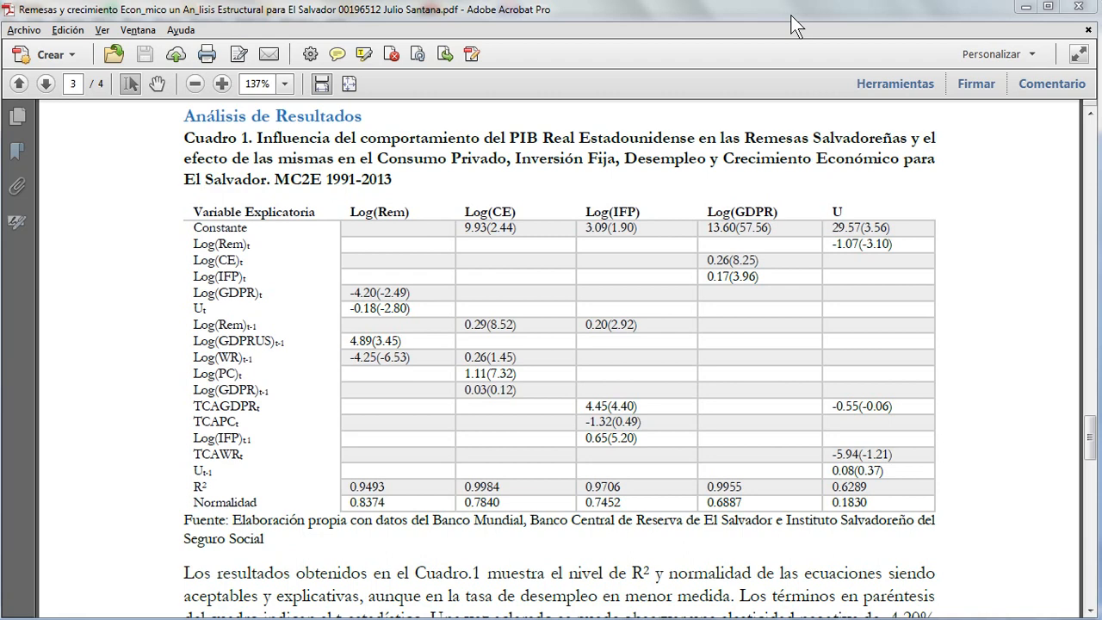
Step: Show the PDF's results table in reading mode, switch to EViews and reposition the five-equation remittances workfile window
left_click(1078, 56)
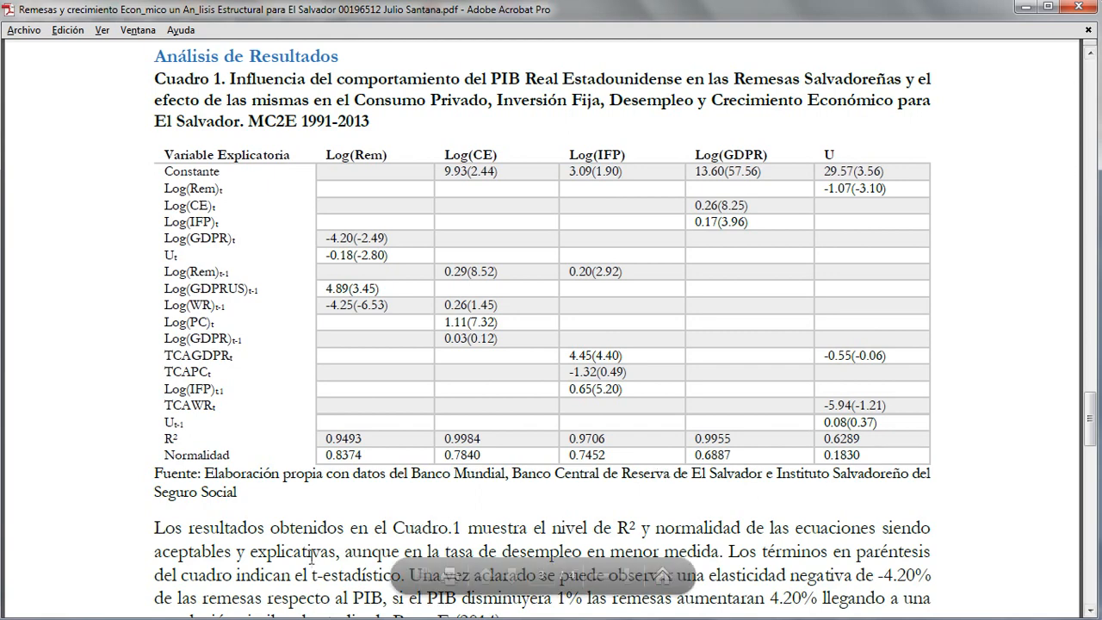
mouse_move(297, 618)
left_click(248, 610)
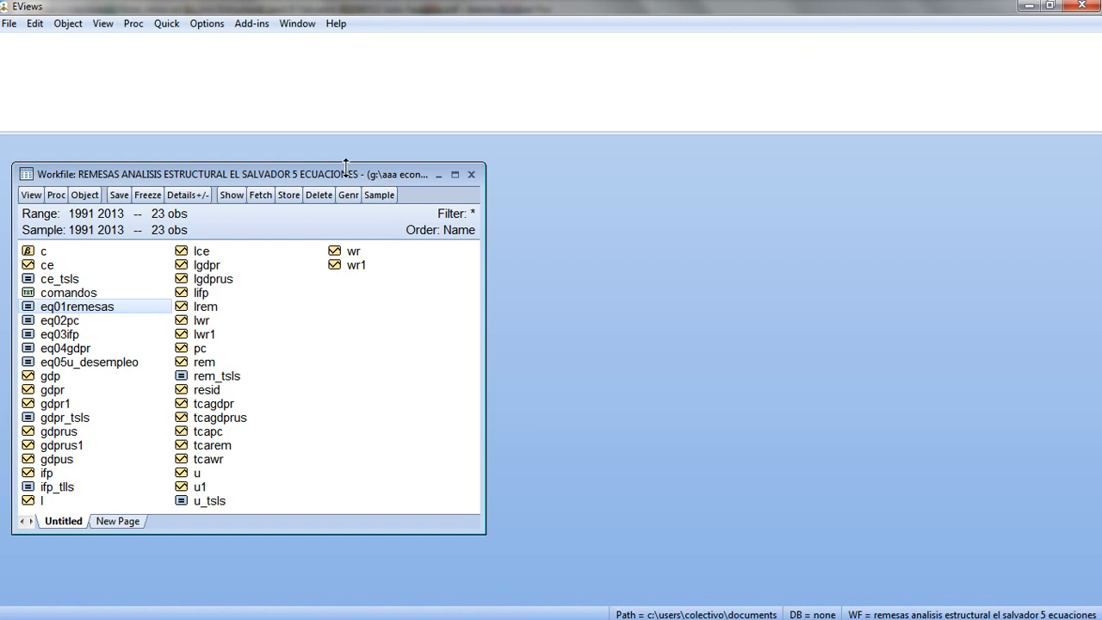
left_click_drag(342, 169, 416, 155)
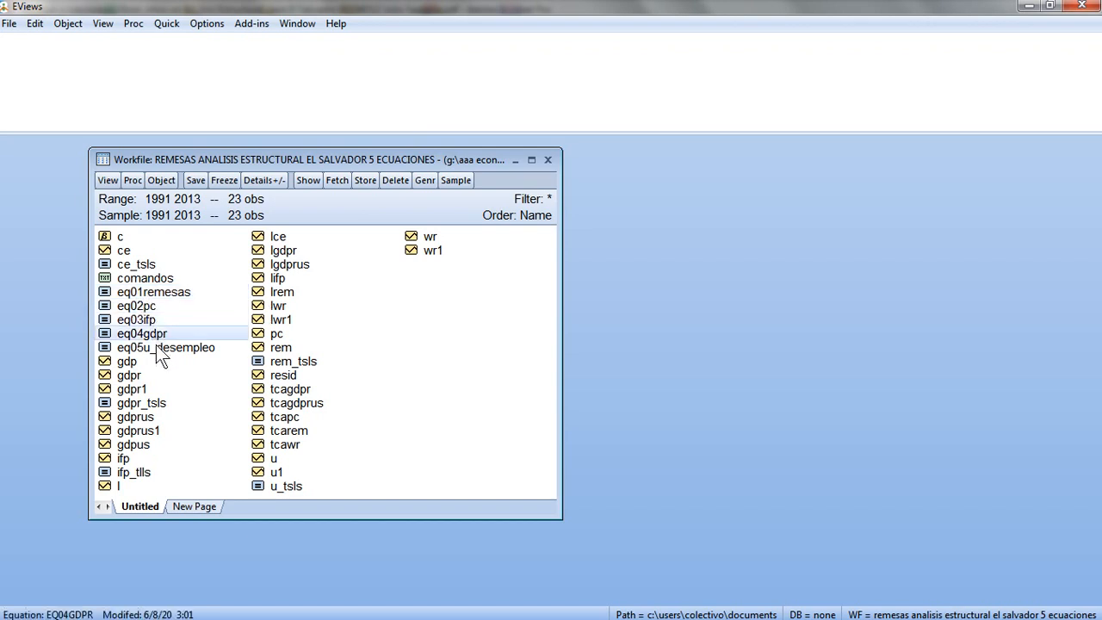
Step: Open the JPEG image of the five-equation system from the SIMULTANEAS folder in the Windows photo viewer
mouse_move(249, 611)
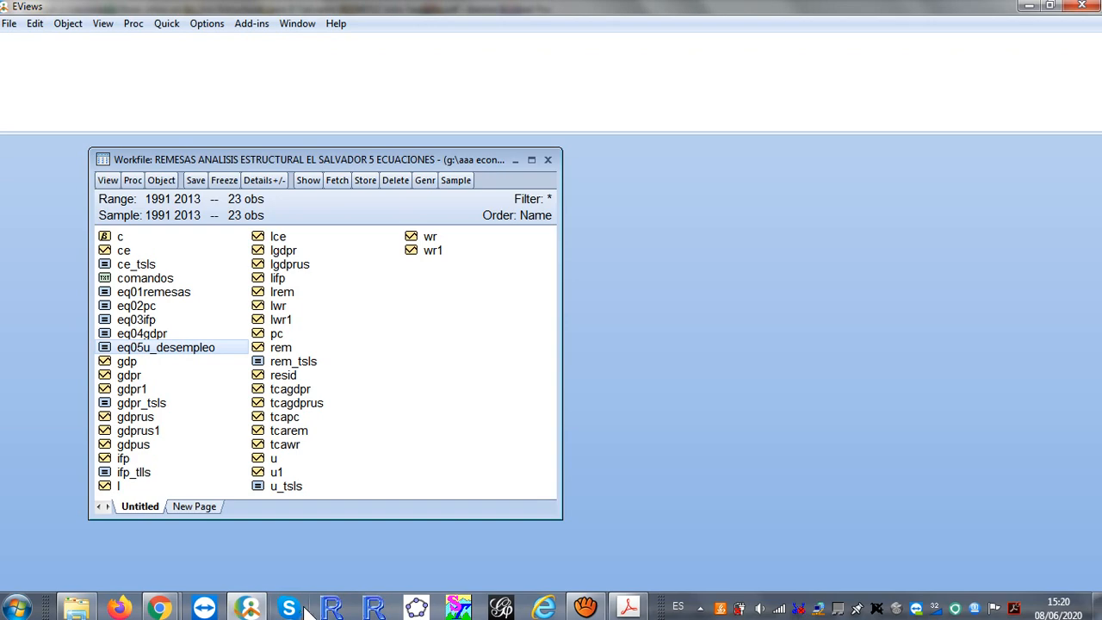
left_click(89, 614)
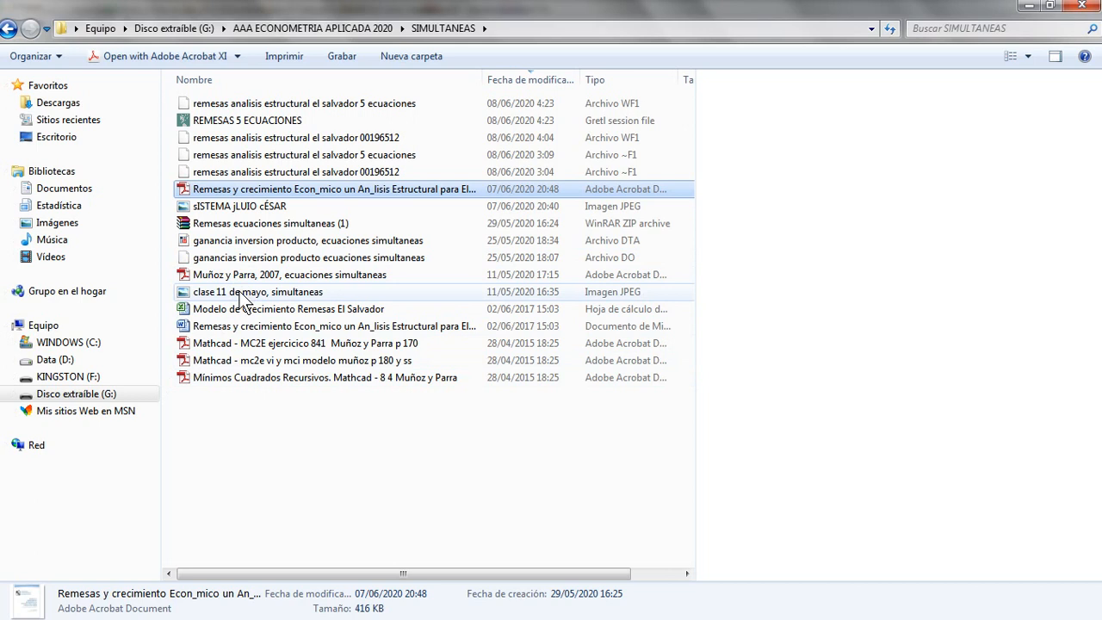
left_click(258, 209)
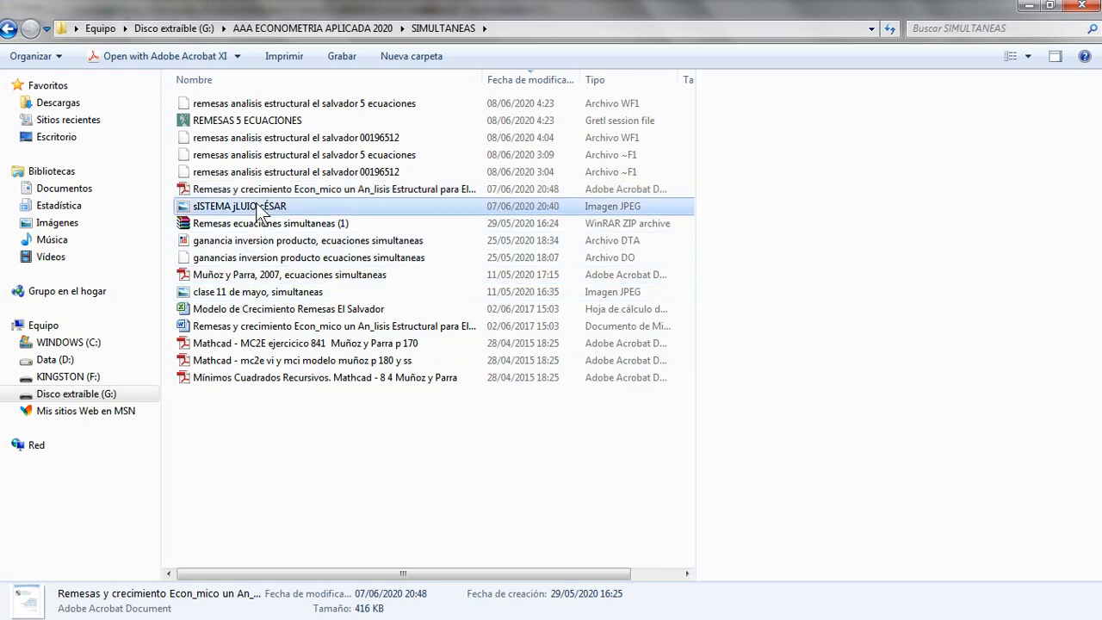
left_click(258, 210)
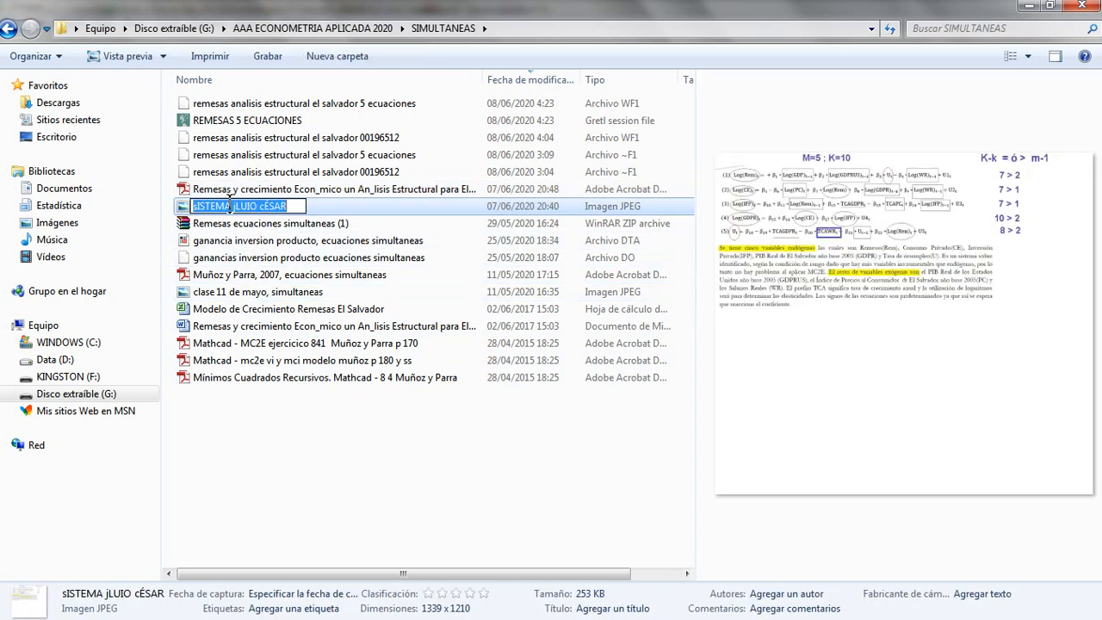
left_click(192, 210)
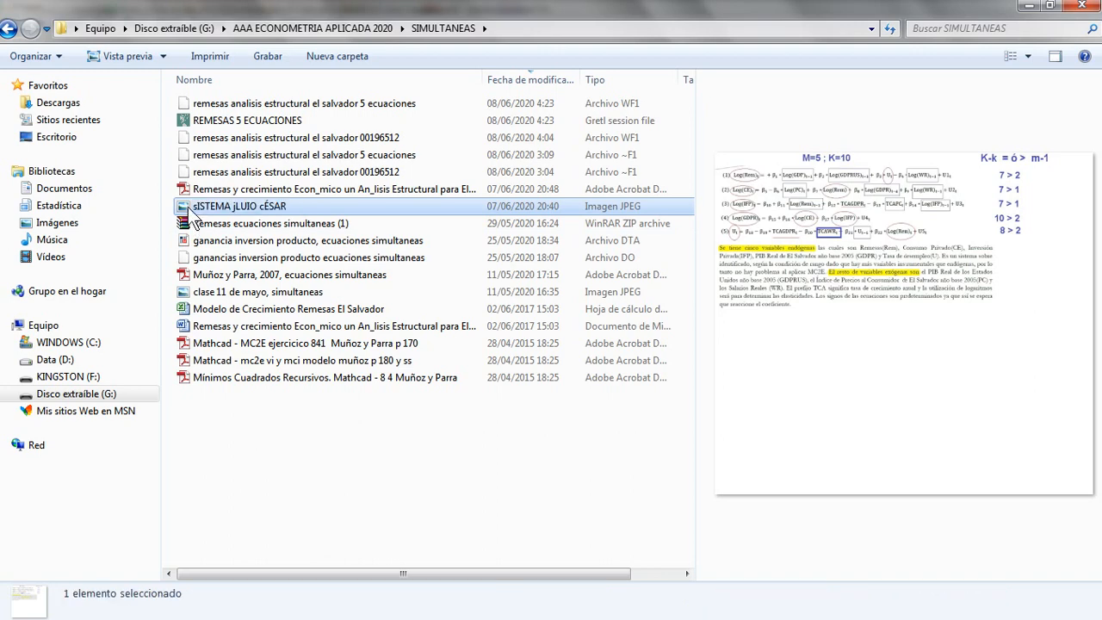
double_click(188, 209)
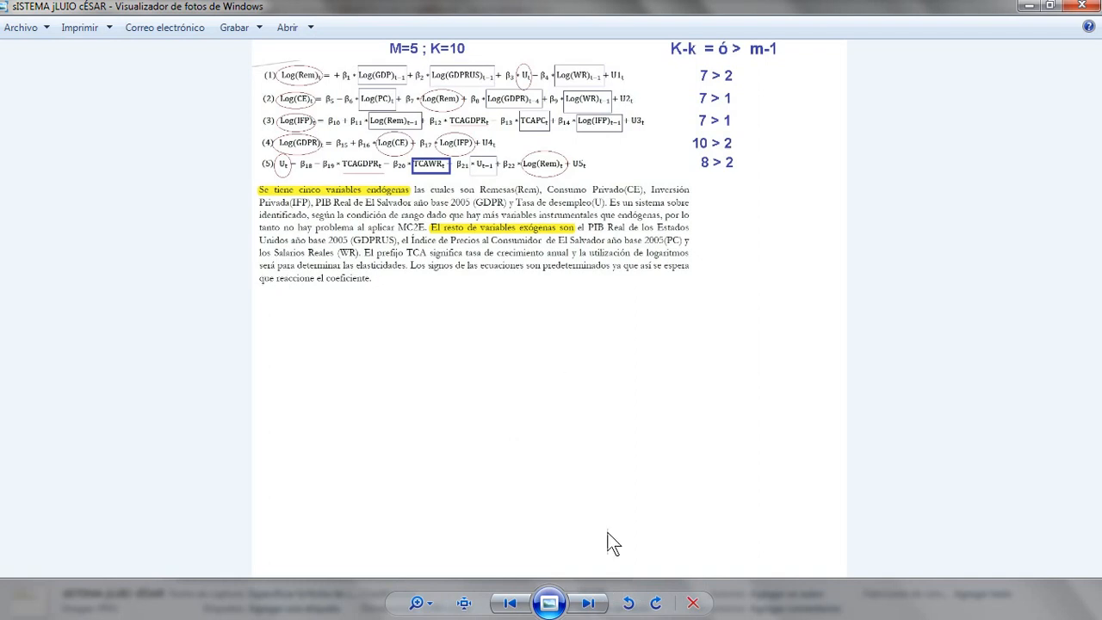
Step: Enlarge the image to examine the five equations and their identification conditions, and close the photo viewer
left_click(417, 603)
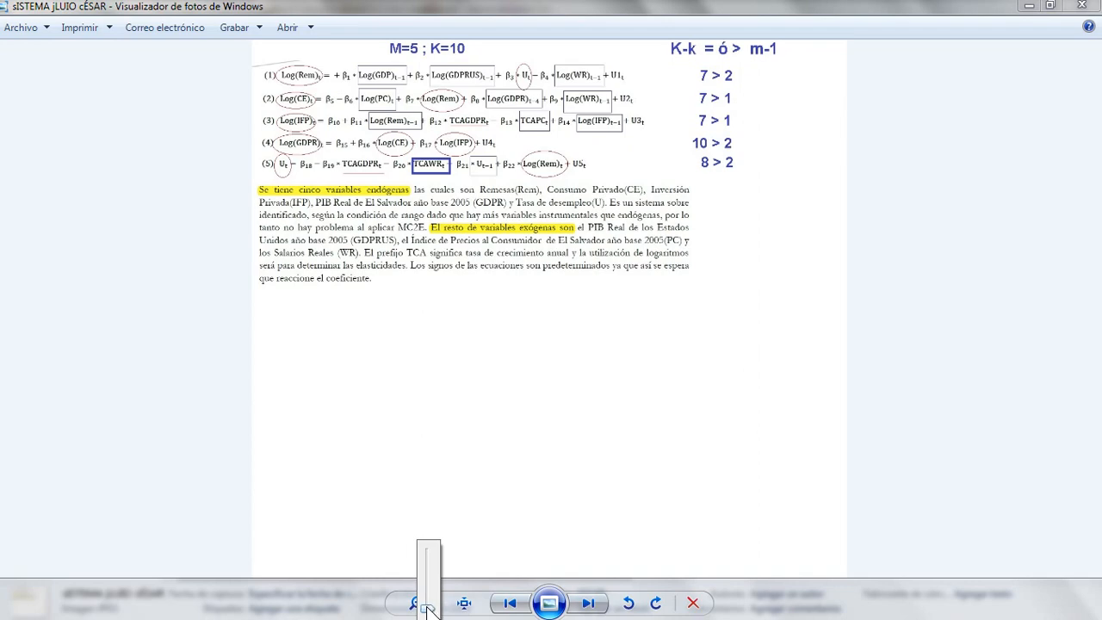
left_click_drag(428, 608, 432, 590)
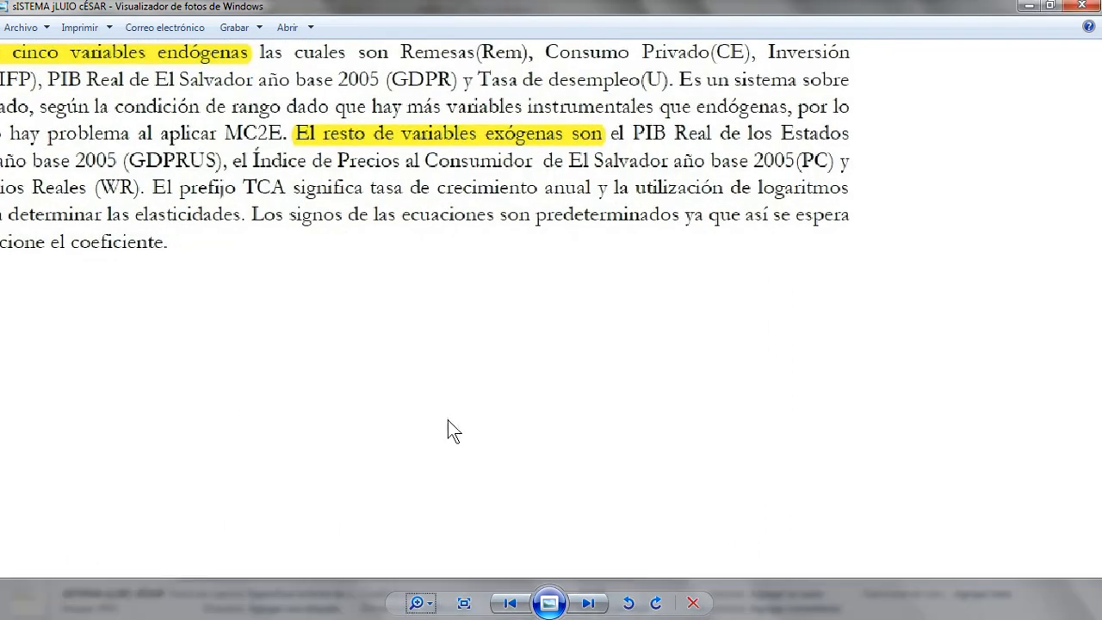
left_click_drag(395, 314, 430, 379)
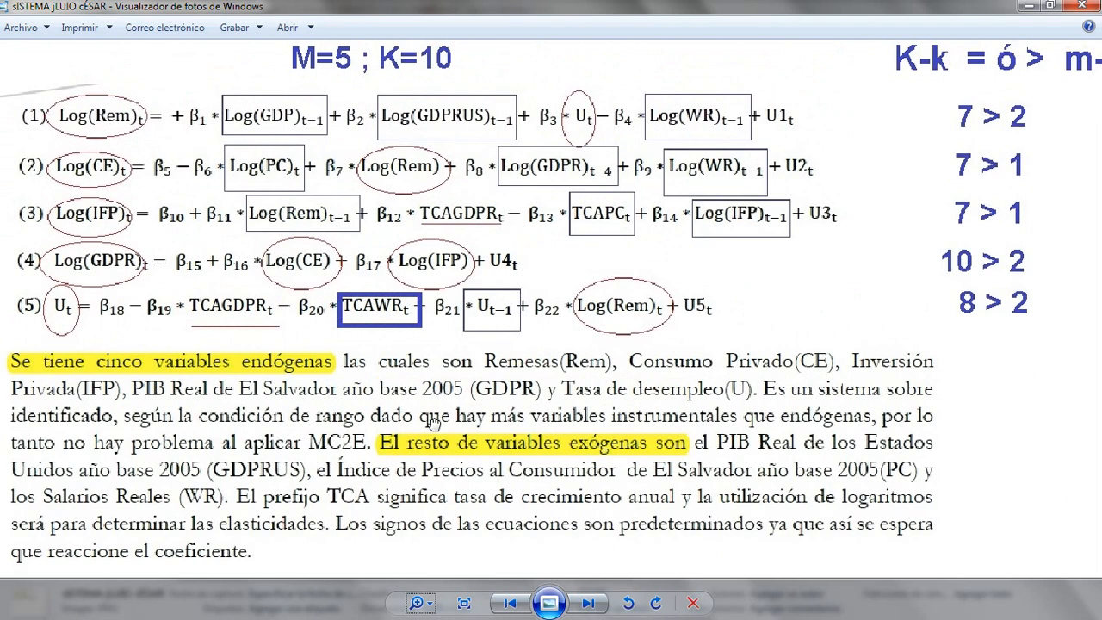
left_click(1082, 6)
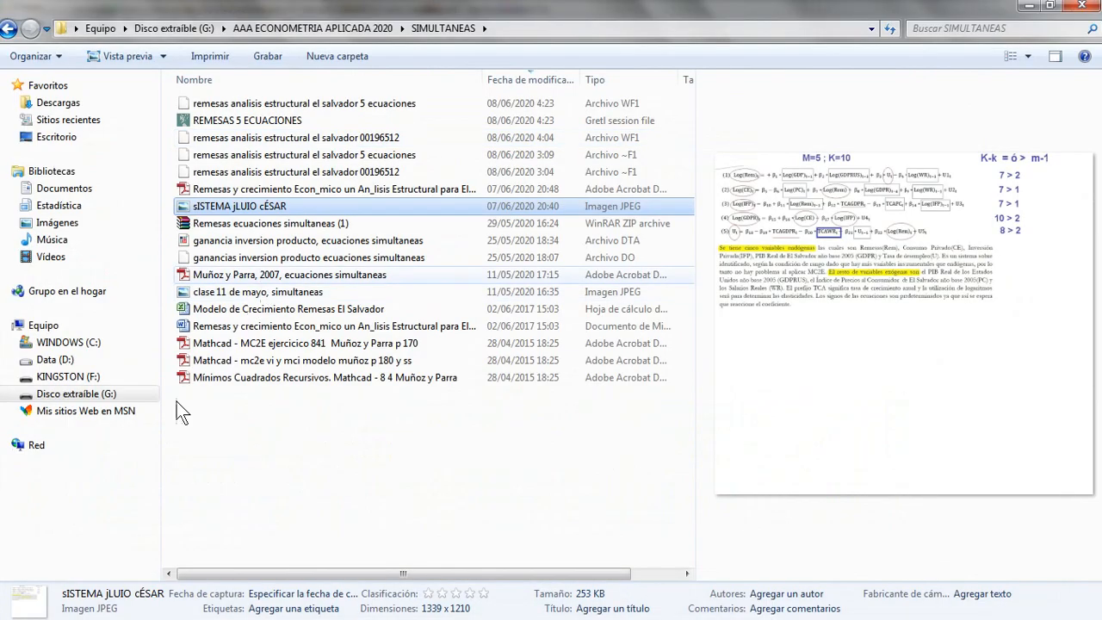
Step: Open the JPEG image of the equation system in Paint from the SIMULTANEAS folder
right_click(239, 210)
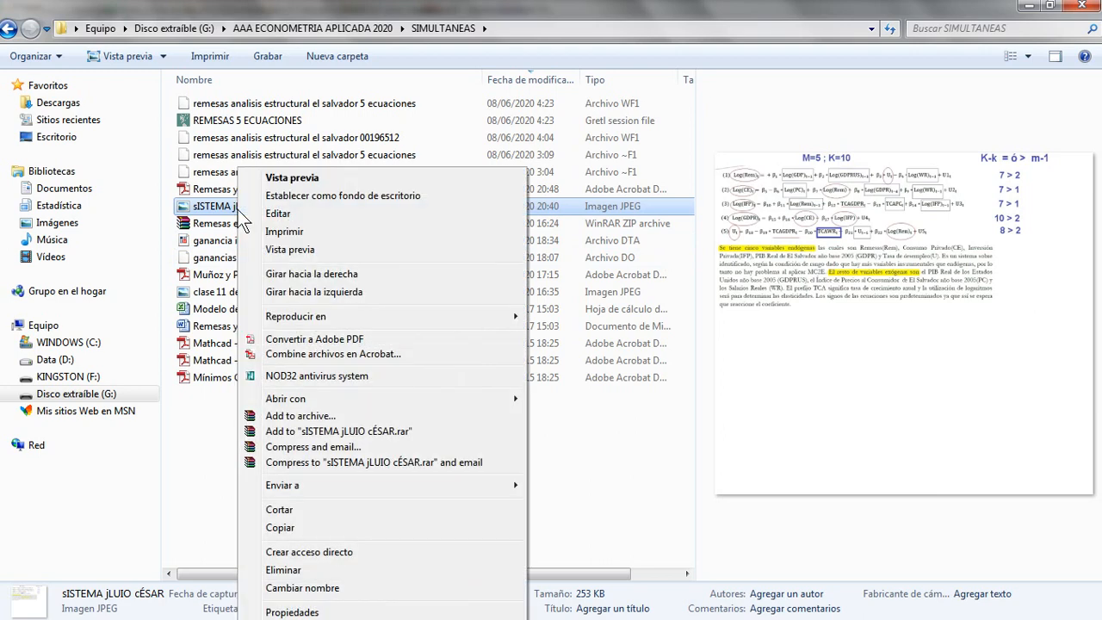
mouse_move(400, 397)
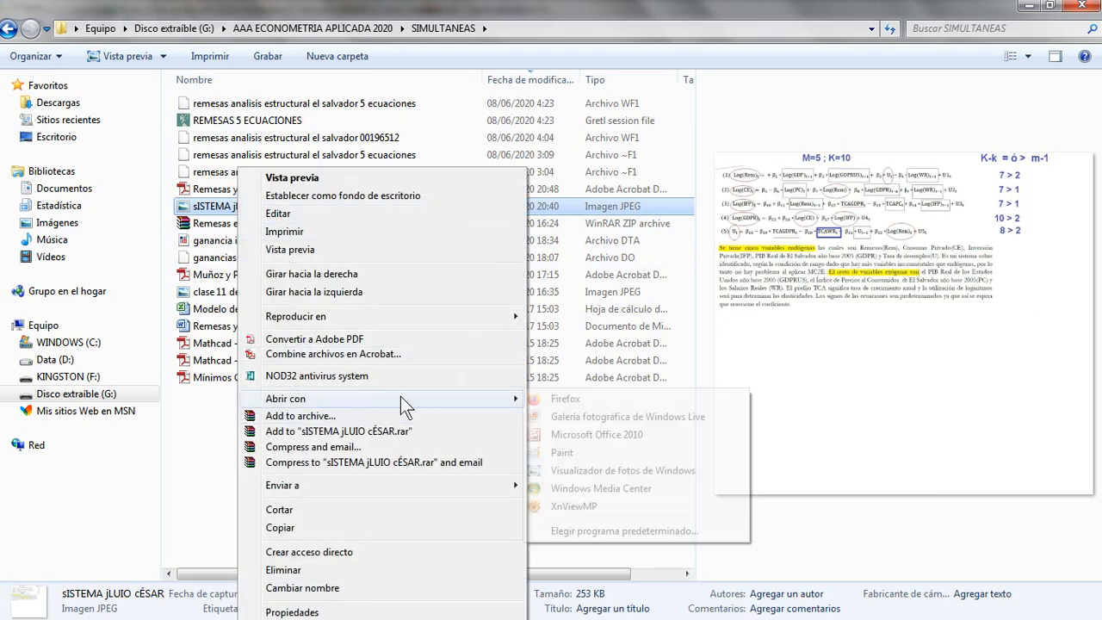
left_click(556, 449)
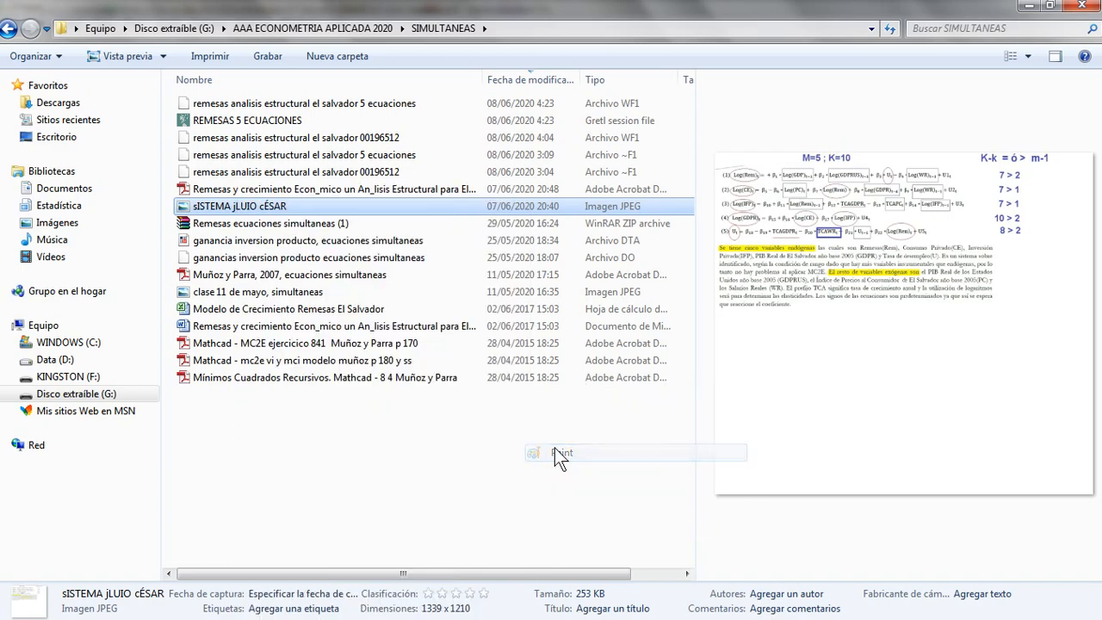
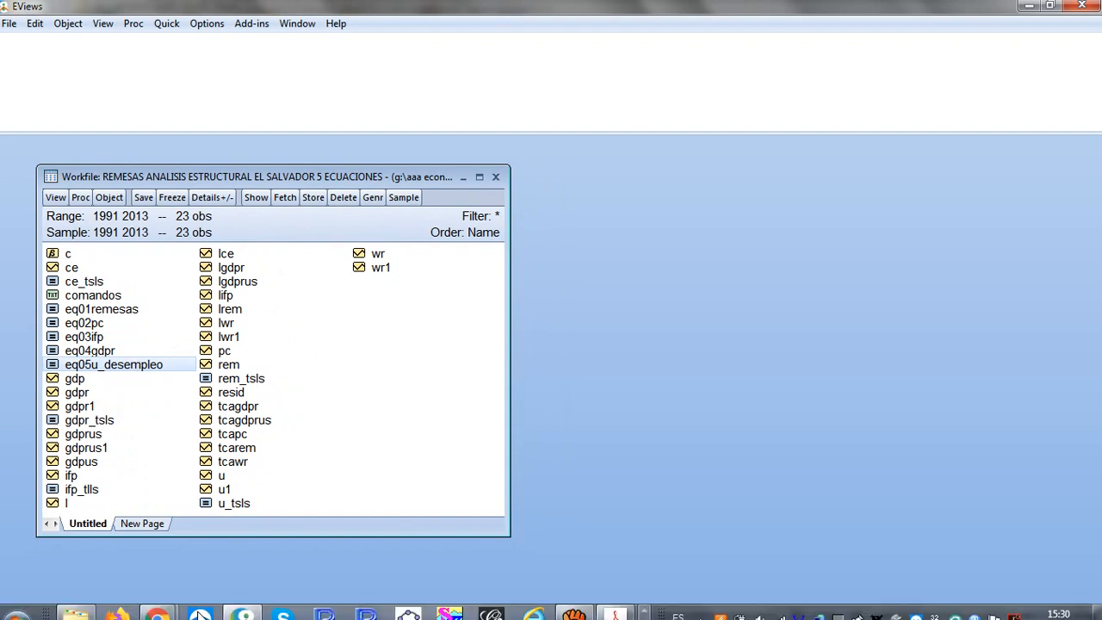
Step: Switch to the PDF article in Acrobat and place its window beside the EViews workfile
left_click(615, 608)
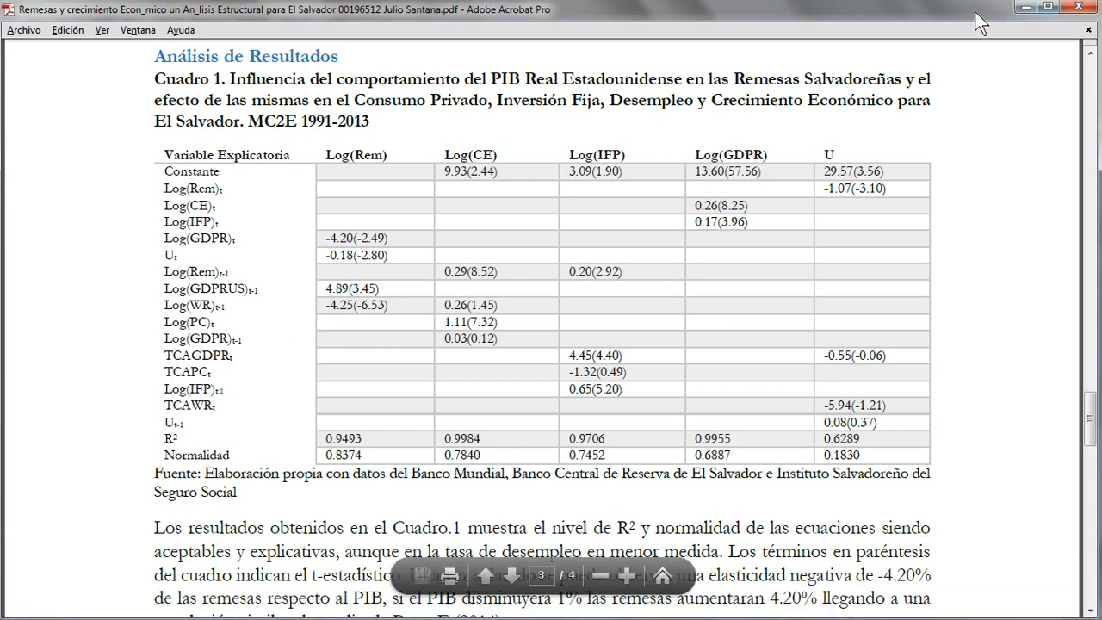
double_click(560, 18)
left_click_drag(885, 28, 1017, 31)
left_click_drag(859, 28, 856, 16)
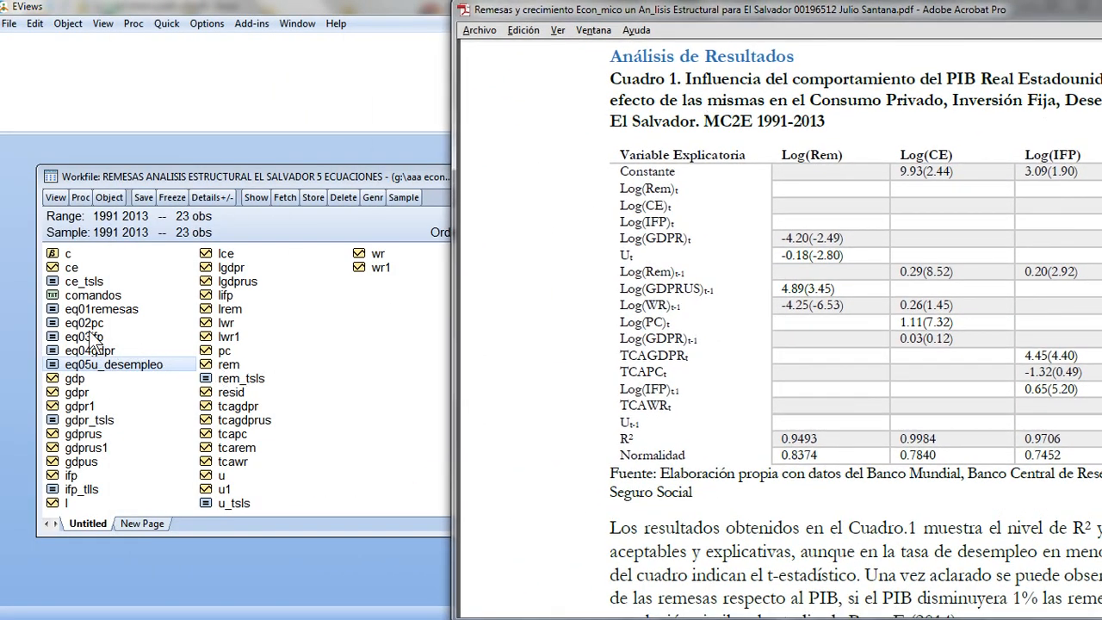
Step: Open the rem_tsls equation from the EViews workfile and show its output beside the PDF's results table
double_click(222, 379)
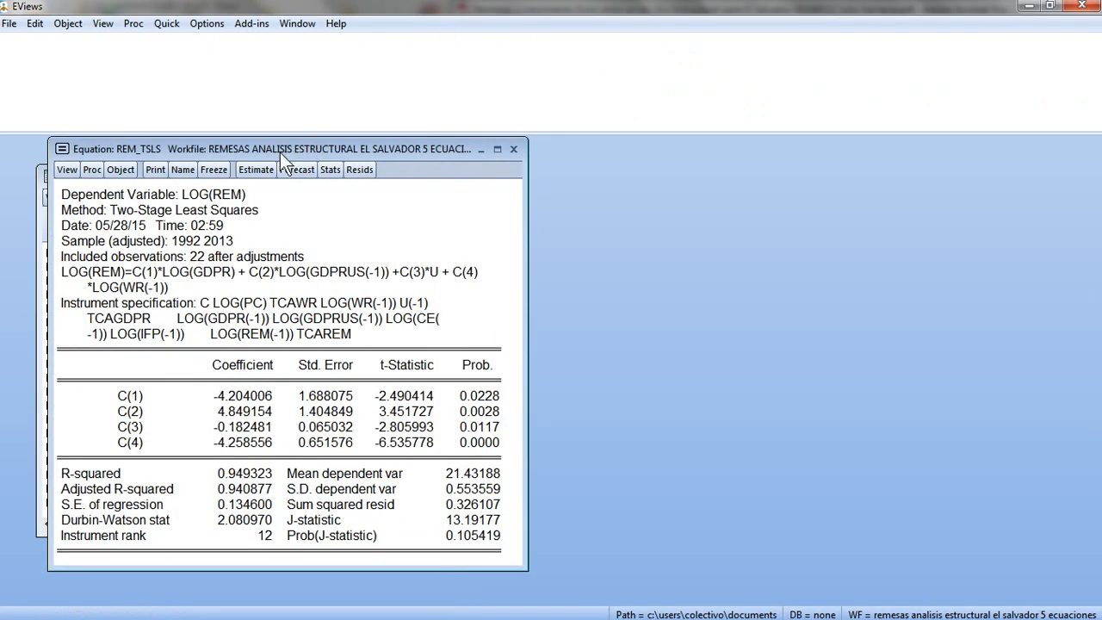
left_click_drag(279, 152, 248, 132)
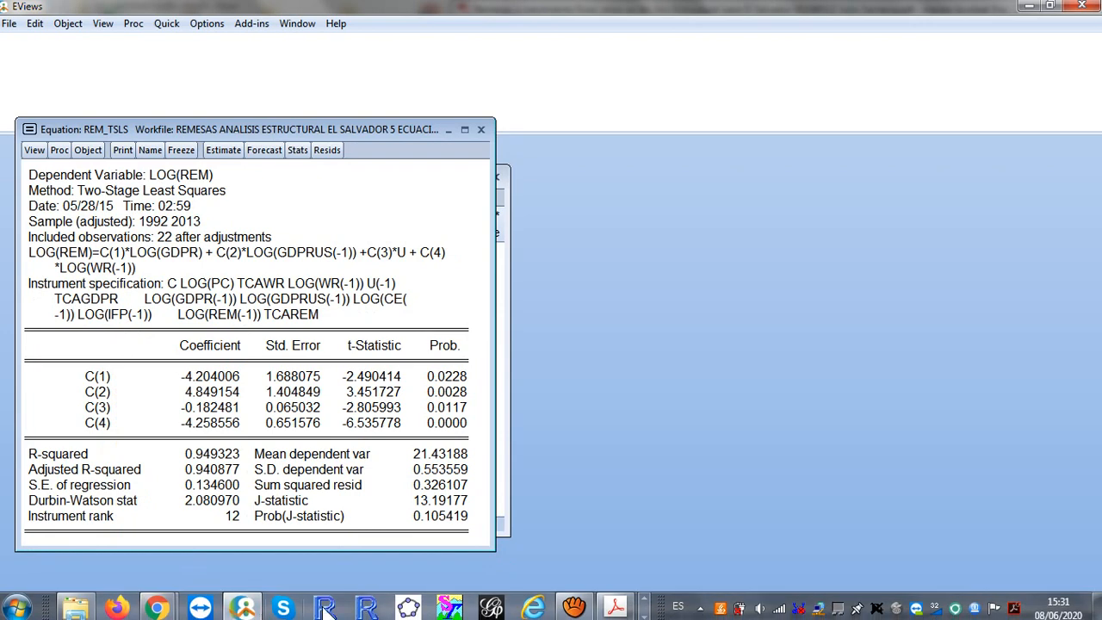
left_click(615, 611)
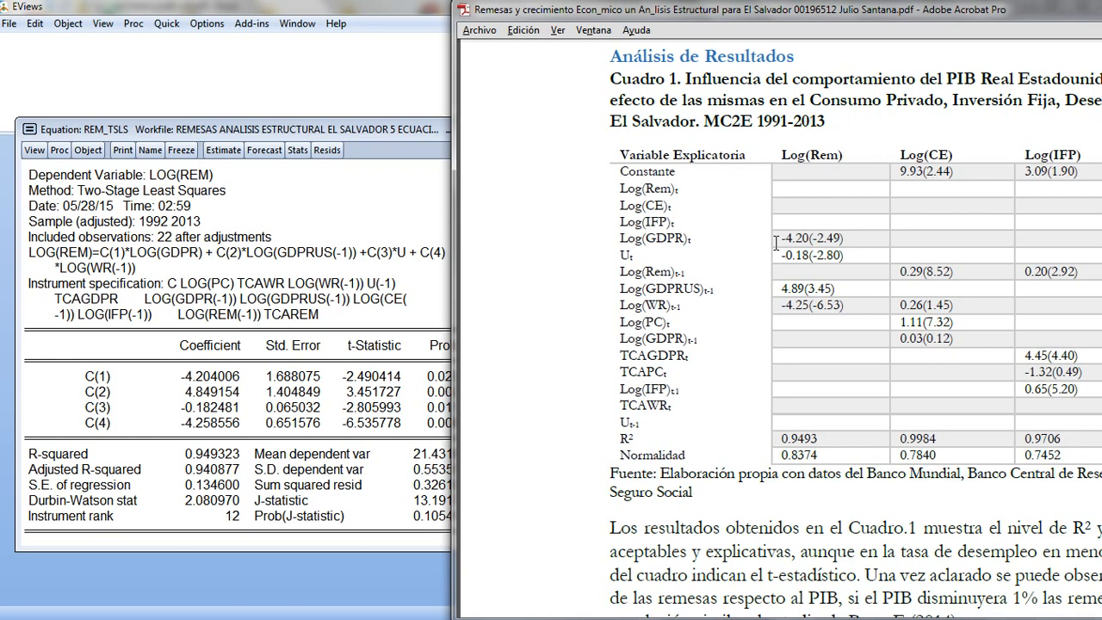
Step: Compare the REM_TSLS coefficients and t-statistics with the Log(Rem) column of the PDF's Cuadro 1
left_click(394, 127)
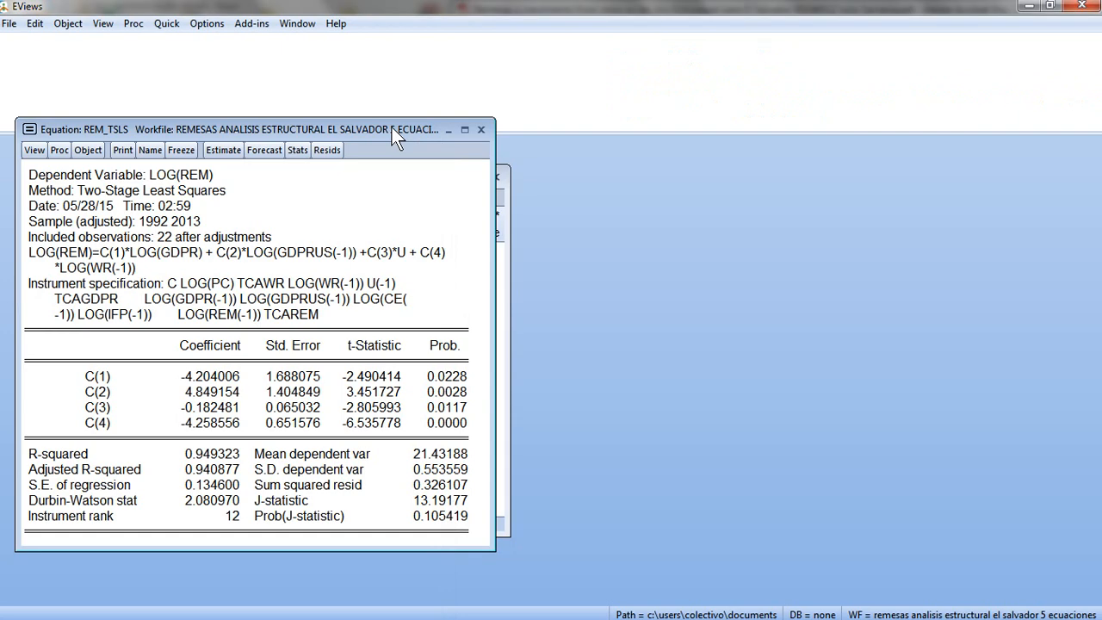
left_click_drag(391, 127, 389, 125)
mouse_move(530, 613)
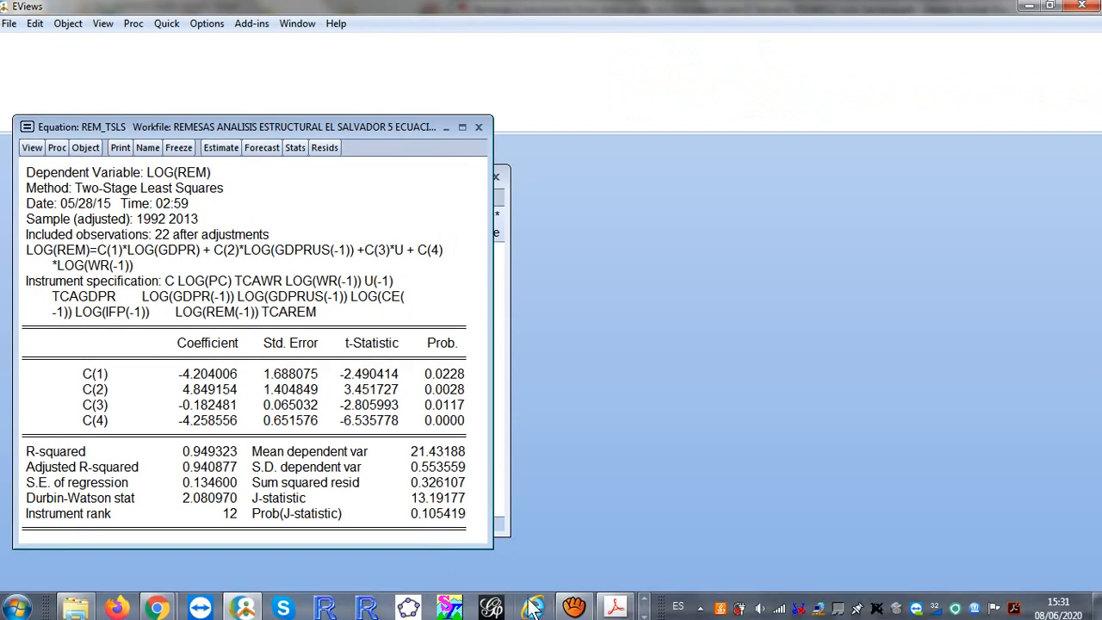
left_click(615, 610)
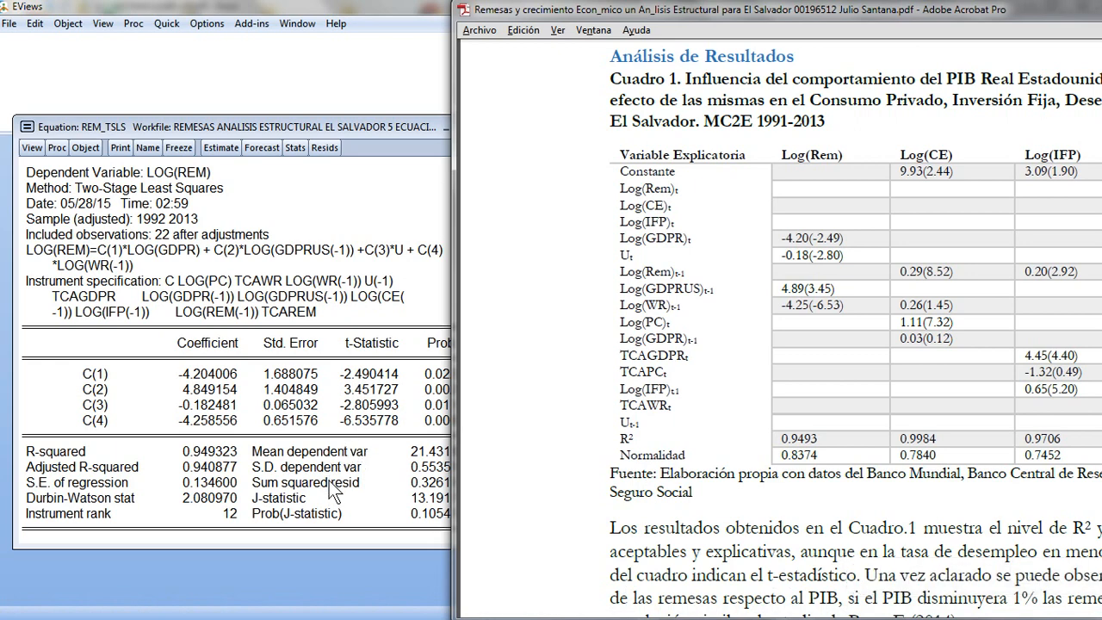
left_click_drag(328, 131, 323, 126)
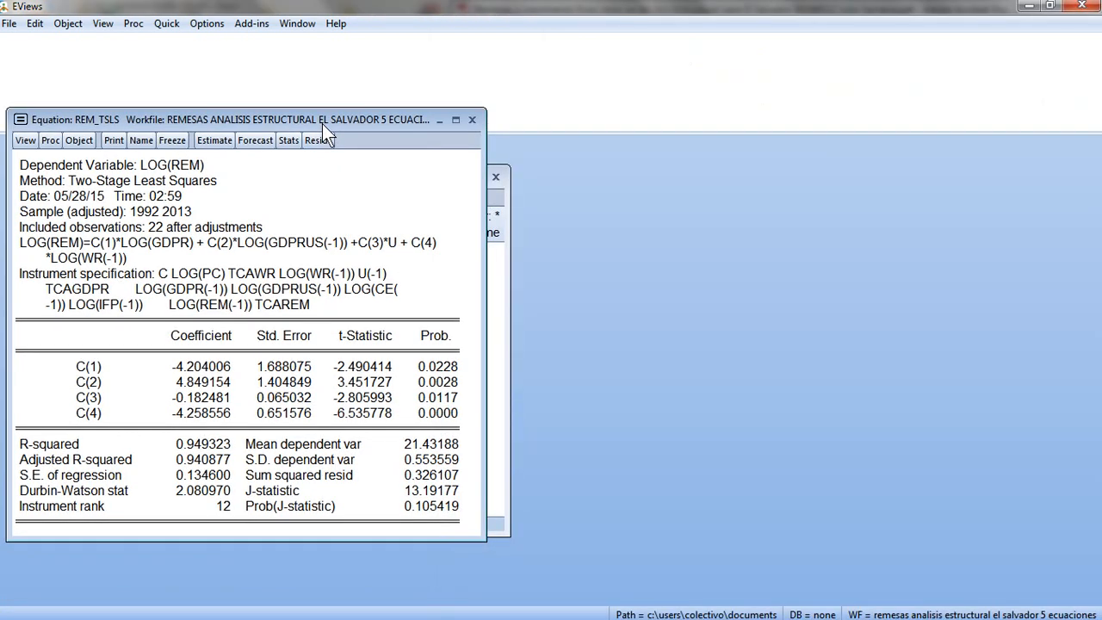
Step: Switch between the open windows to bring the Paint image of the equation system in front of EViews
mouse_move(465, 613)
mouse_move(295, 618)
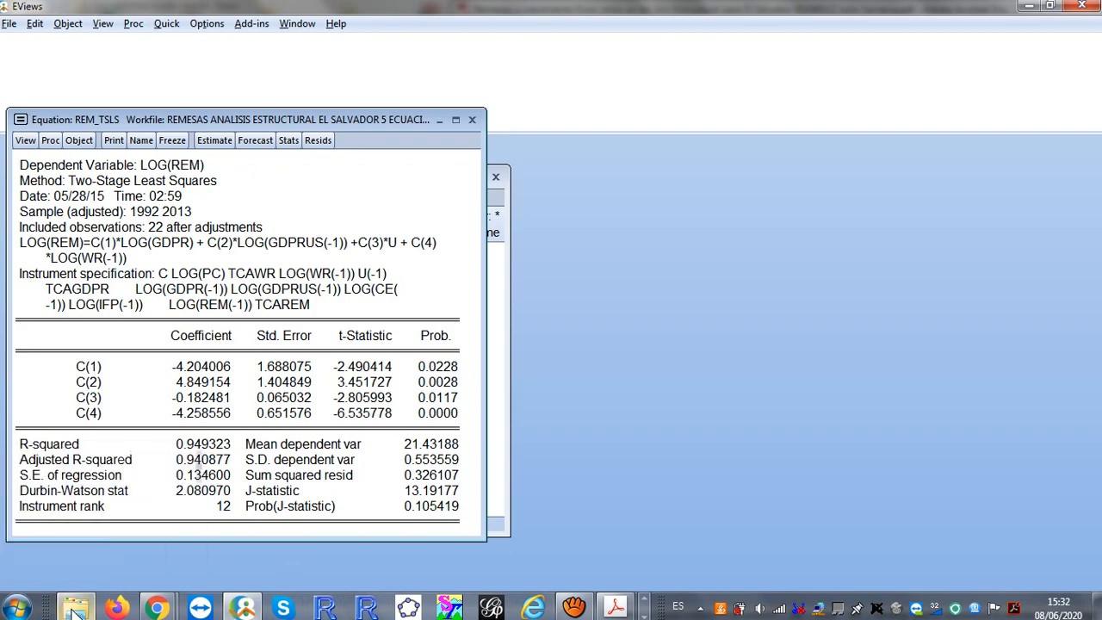
key("alt+Tab")
key("alt+Tab")
key("alt+Tab")
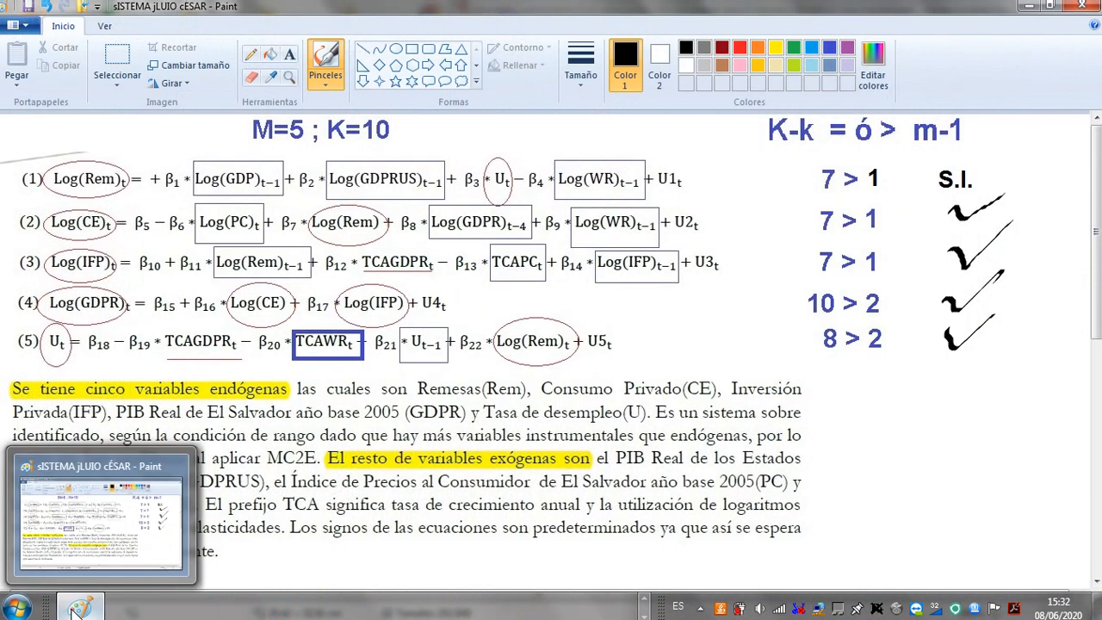
key("alt+Tab")
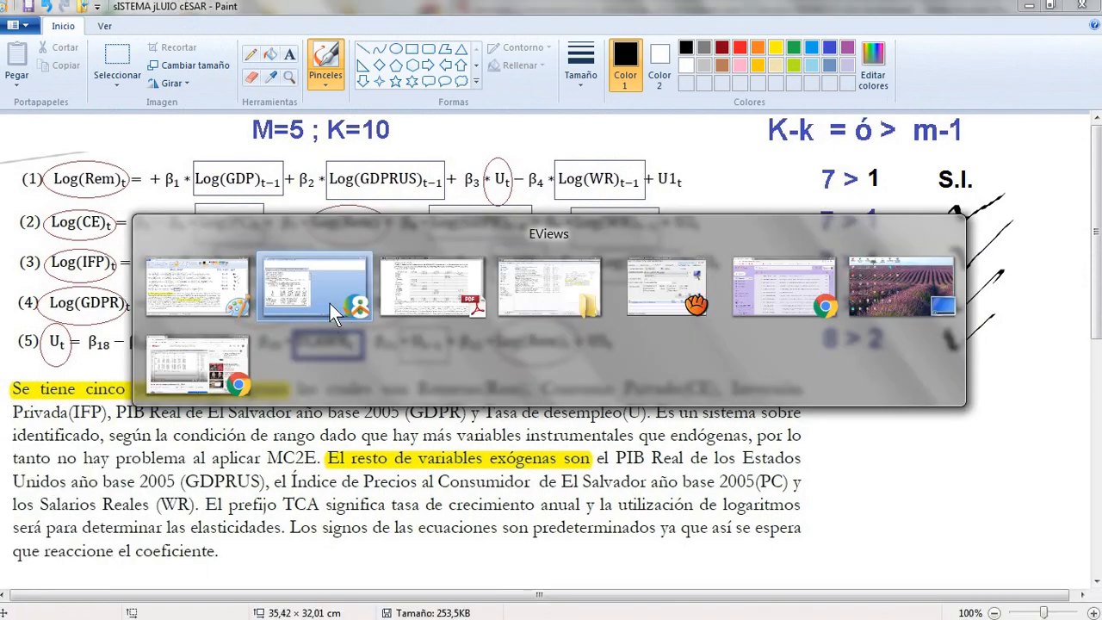
left_click(329, 303)
key("alt+Tab")
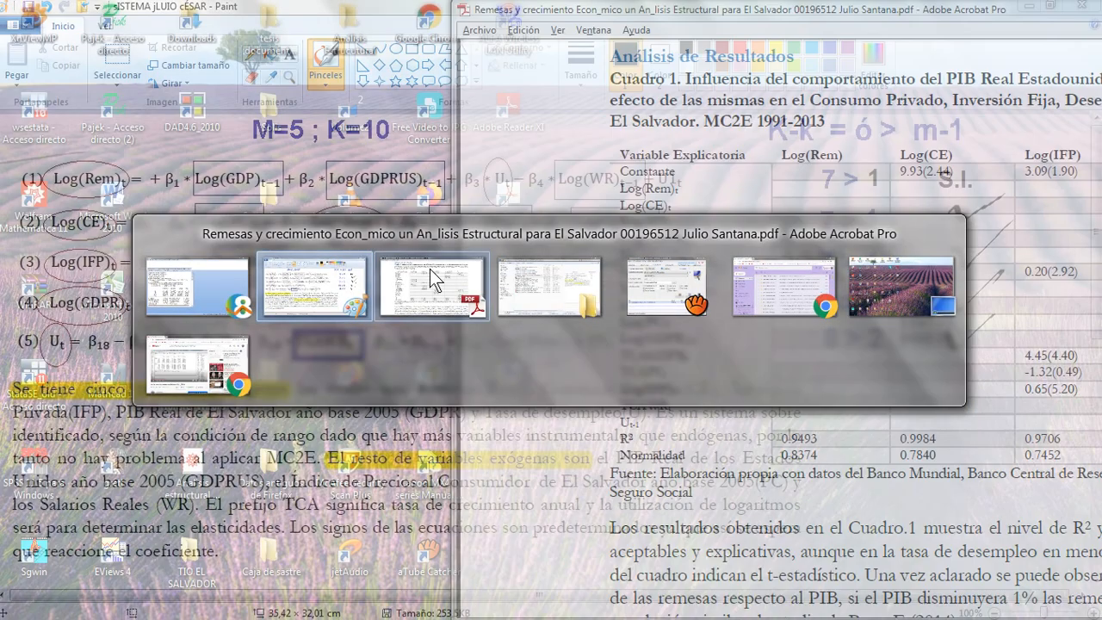
left_click(430, 271)
key("alt+Tab")
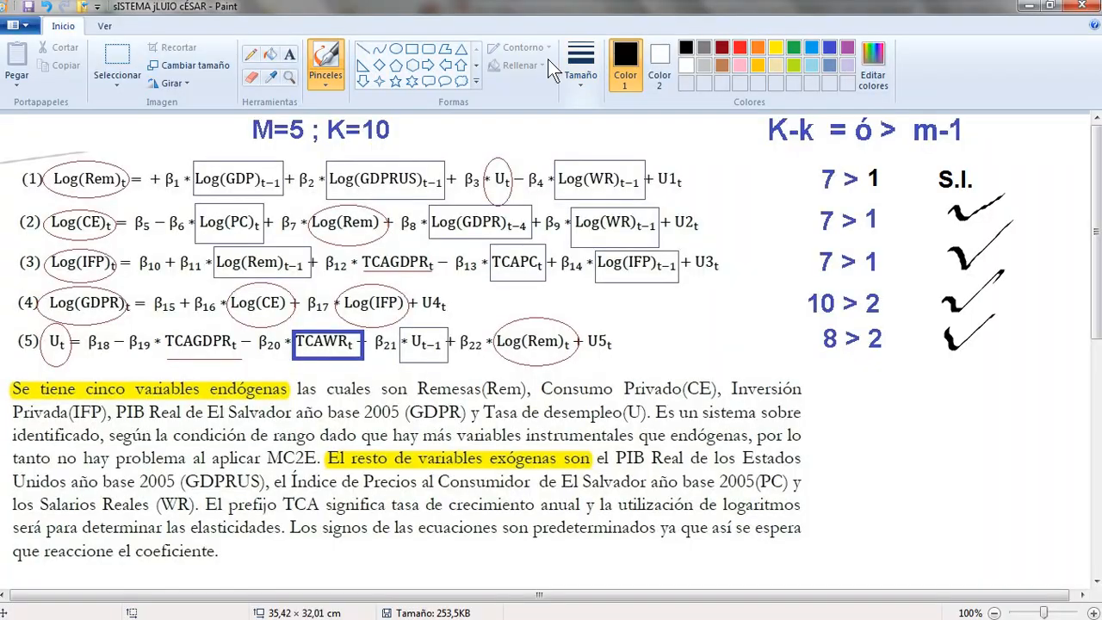
Step: Restore the Paint window beside the REM_TSLS output, enlarge it to show all five equations, and reposition the equation window
left_click(1051, 5)
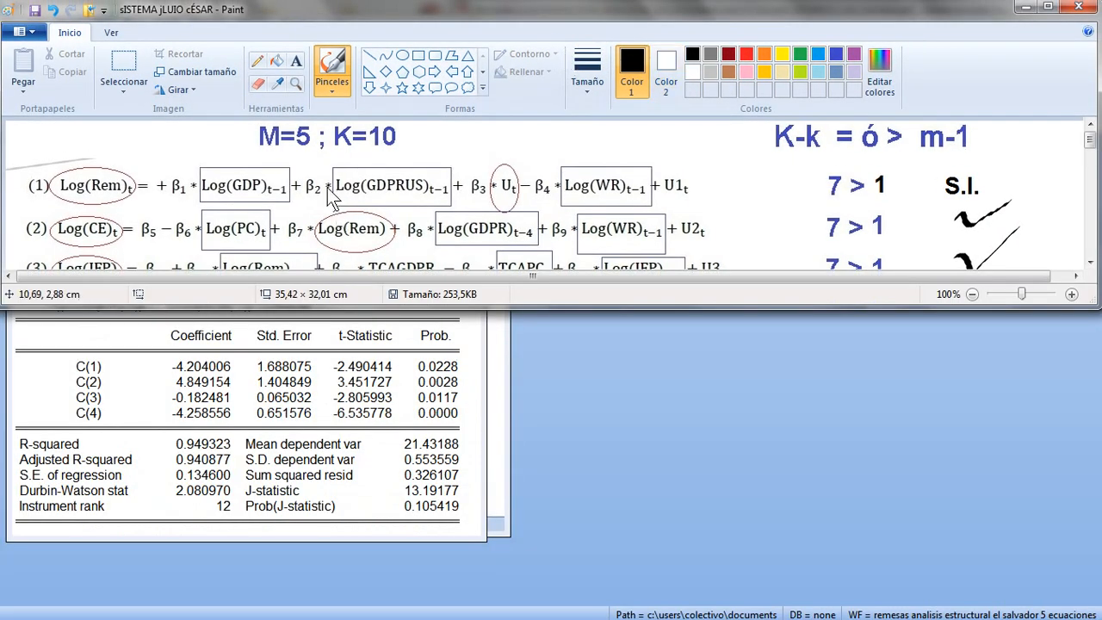
mouse_move(365, 12)
left_mouse_down()
mouse_move(889, 103)
mouse_move(846, 50)
left_mouse_up()
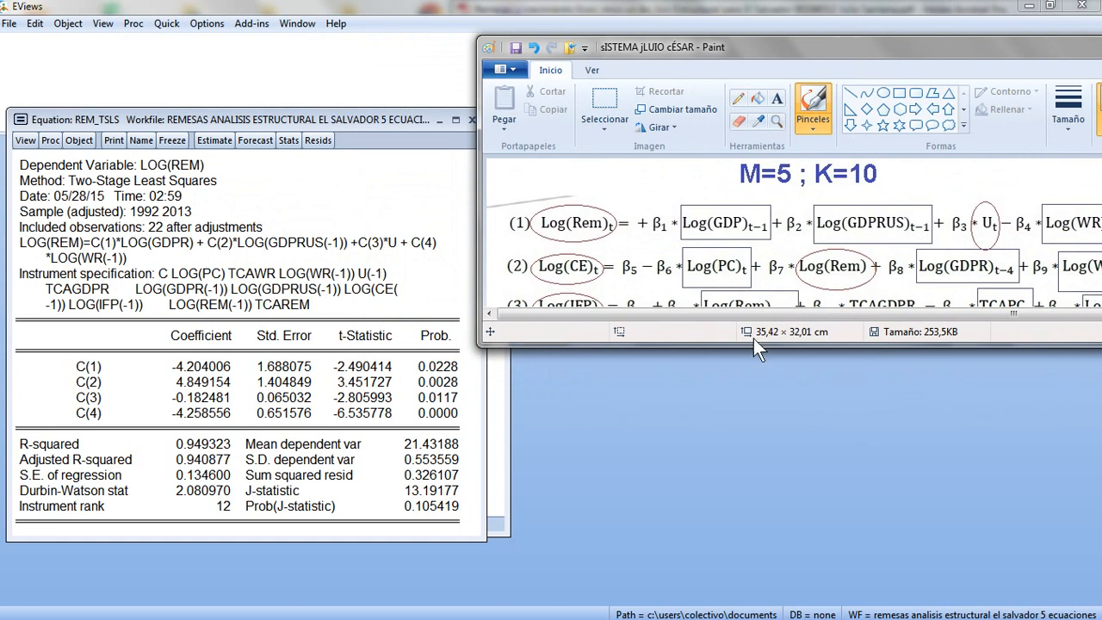
left_click_drag(753, 344, 763, 567)
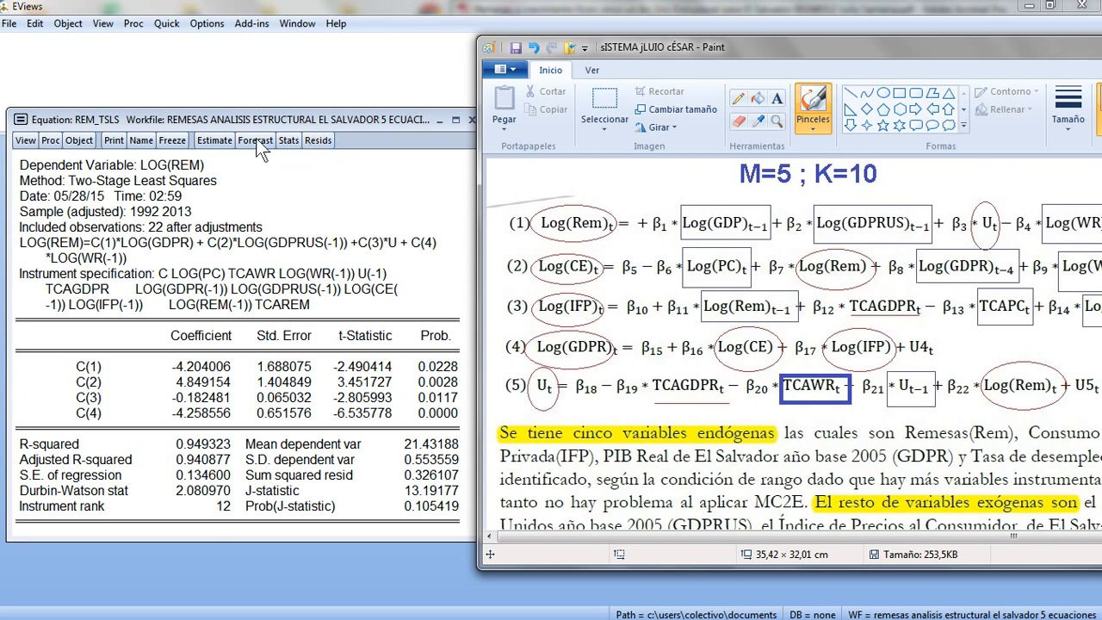
left_click_drag(250, 122, 239, 106)
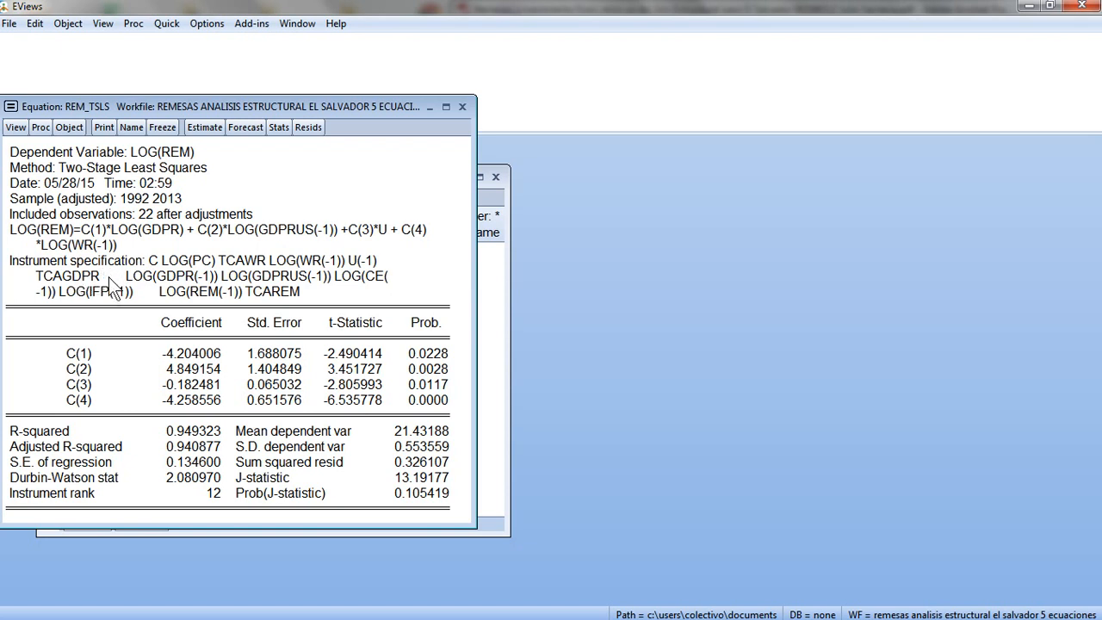
Step: Examine each instrument in the REM_TSLS instrument specification, from the constant and LOG(PC) through LOG(REM(-1)) and TCAREM
left_click(175, 265)
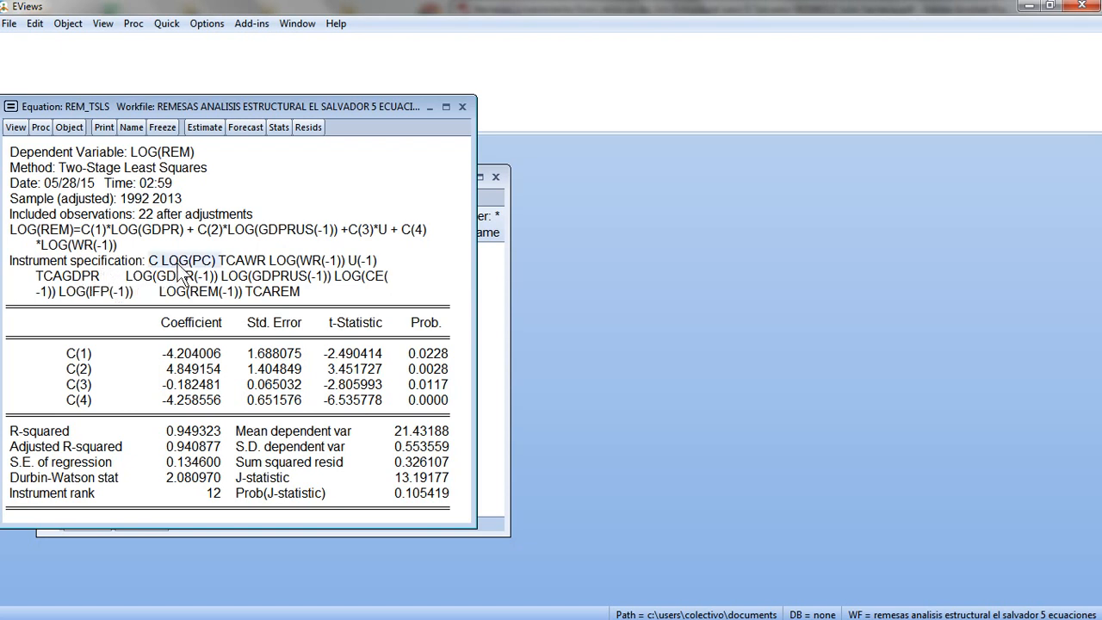
left_click(246, 263)
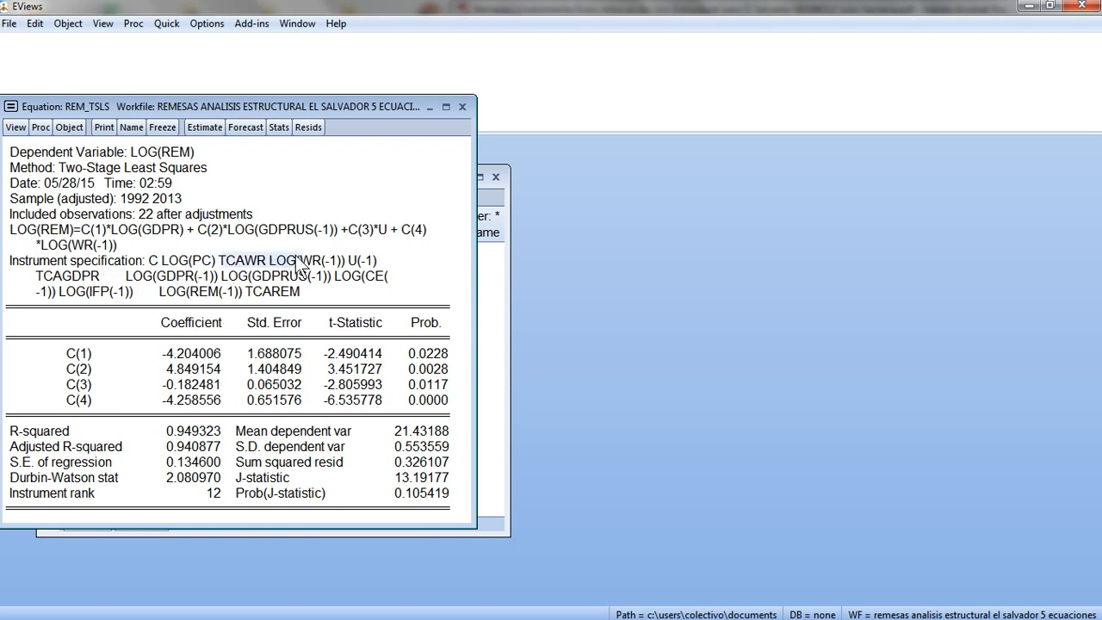
left_click(362, 262)
left_click(102, 278)
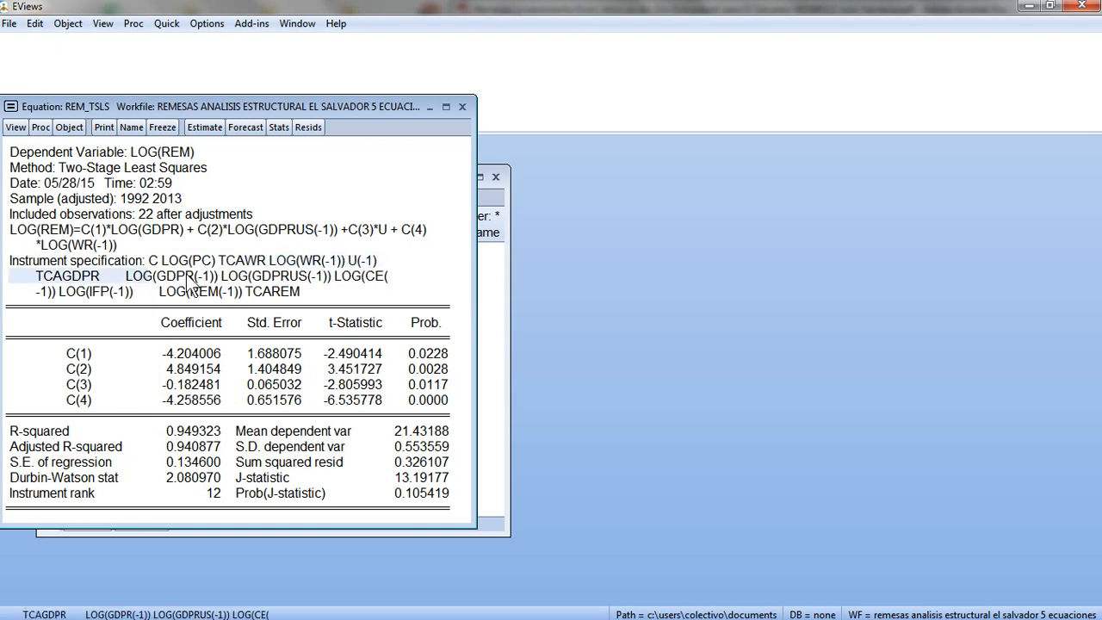
left_click(190, 279)
left_click(267, 279)
left_click(357, 279)
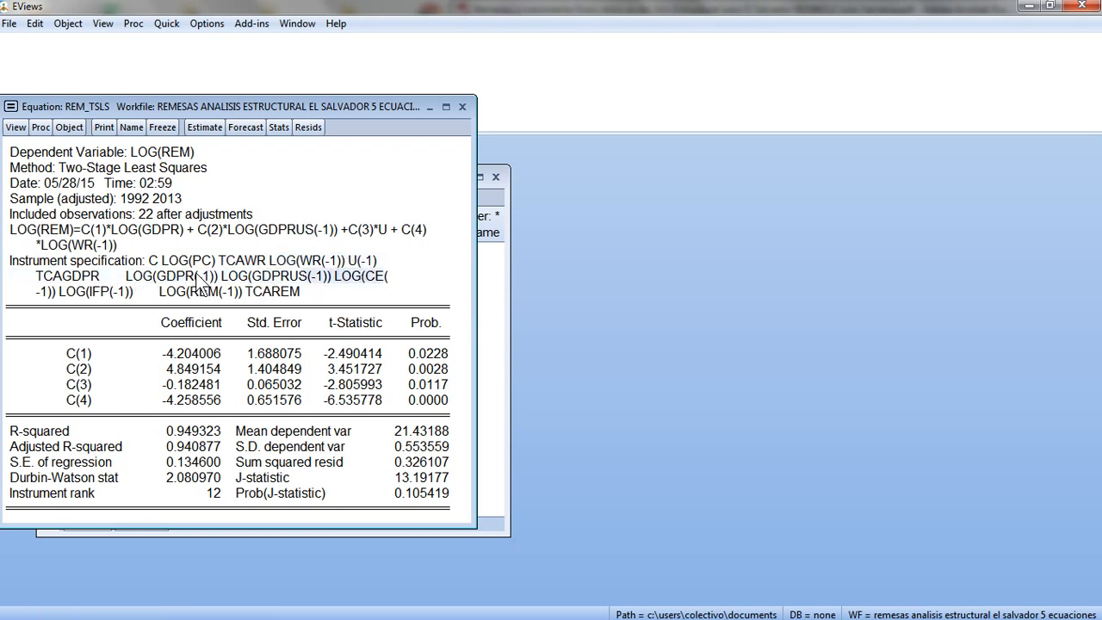
left_click(107, 293)
left_click(197, 295)
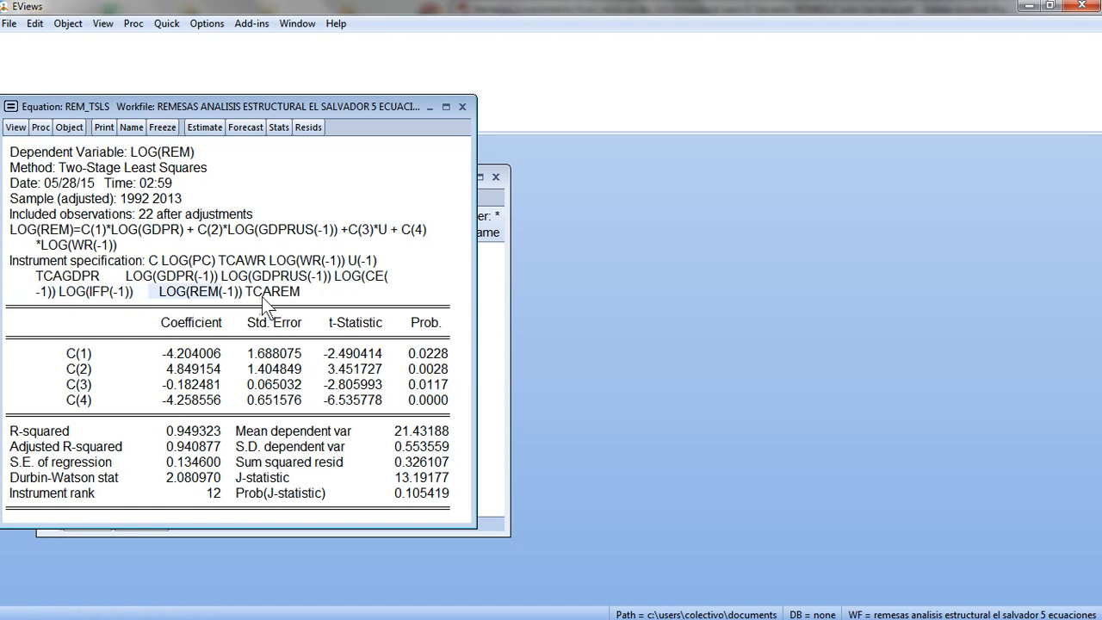
left_click(267, 295)
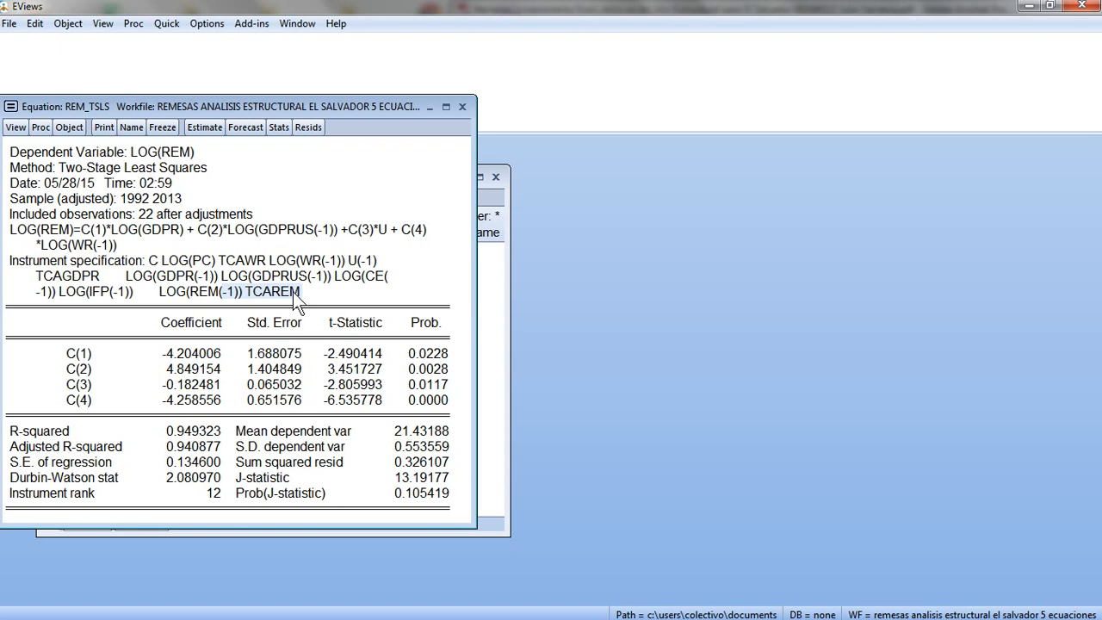
Step: Close the REM_TSLS output, open the eq01remesas equation, and place its window clear of the workfile's object list
left_click(461, 105)
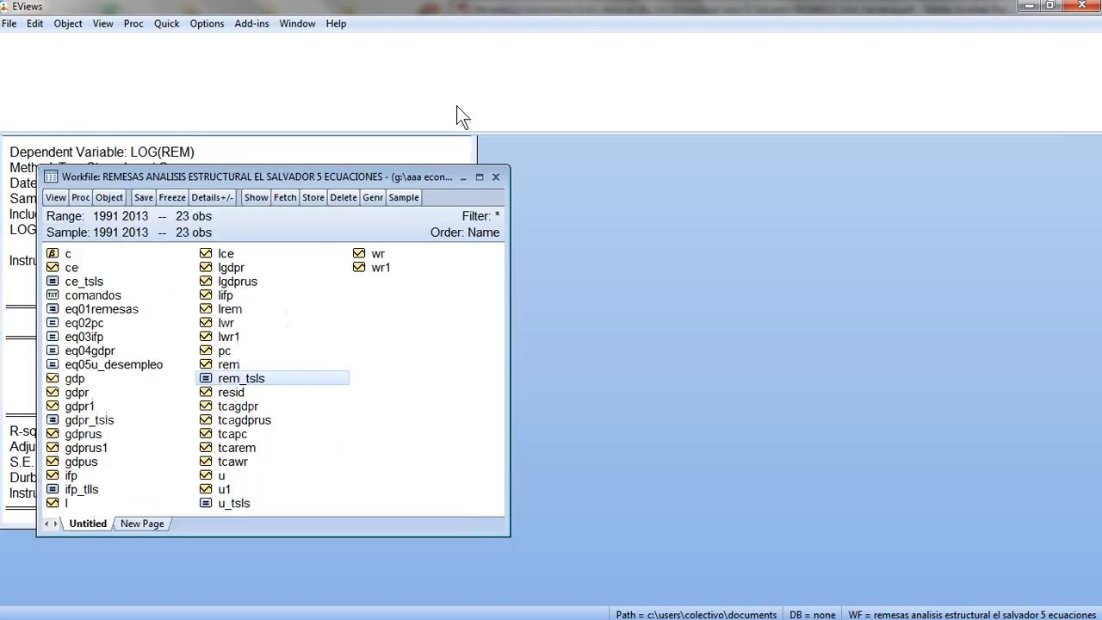
double_click(112, 309)
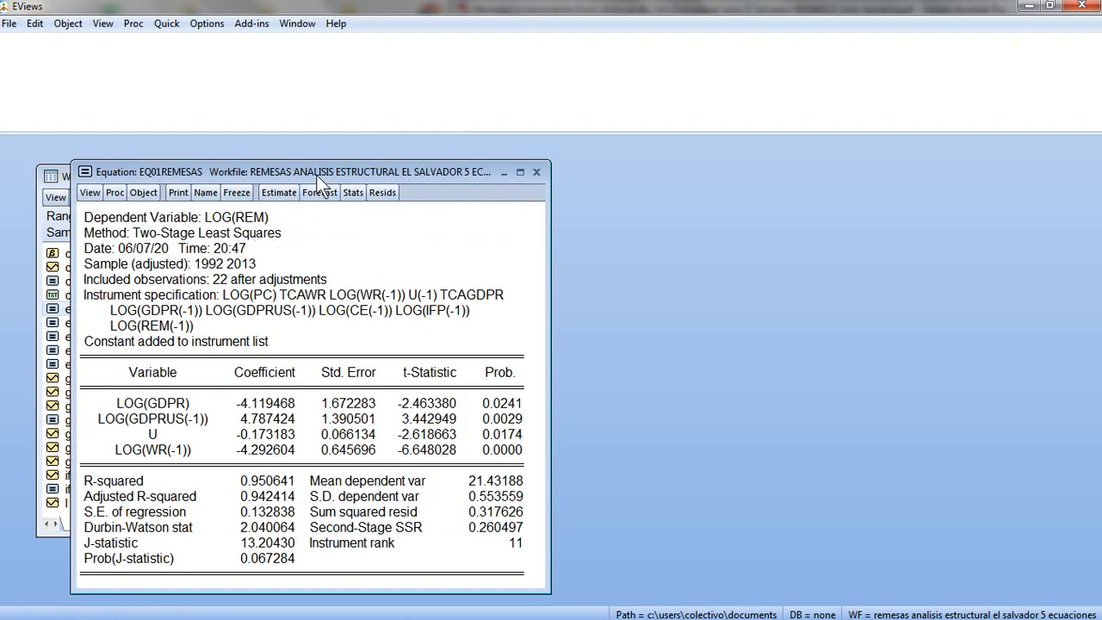
left_click_drag(318, 175, 302, 122)
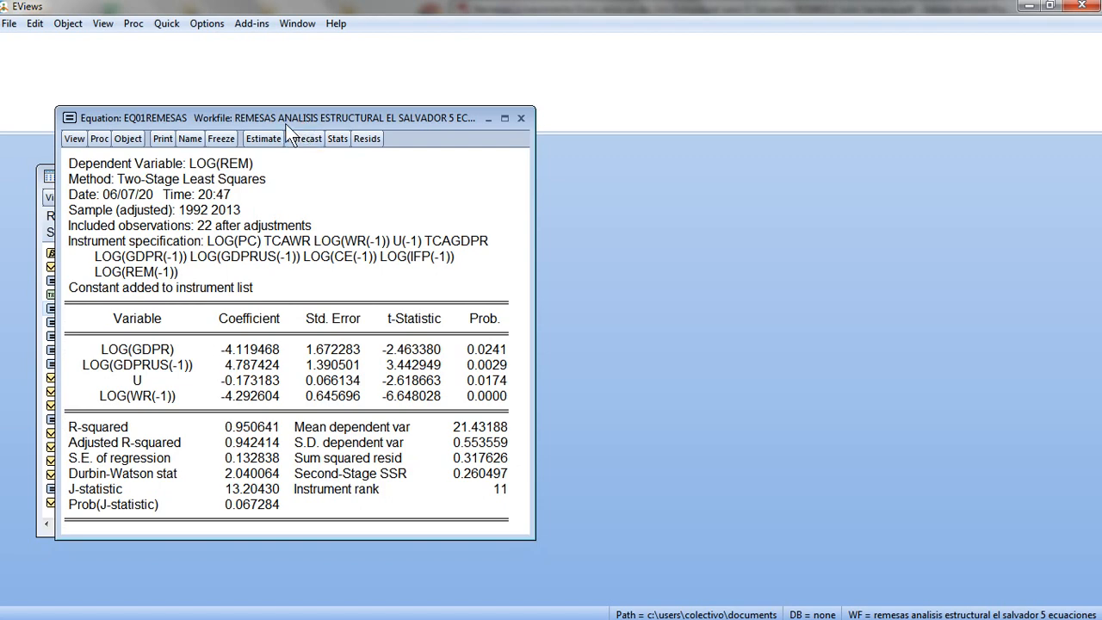
left_click_drag(286, 124, 556, 112)
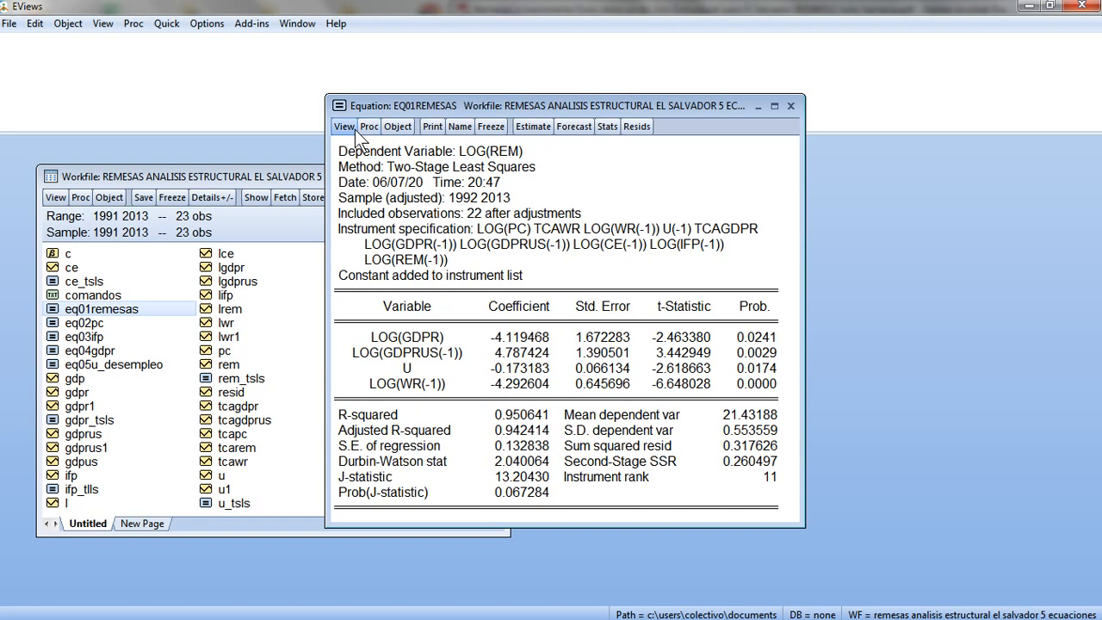
Step: Open the EQ01REMESAS estimation settings and bring up the PDF beside them to check the Log(Rem) column of Cuadro 1
left_click(531, 130)
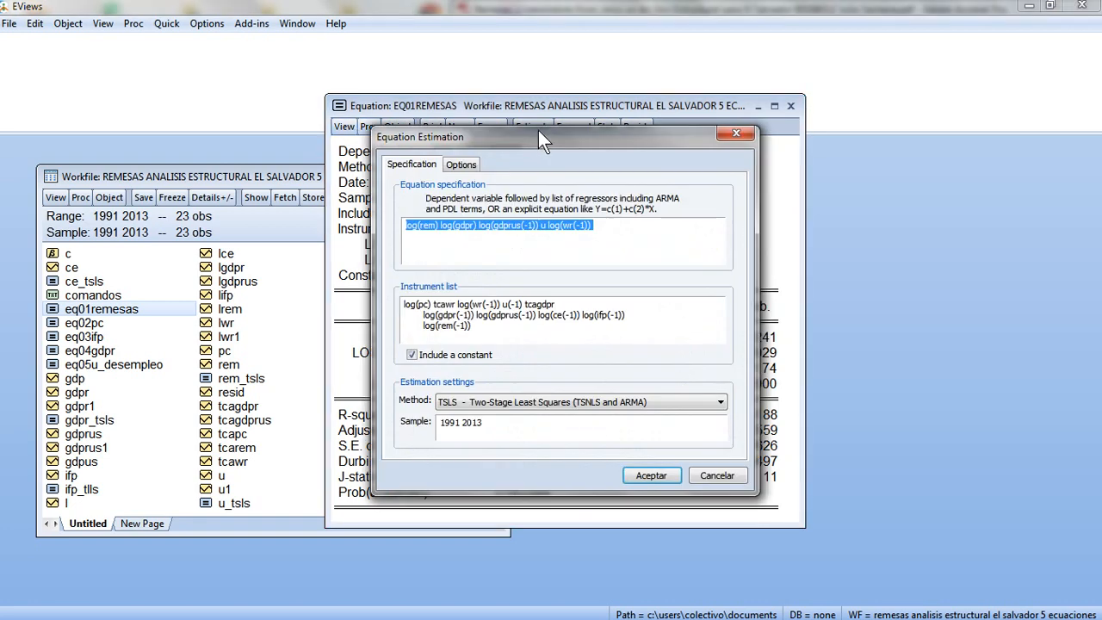
left_click_drag(676, 138, 682, 105)
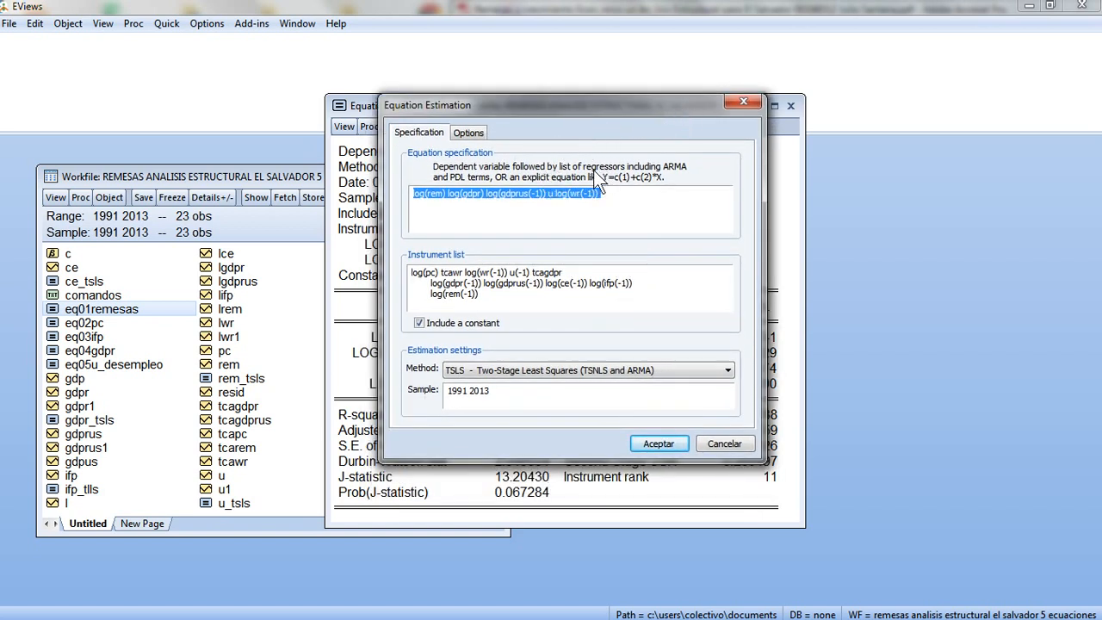
left_click(616, 613)
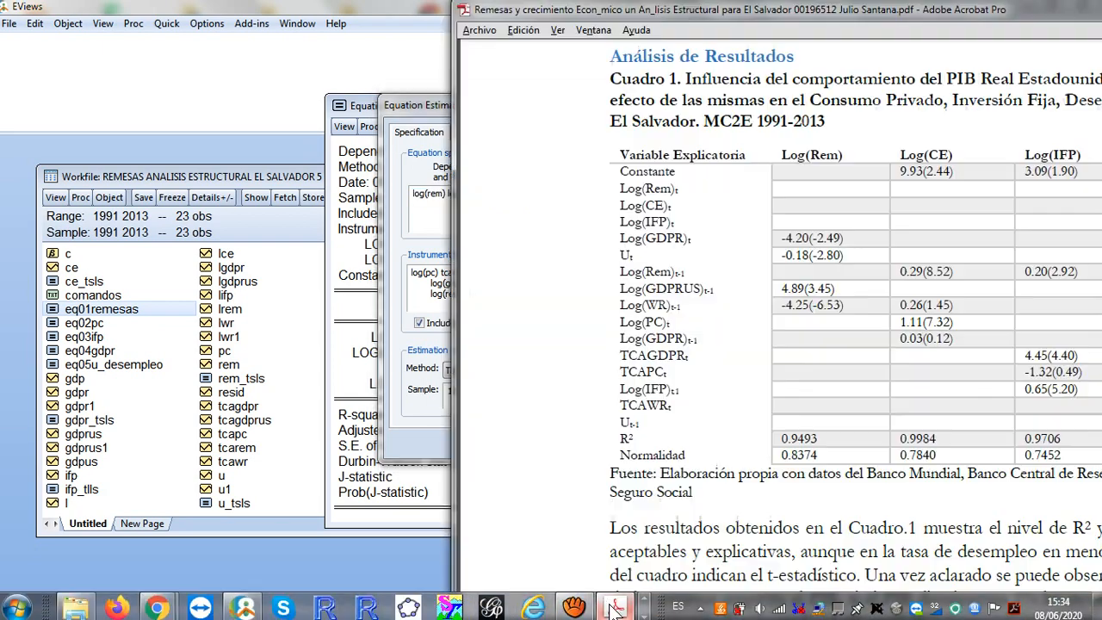
left_click_drag(911, 2, 966, 18)
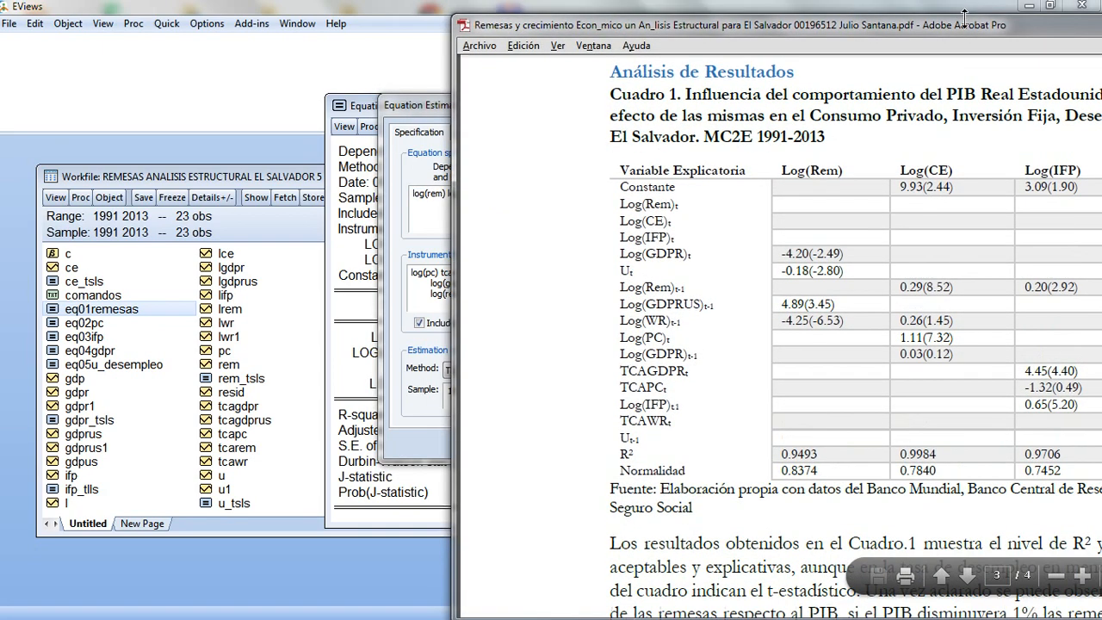
left_click_drag(831, 26, 999, 8)
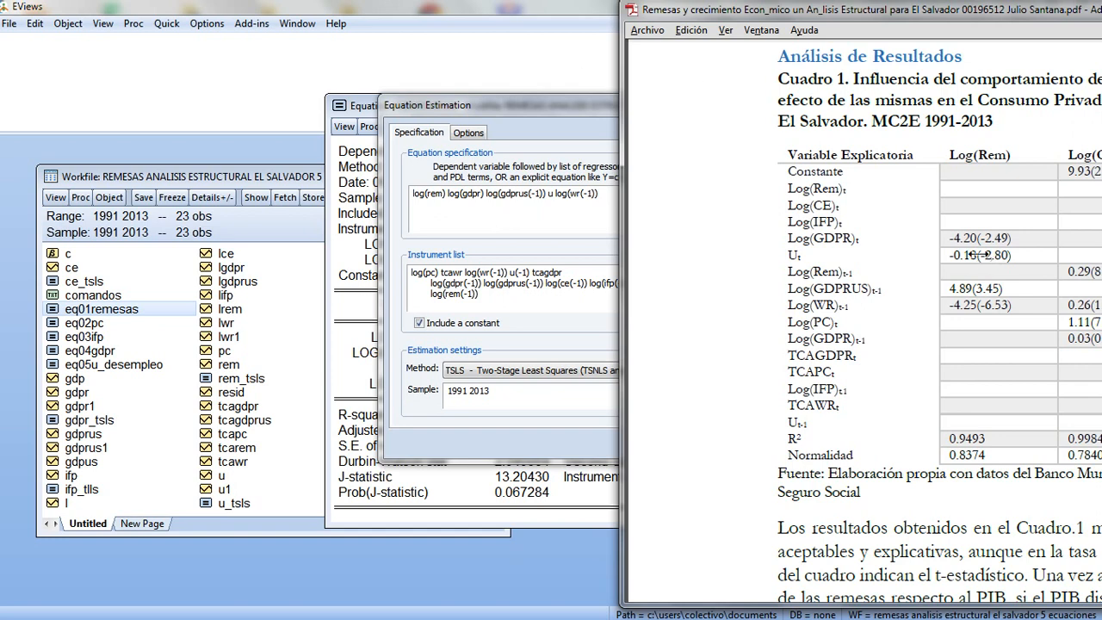
left_click_drag(978, 249, 945, 265)
left_click_drag(1014, 305, 955, 305)
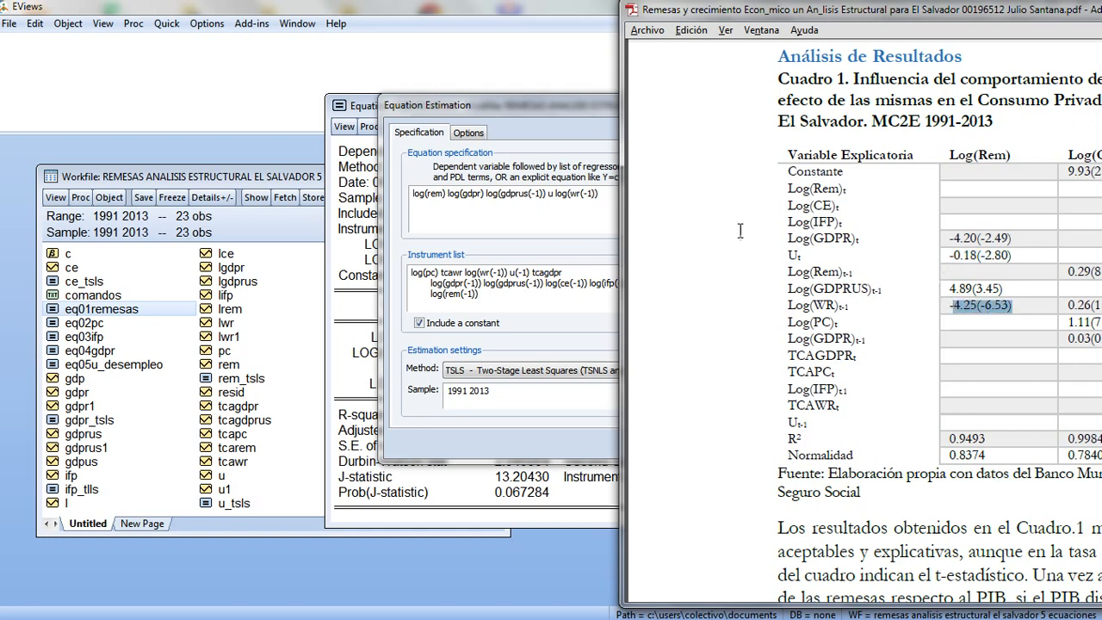
Step: Compare the EQ01REMESAS equation specification with the PDF table, then review the entries in its instrument list
left_click(604, 194)
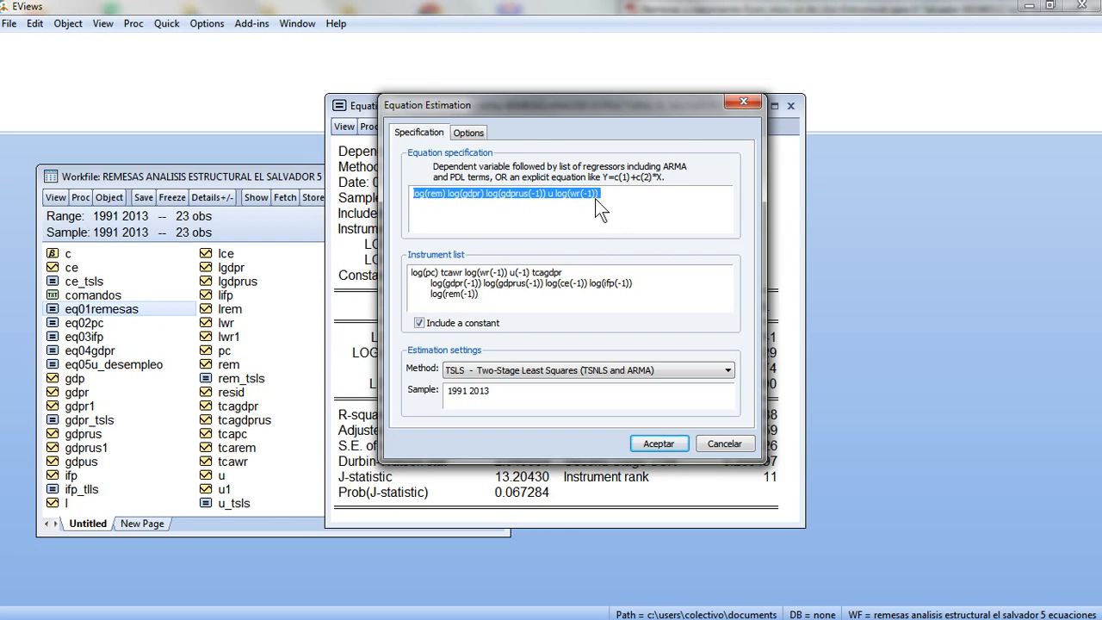
key("alt+Tab")
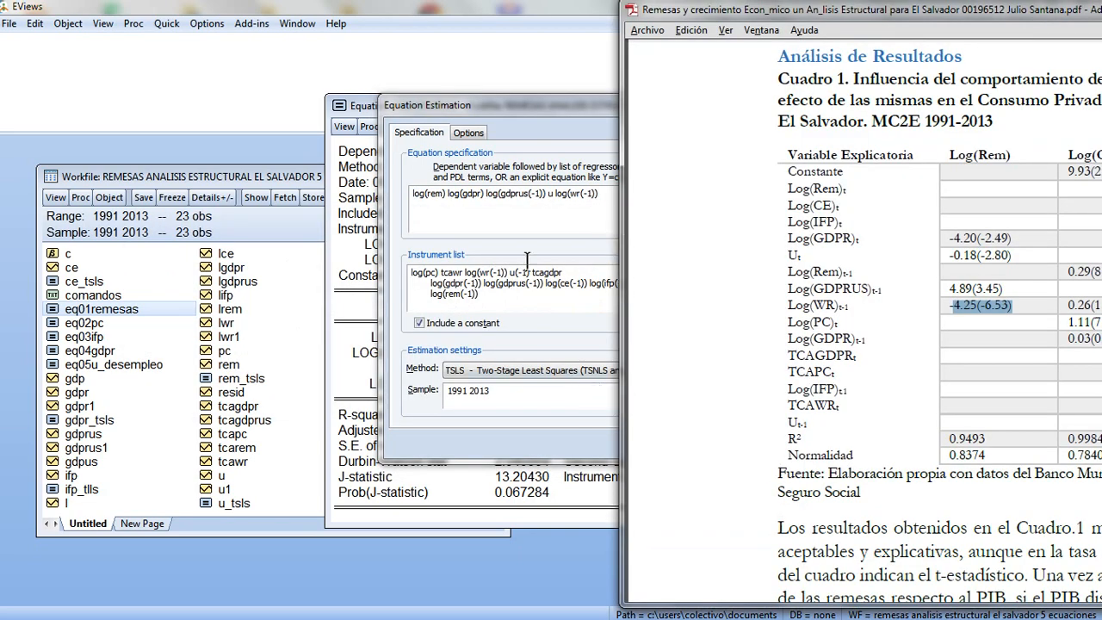
left_click_drag(530, 109, 278, 103)
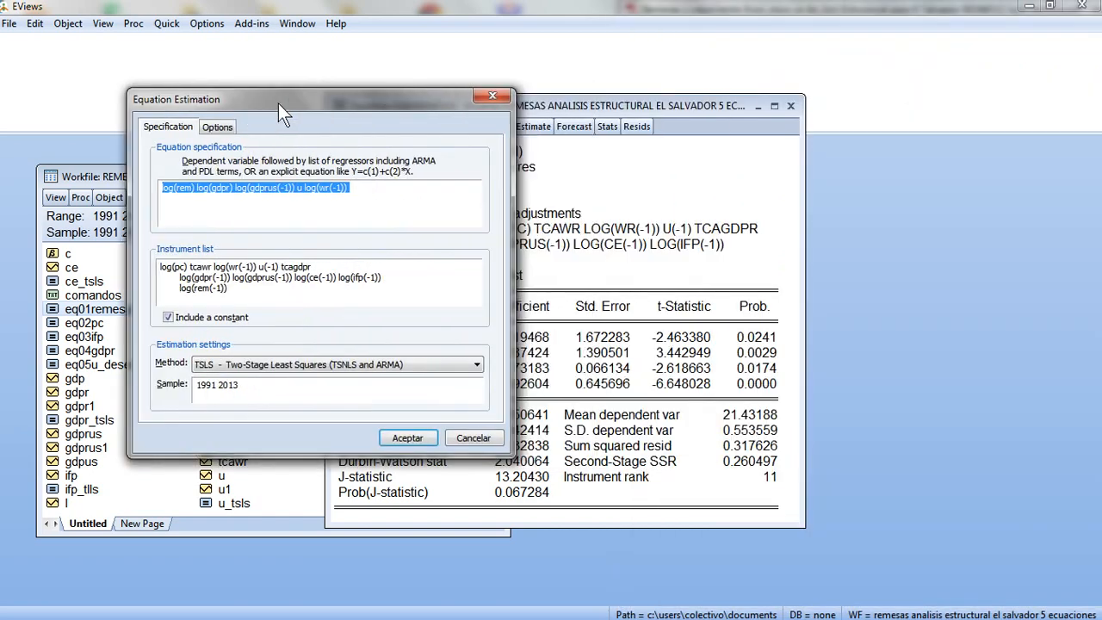
key("alt+Tab")
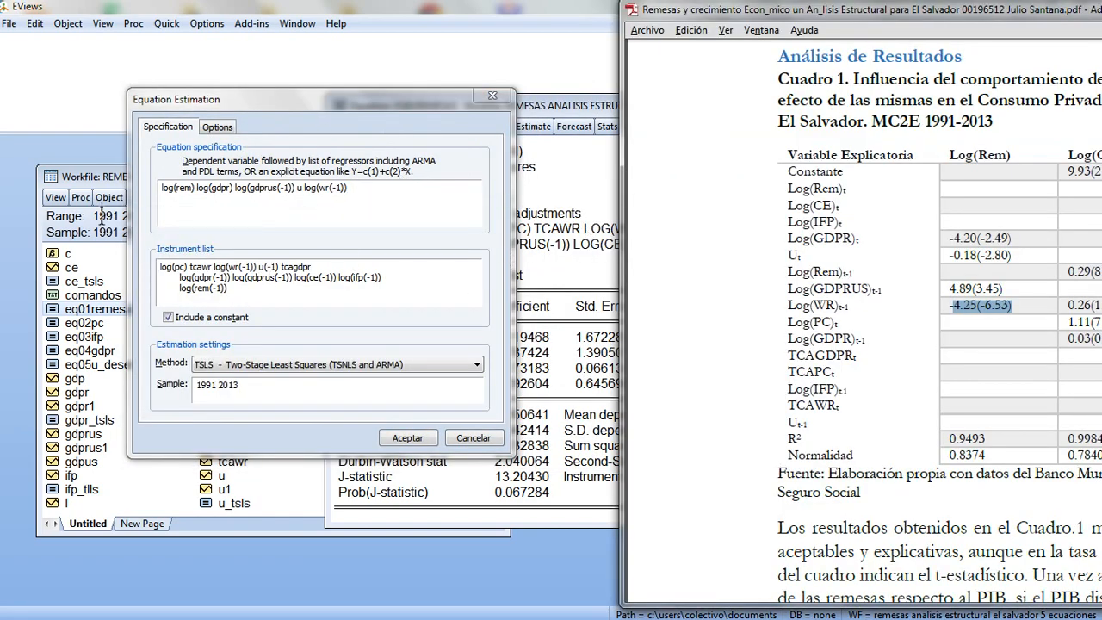
left_click(177, 267)
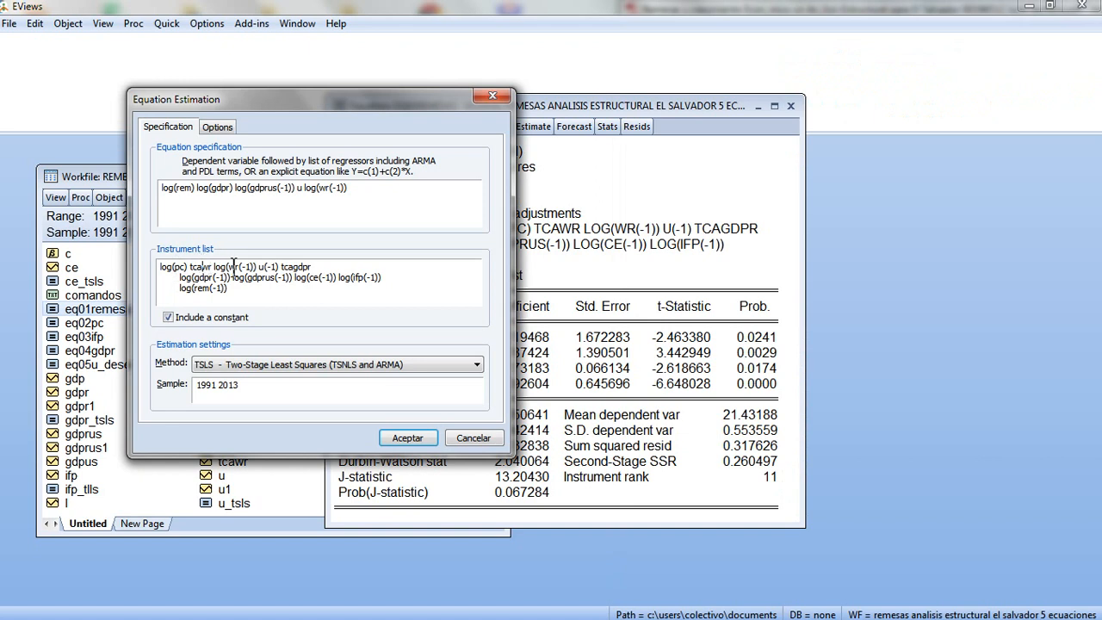
left_click(295, 268)
Step: Add tcarem at the end of the EQ01REMESAS instrument list and re-estimate the equation by two-stage least squares
left_click_drag(320, 98, 681, 49)
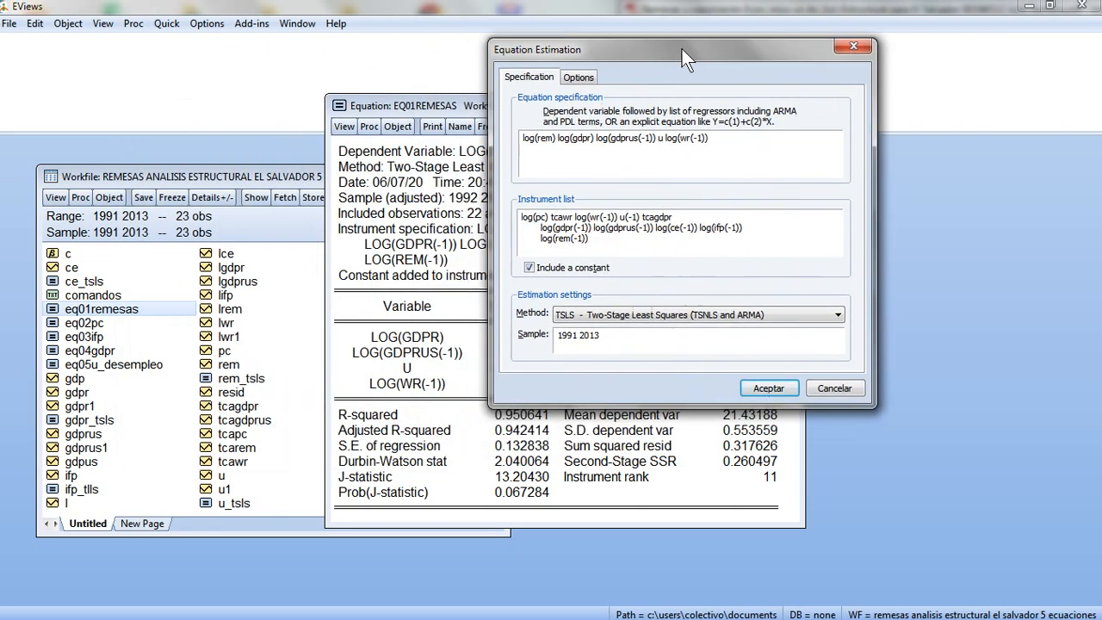
left_click(592, 241)
type("TCAREM")
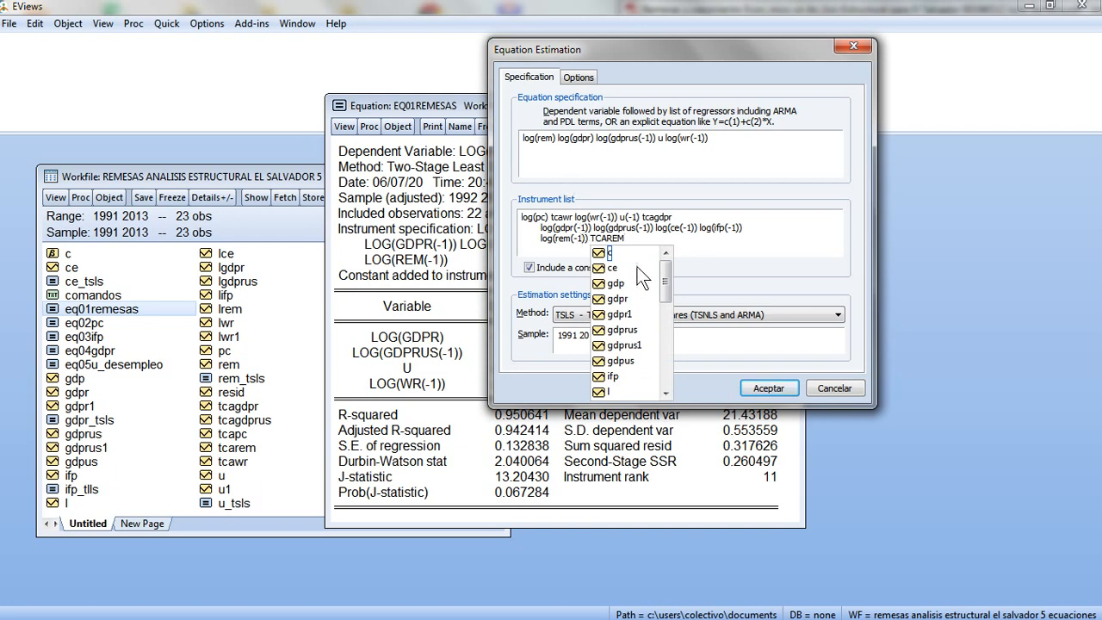
scroll(658, 294, "down", 6)
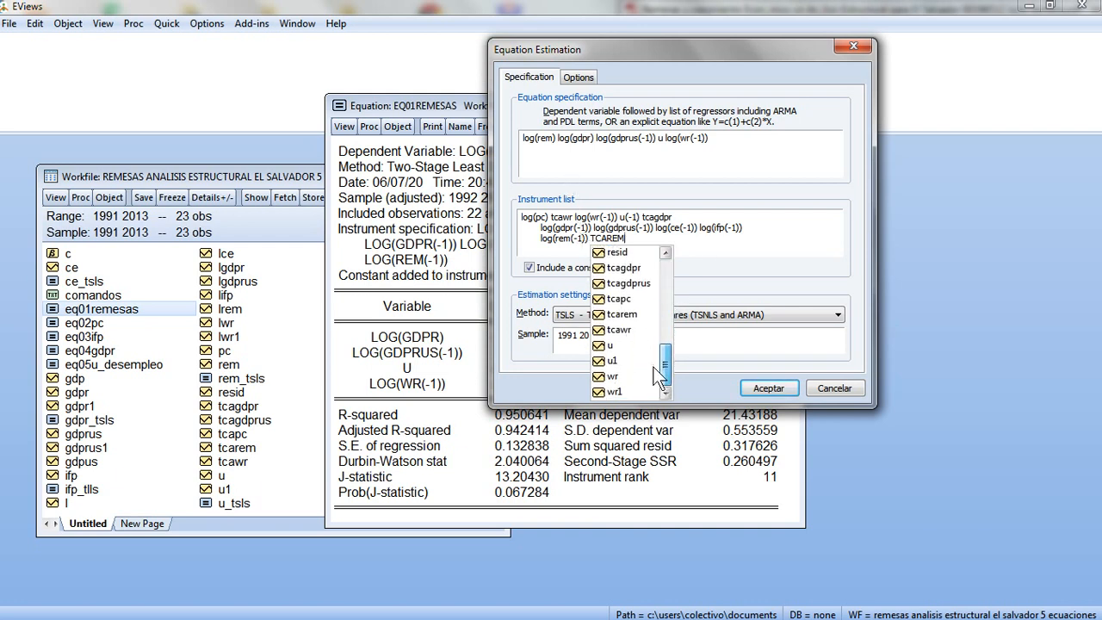
left_click(622, 315)
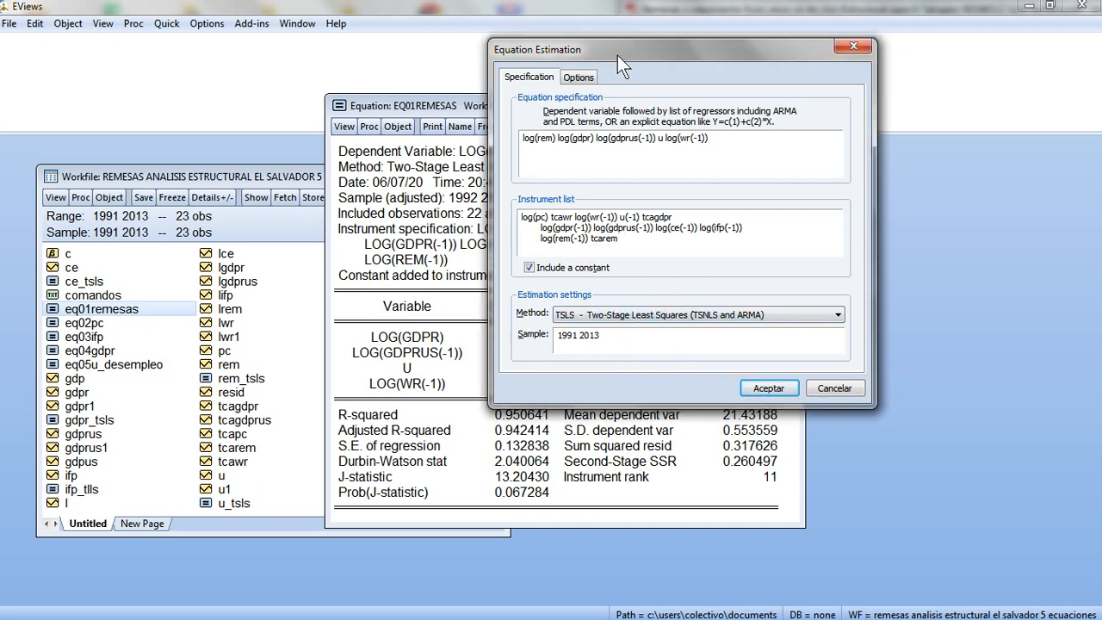
left_click_drag(617, 55, 730, 73)
left_click(883, 402)
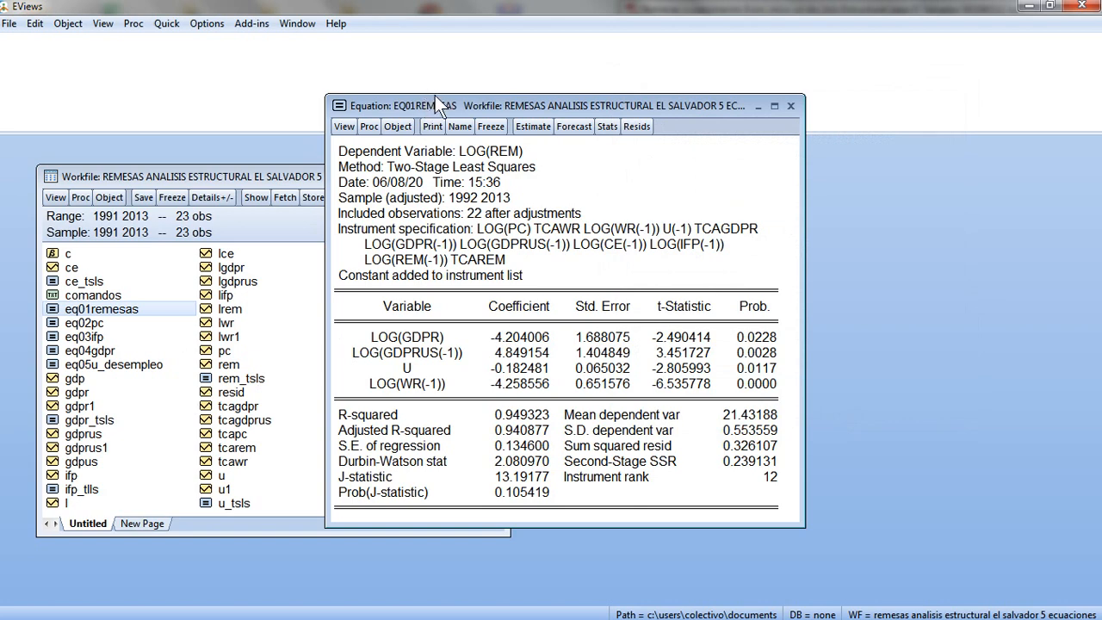
Step: Compare the re-estimated EQ01REMESAS output side by side with the rem_tsls equation, then close the rem_tsls output
left_click_drag(436, 98, 606, 87)
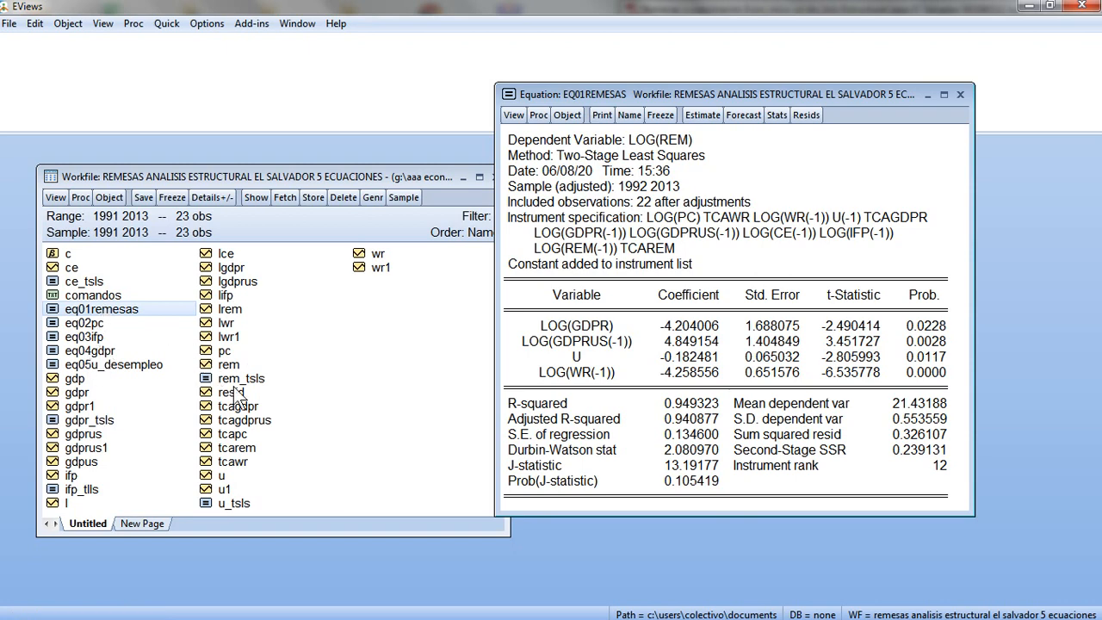
left_click_drag(647, 98, 702, 95)
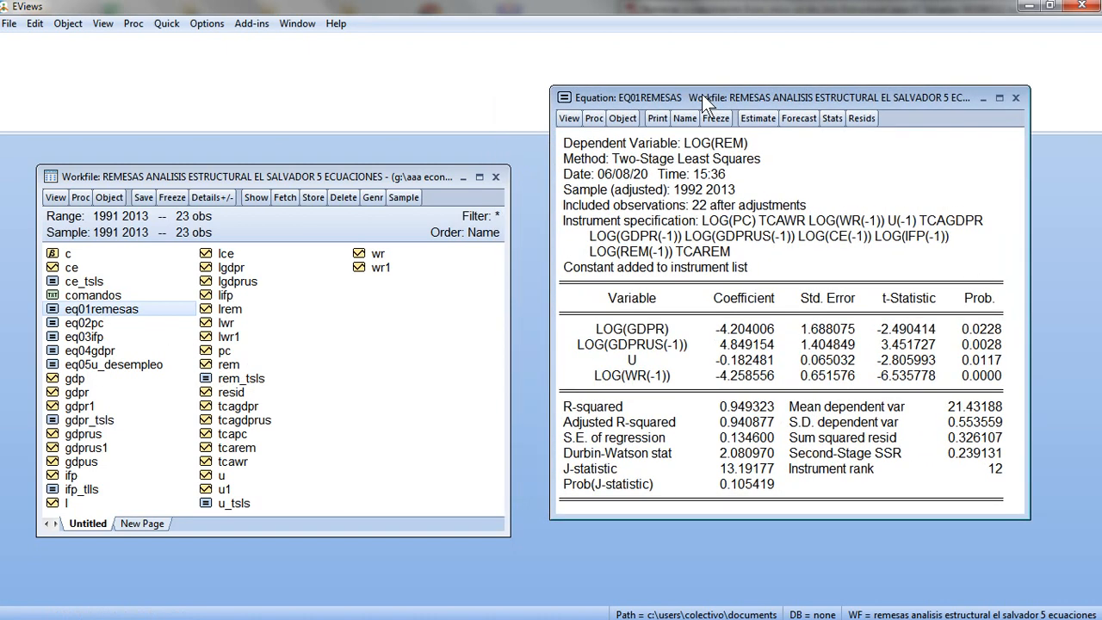
double_click(254, 381)
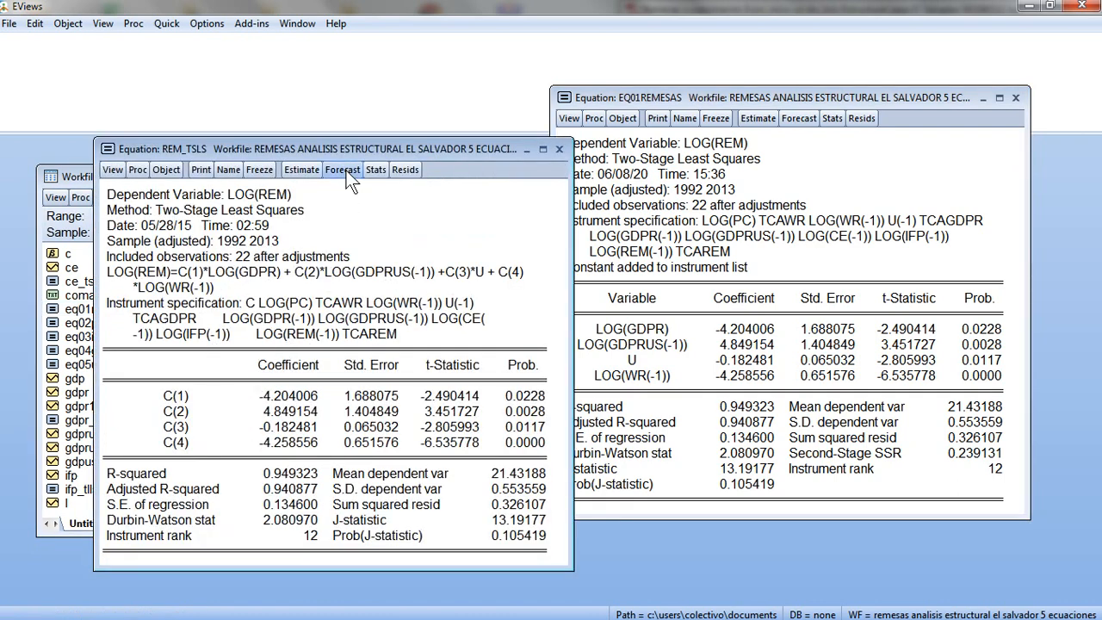
left_click_drag(344, 139, 344, 103)
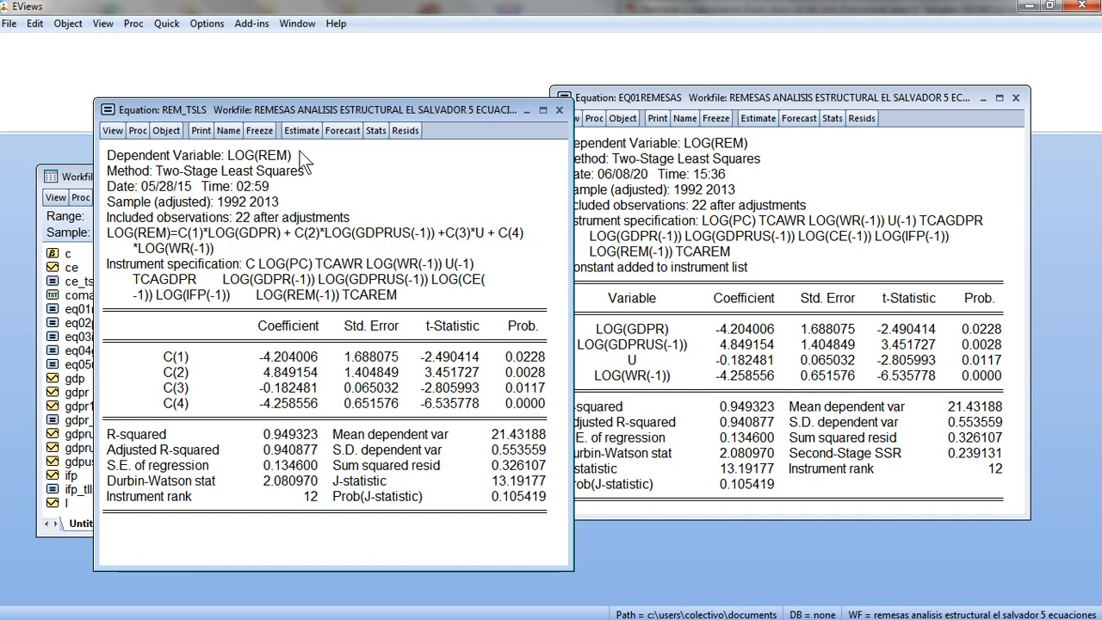
left_click(558, 111)
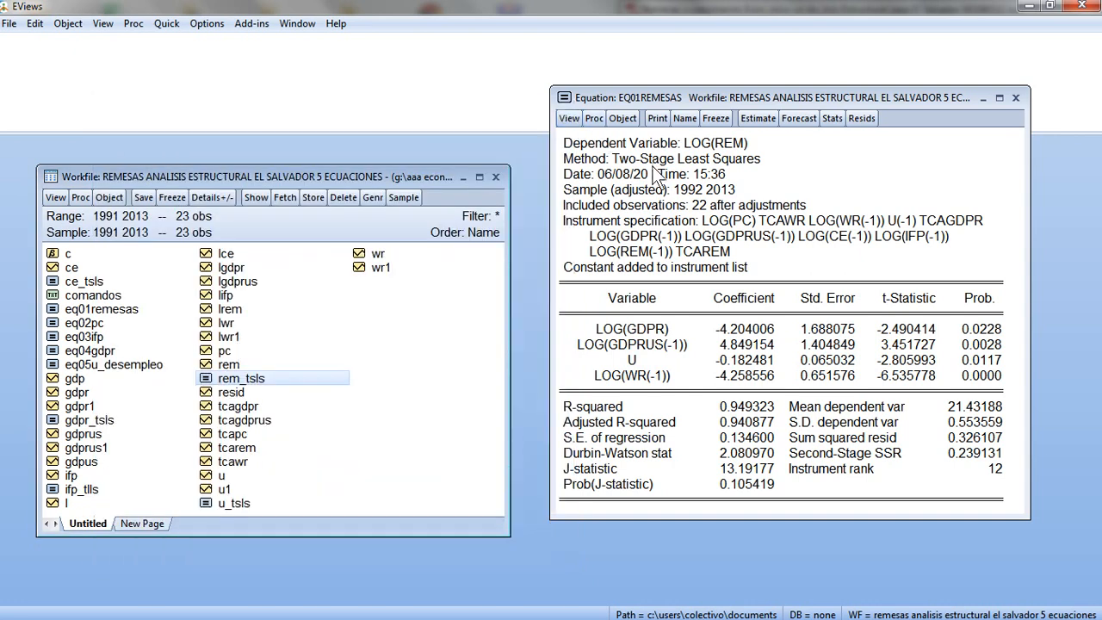
Step: Review the EQ01REMESAS specification and instrument list in its estimation settings, then close them without re-estimating
left_click(758, 118)
left_click_drag(710, 122, 325, 74)
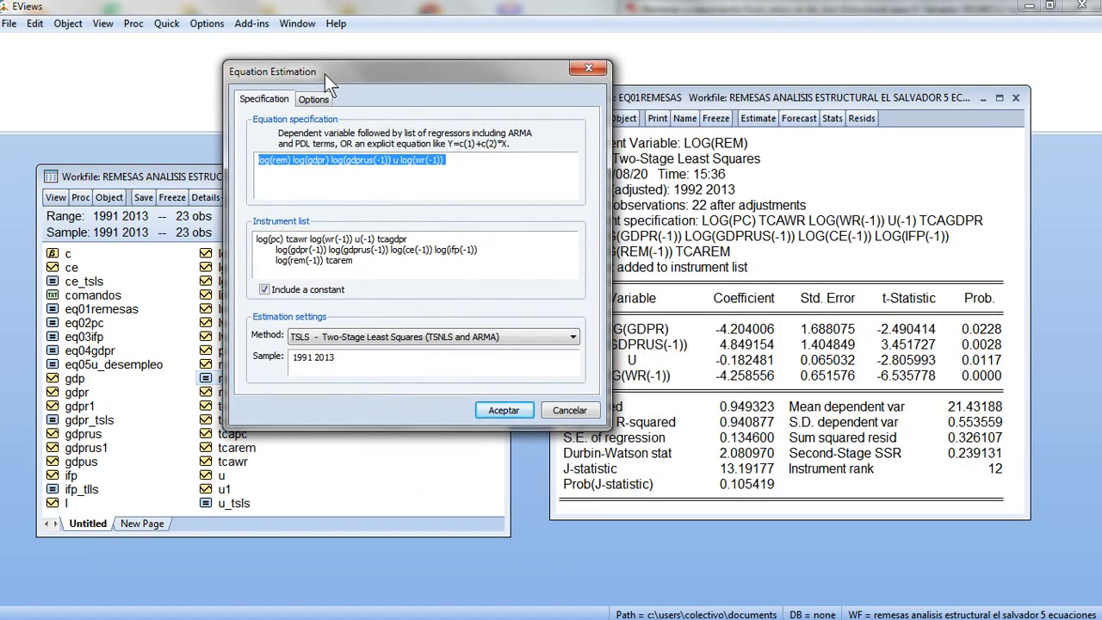
left_click(586, 69)
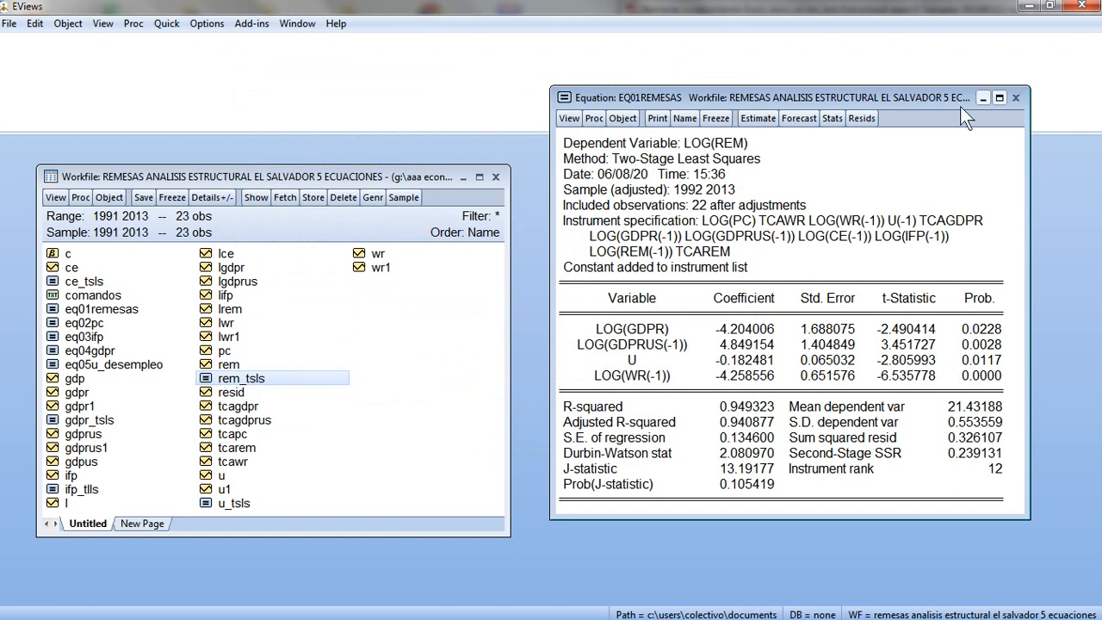
left_click(69, 24)
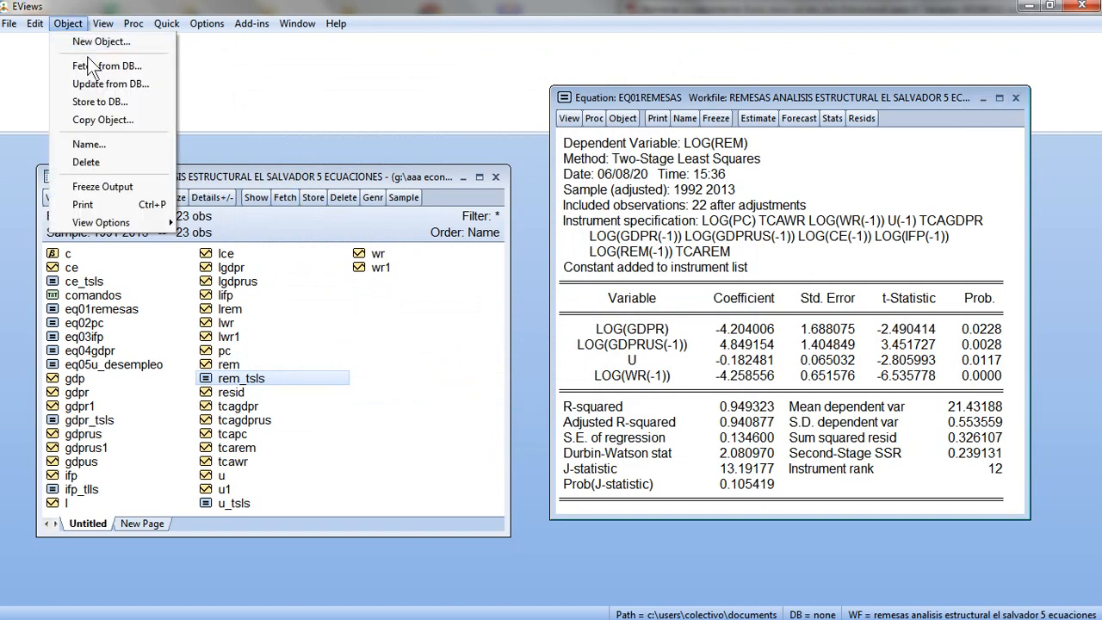
left_click(94, 42)
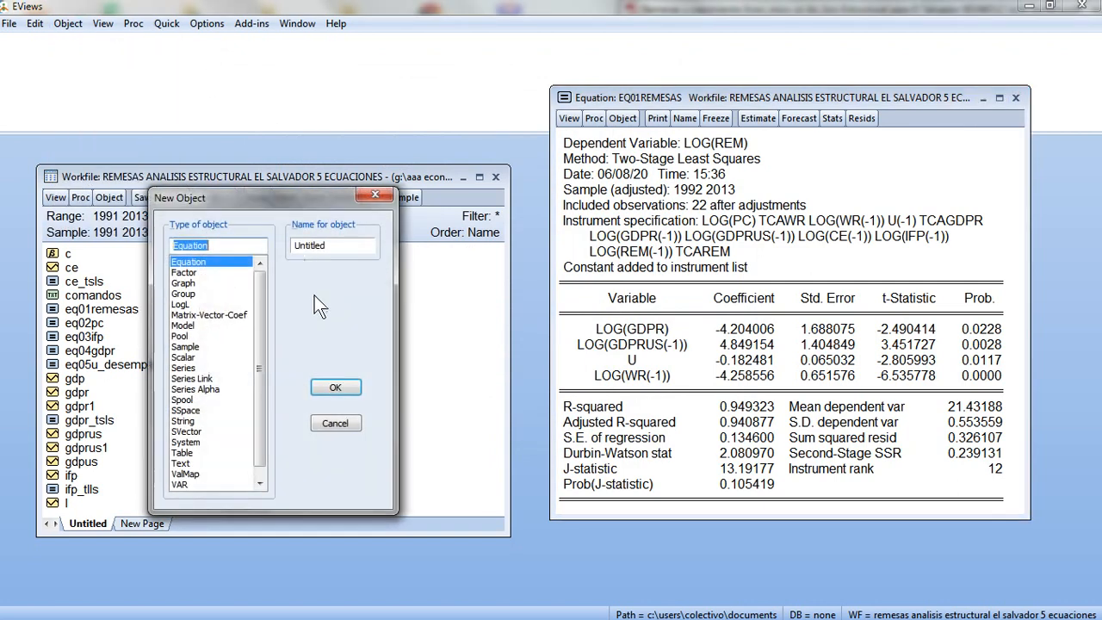
left_click(338, 387)
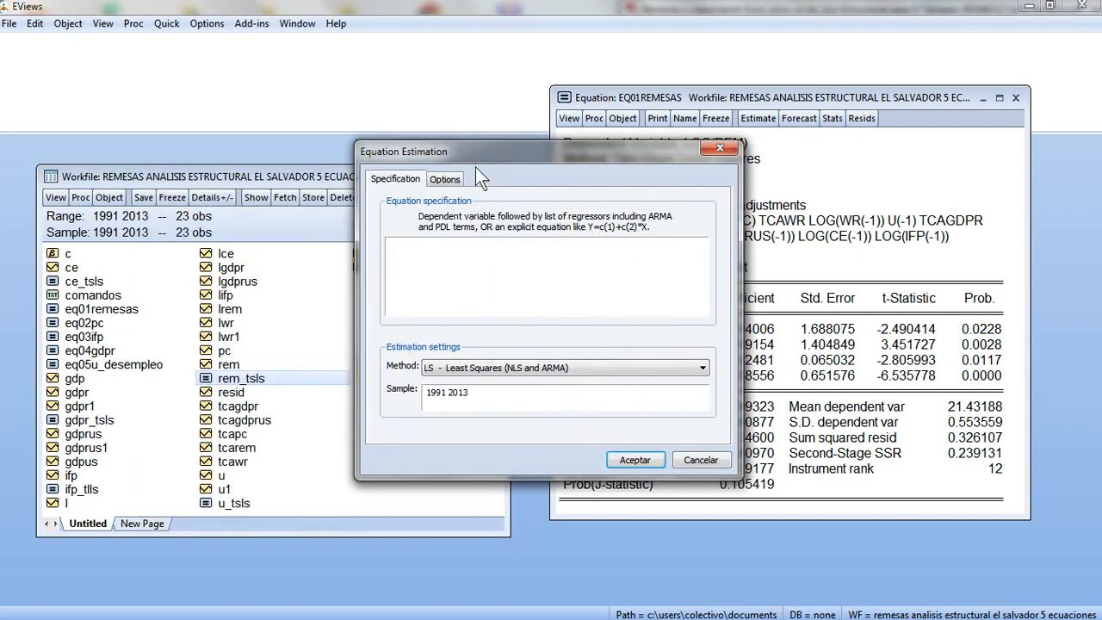
left_click_drag(475, 167, 235, 97)
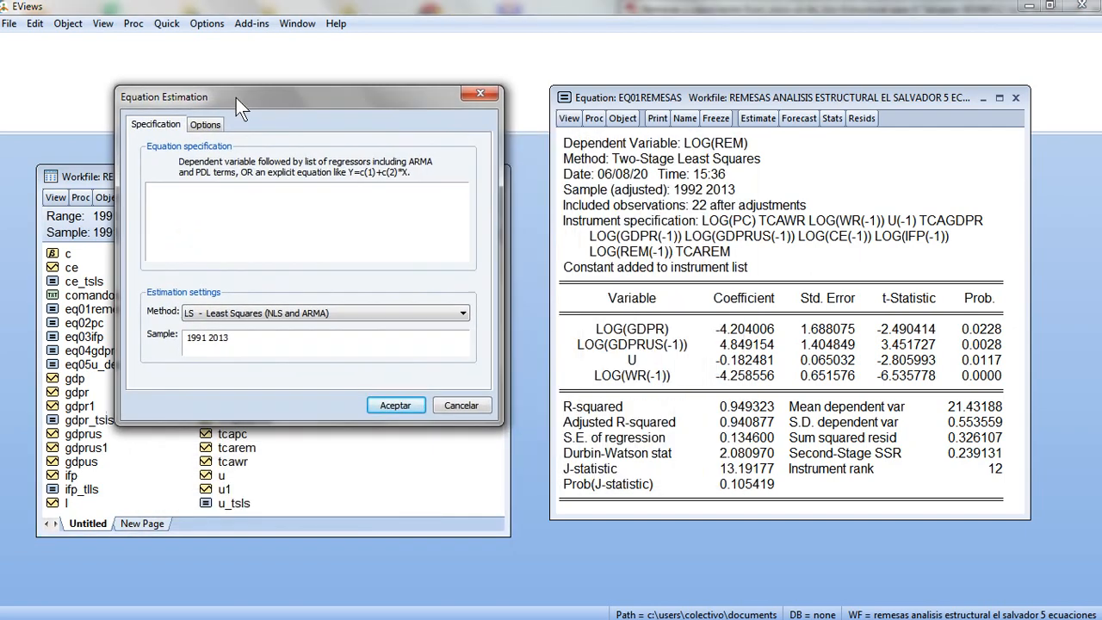
left_click(462, 313)
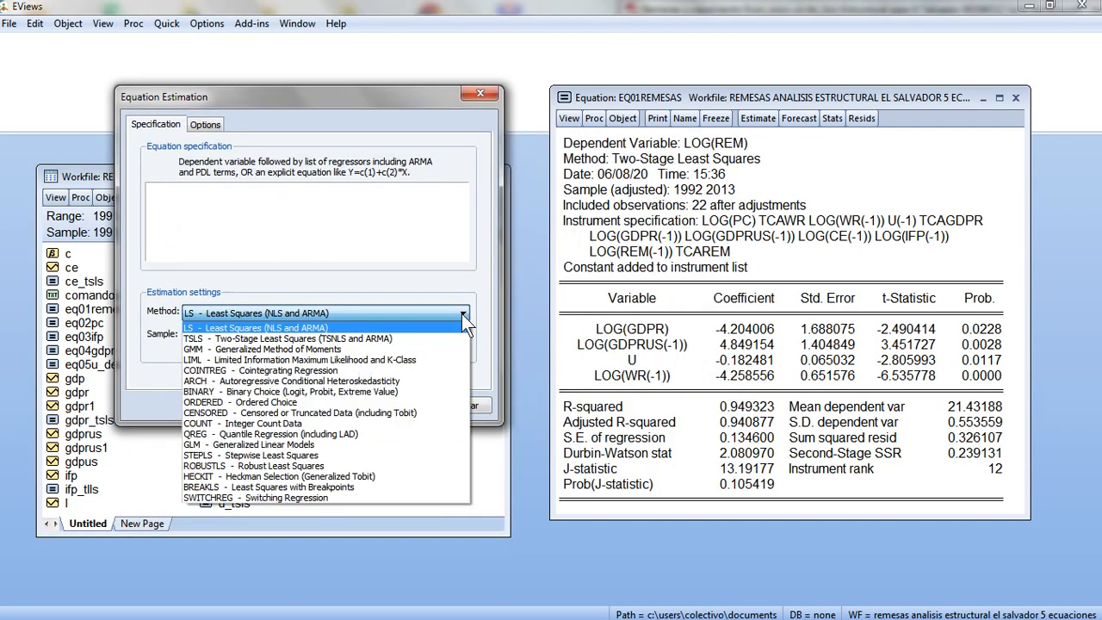
left_click(247, 342)
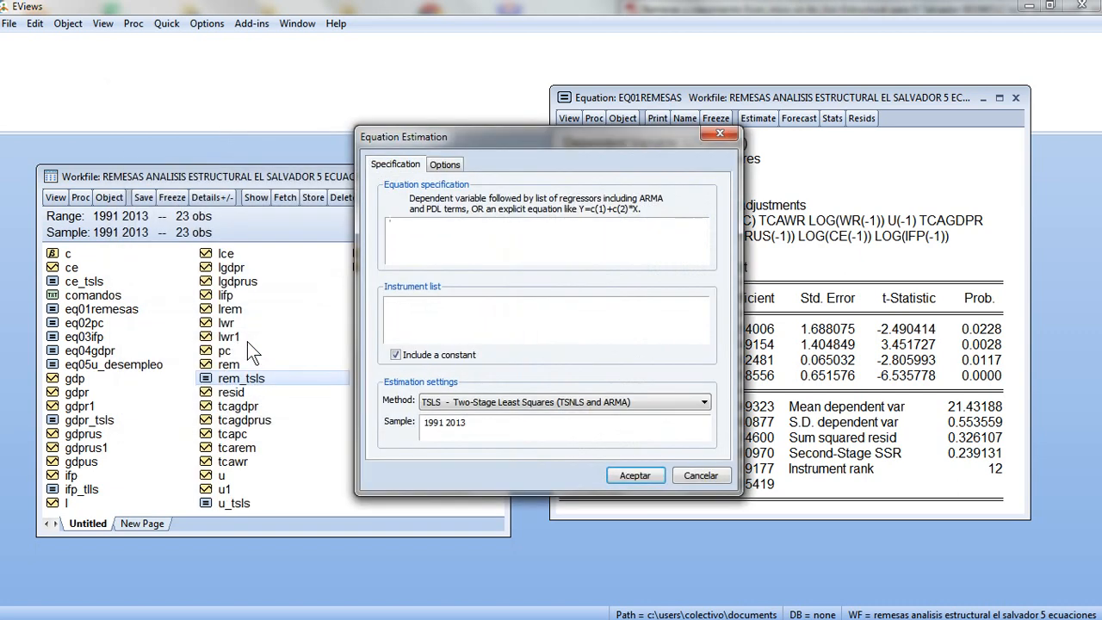
left_click_drag(482, 140, 227, 91)
left_click(447, 426)
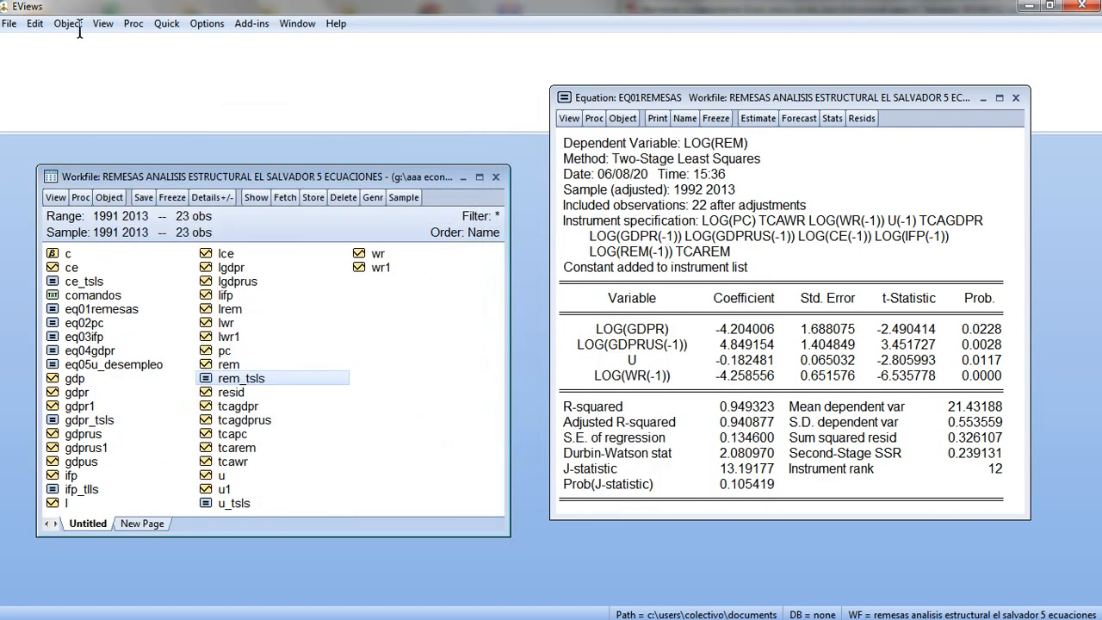
Step: Start a new untitled equation object and set its estimation method to TSLS - Two-Stage Least Squares
left_click(68, 23)
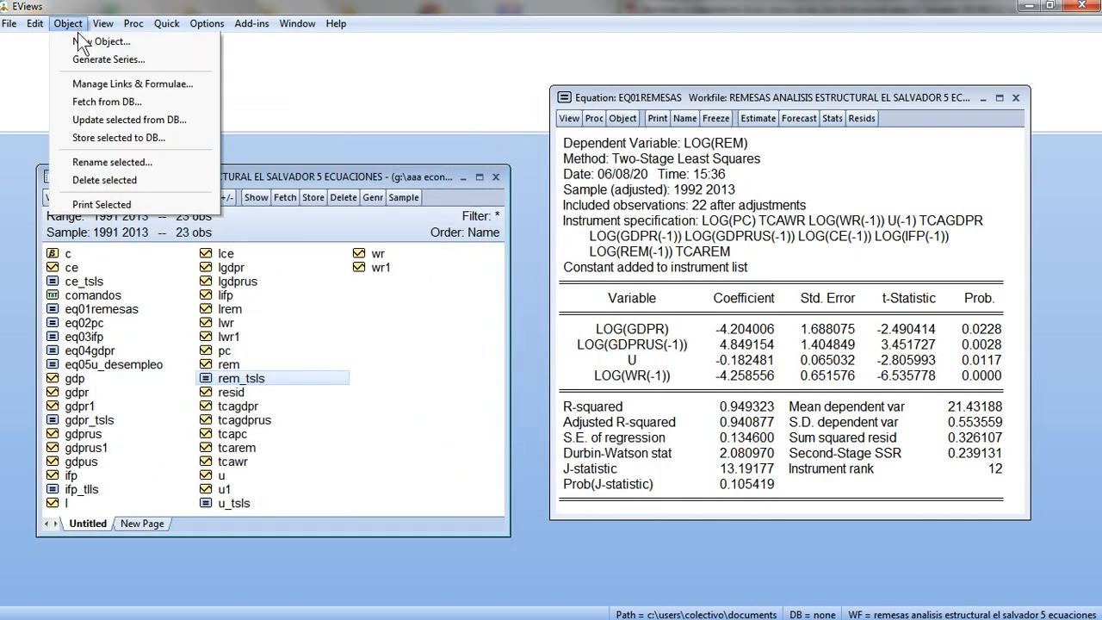
left_click(84, 41)
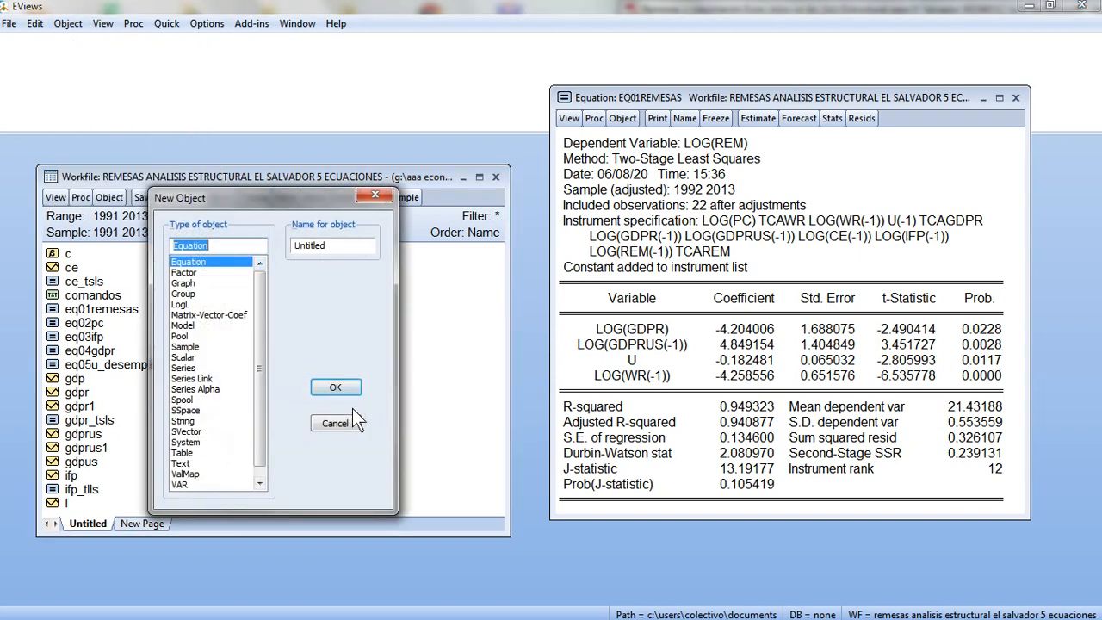
left_click(346, 381)
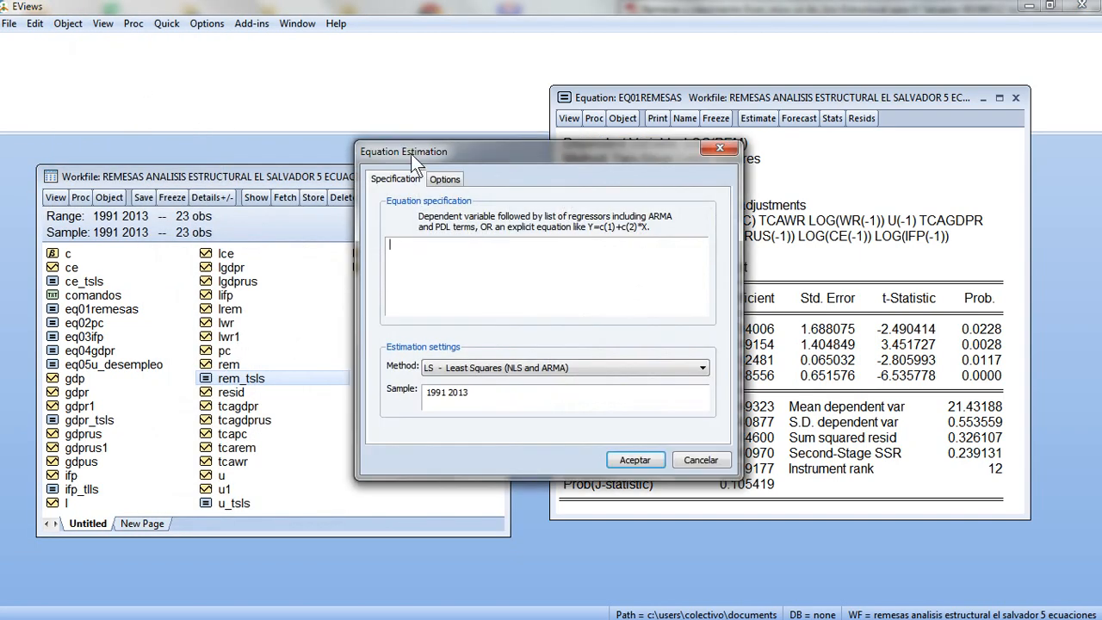
left_click_drag(410, 153, 99, 95)
left_click(303, 310)
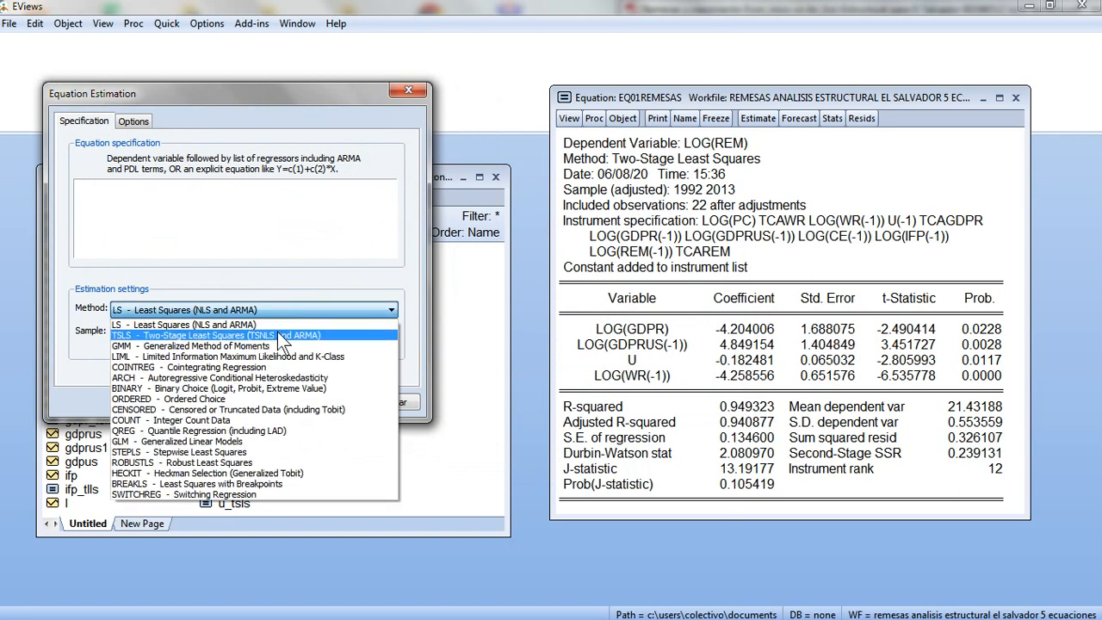
left_click(277, 335)
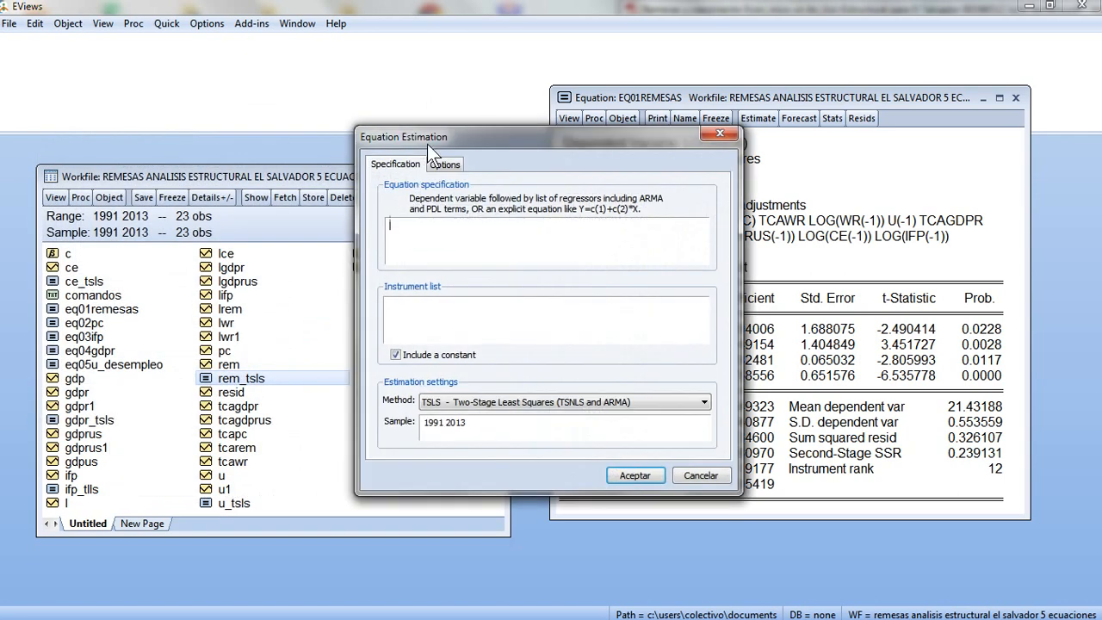
left_click_drag(427, 144, 182, 62)
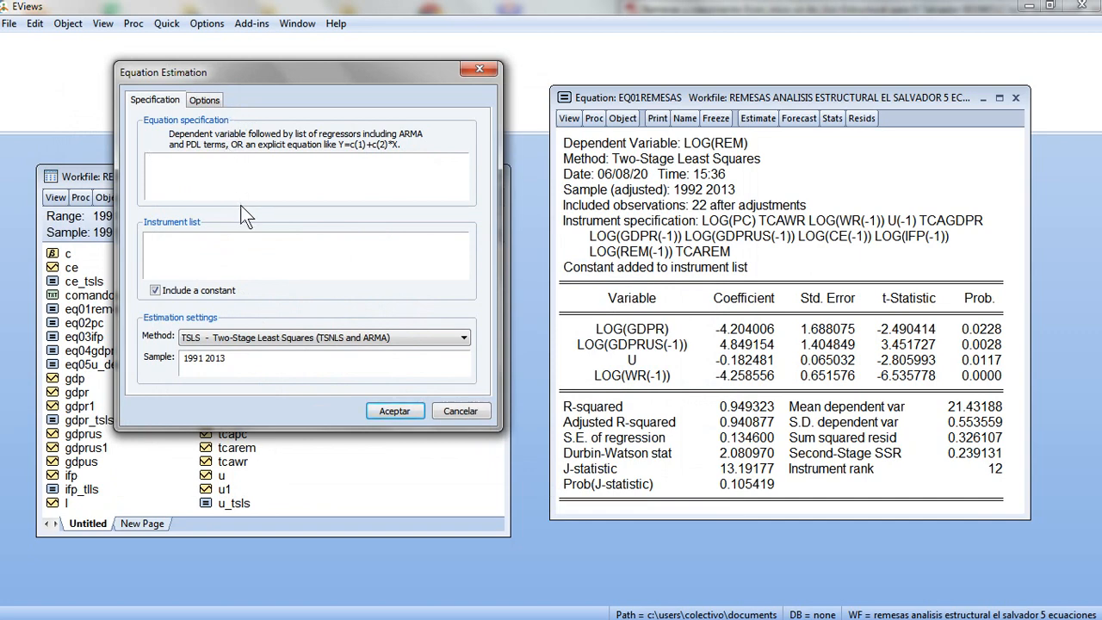
Step: Enter LOG(REM) LOG(GDPR) as the start of the new equation's specification, then discard the equation without estimating it
type("LOG")
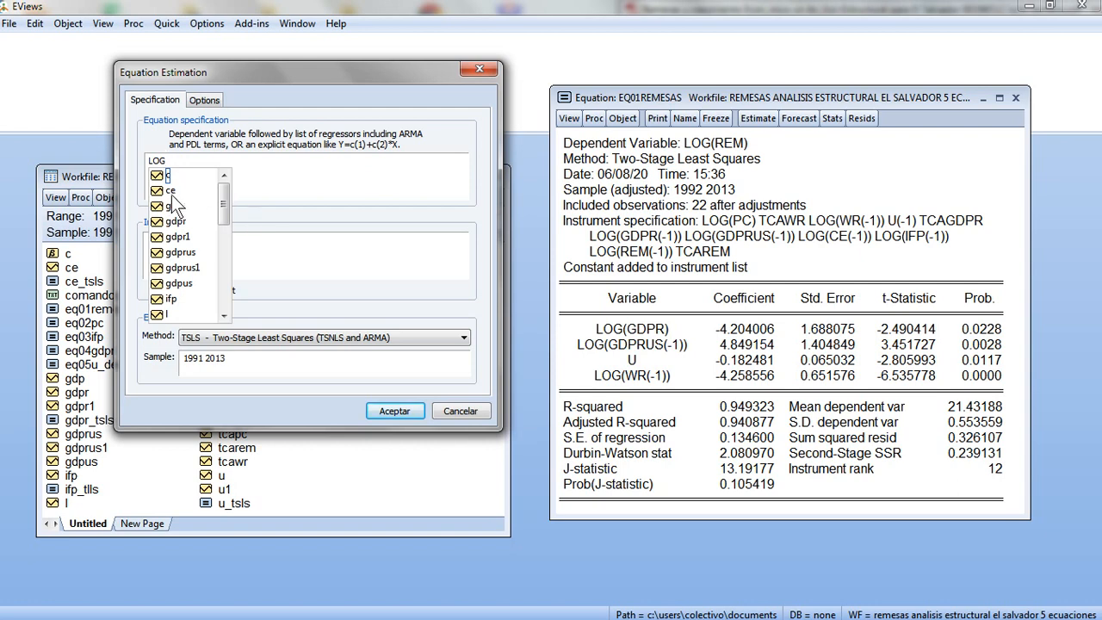
left_click_drag(223, 206, 213, 249)
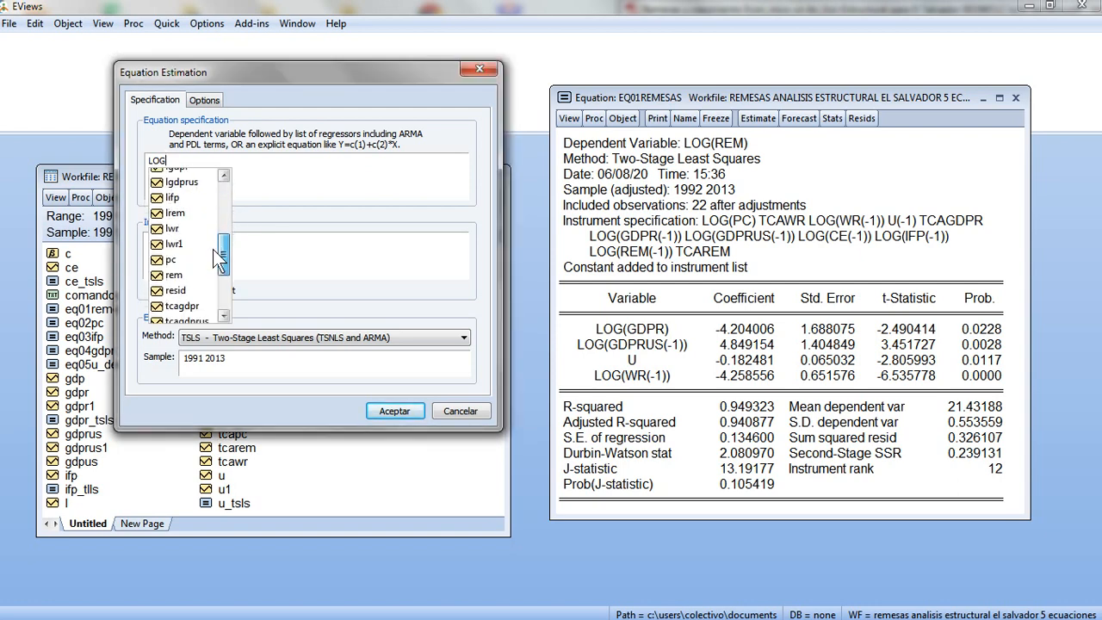
scroll(216, 248, "up", 1)
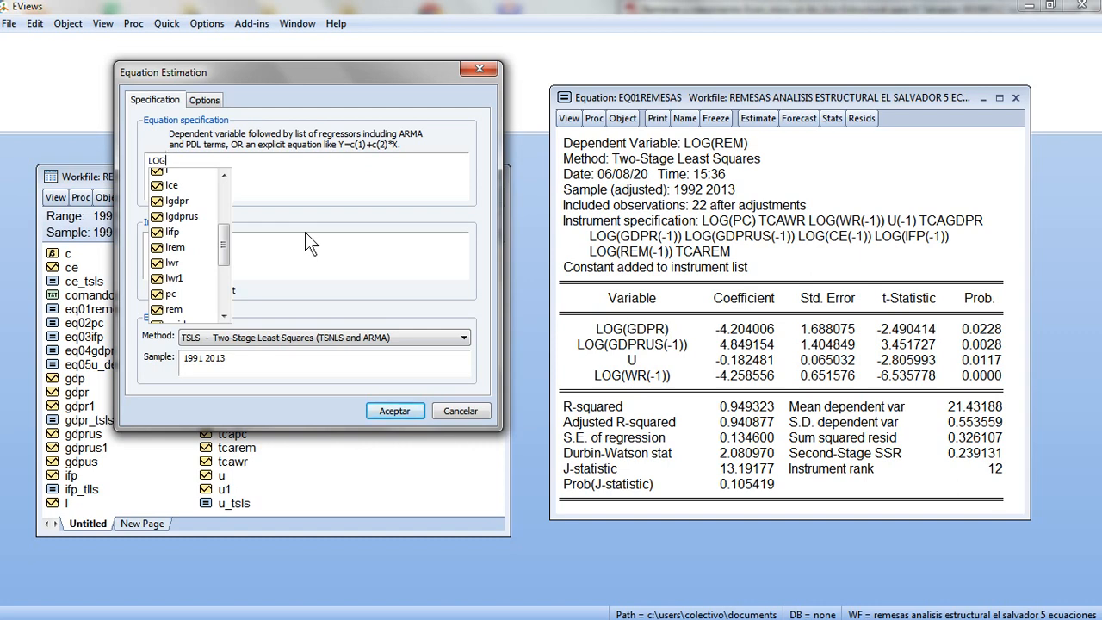
left_click_drag(219, 236, 217, 293)
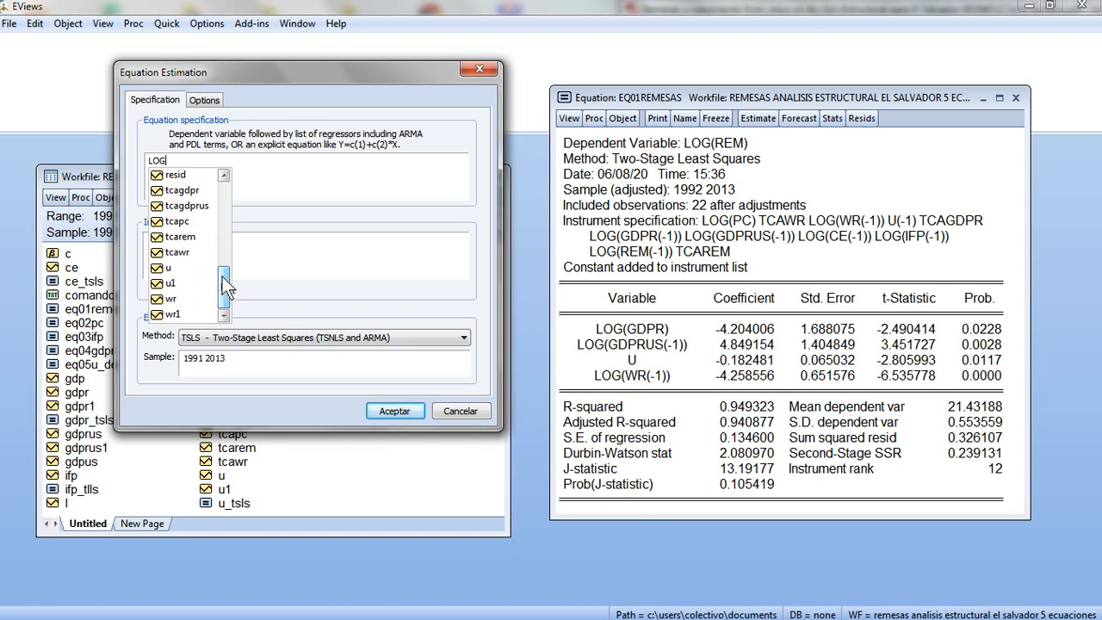
left_click_drag(222, 277, 231, 265)
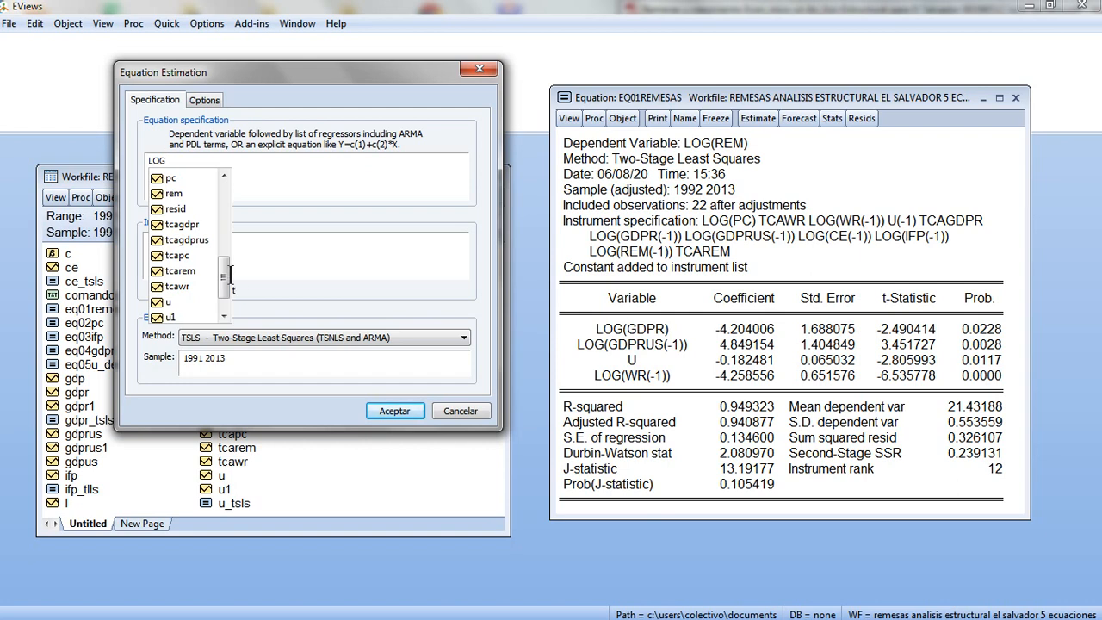
left_click_drag(223, 272, 233, 249)
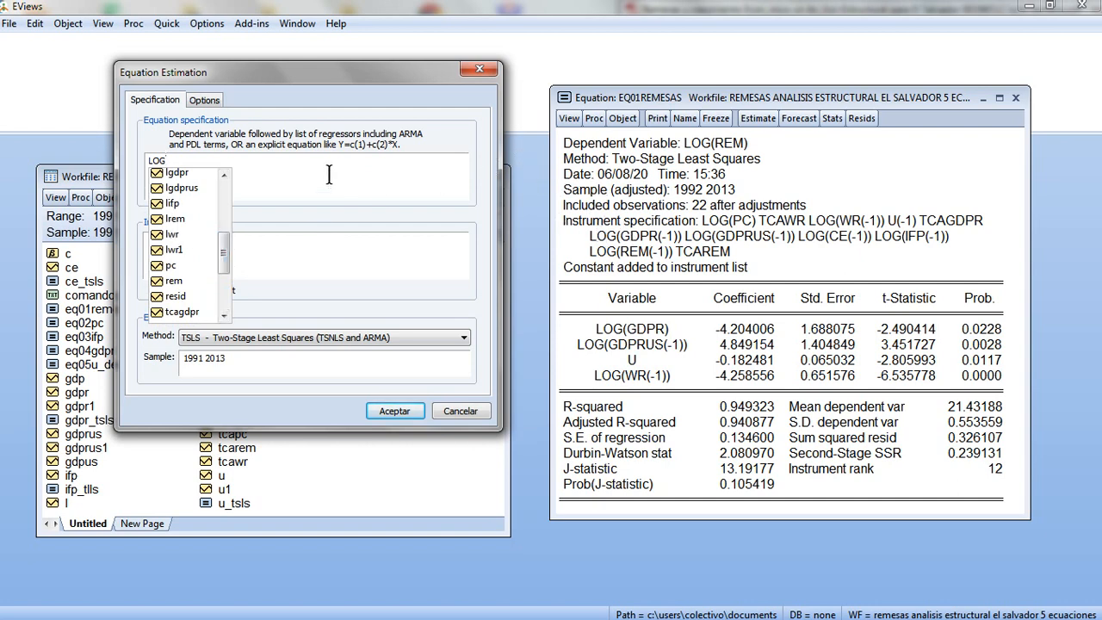
type("(")
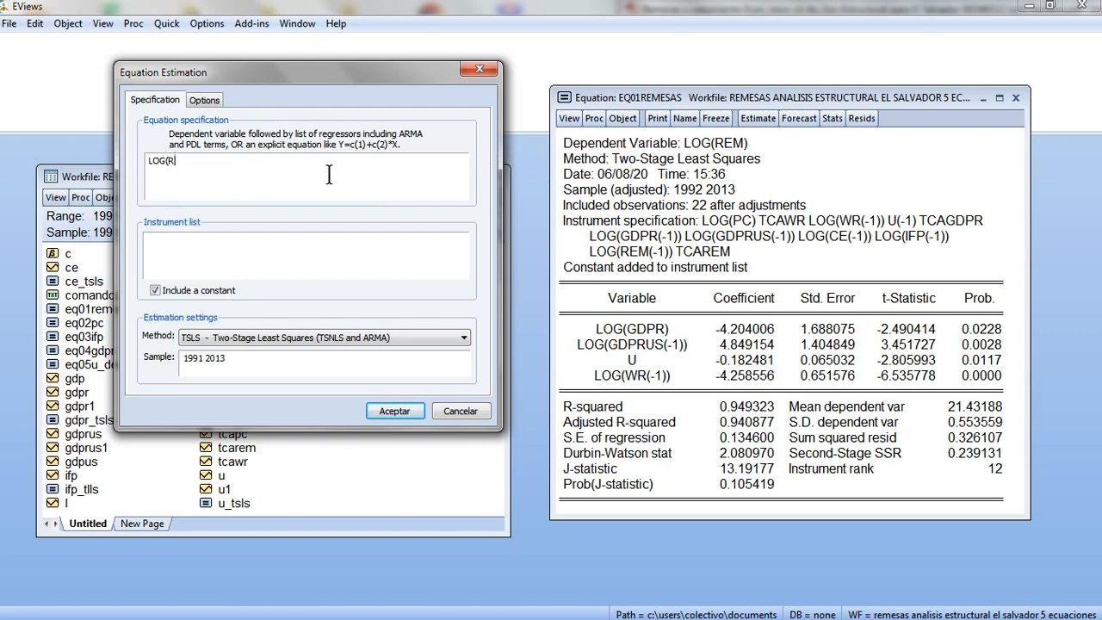
type("REM)")
type("LOG(GDPR)")
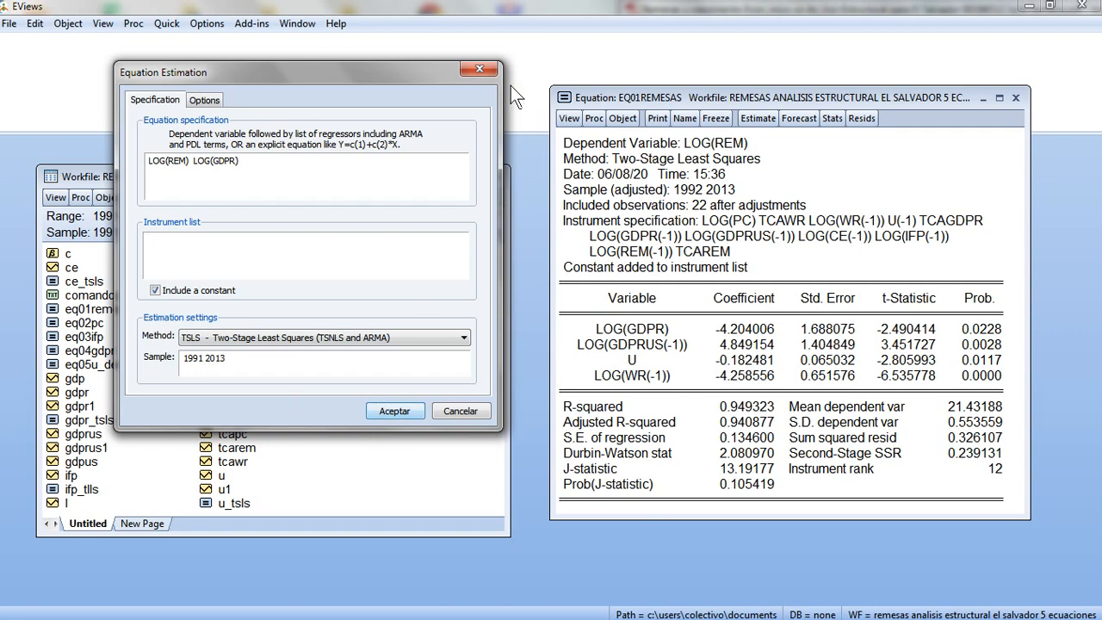
left_click(479, 69)
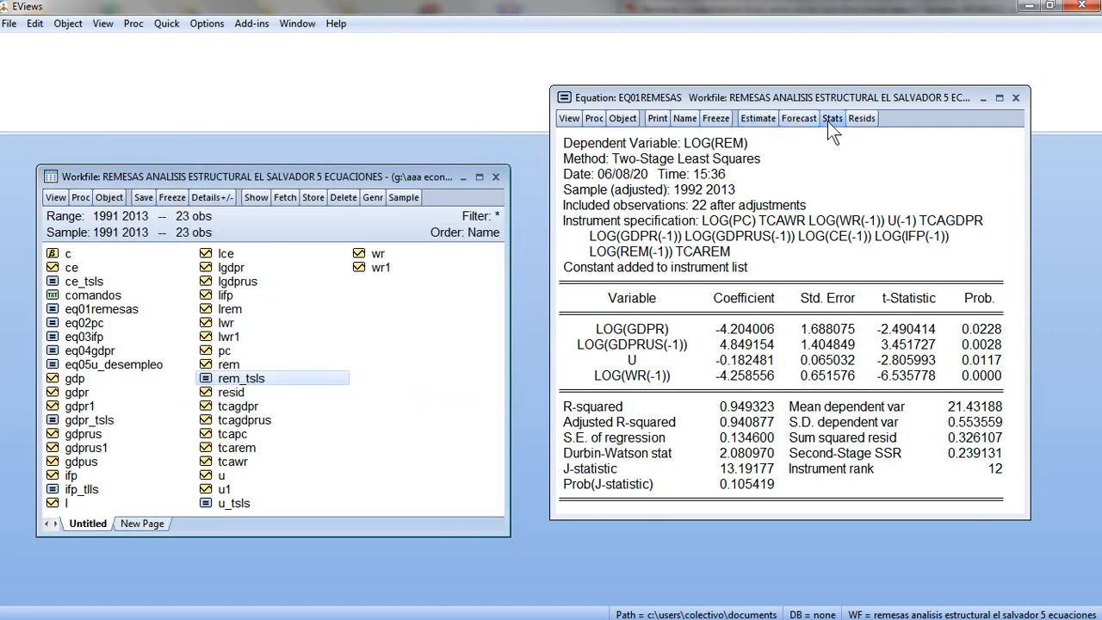
Step: Remove tcarem from the end of the EQ01REMESAS instrument list and re-estimate the equation by two-stage least squares
left_click(760, 118)
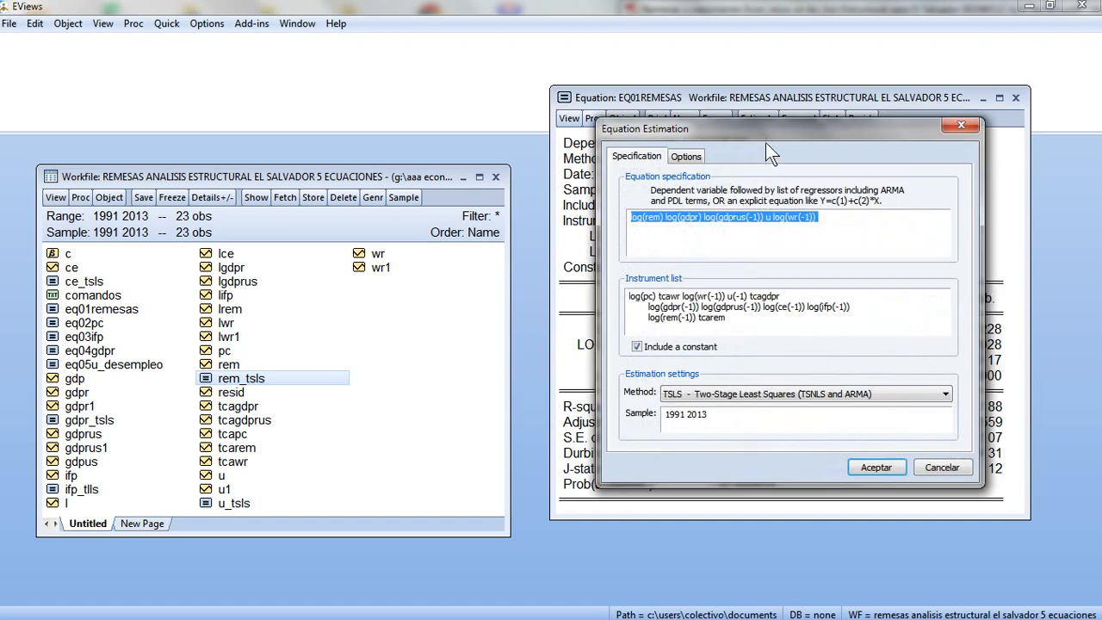
left_click_drag(757, 132, 298, 83)
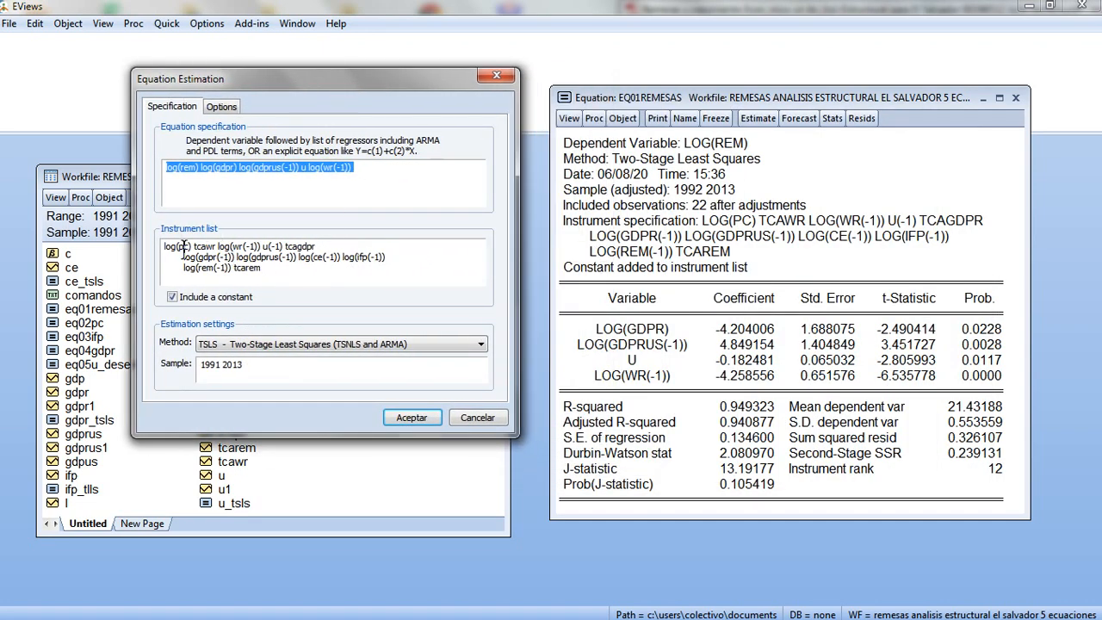
left_click_drag(165, 247, 179, 250)
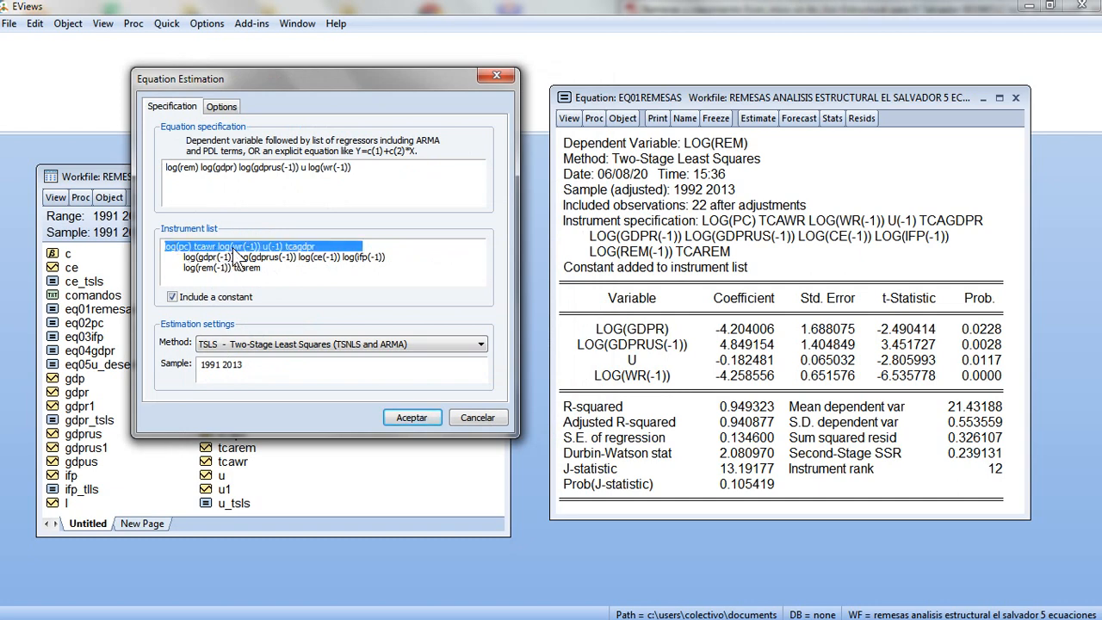
left_click_drag(182, 256, 405, 256)
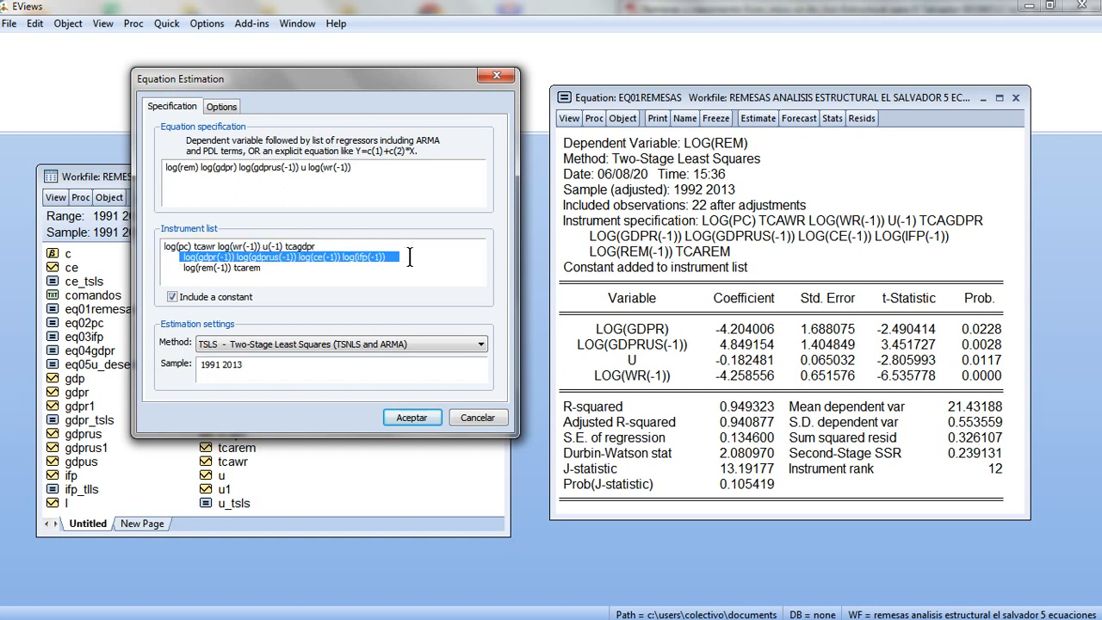
left_click(270, 272)
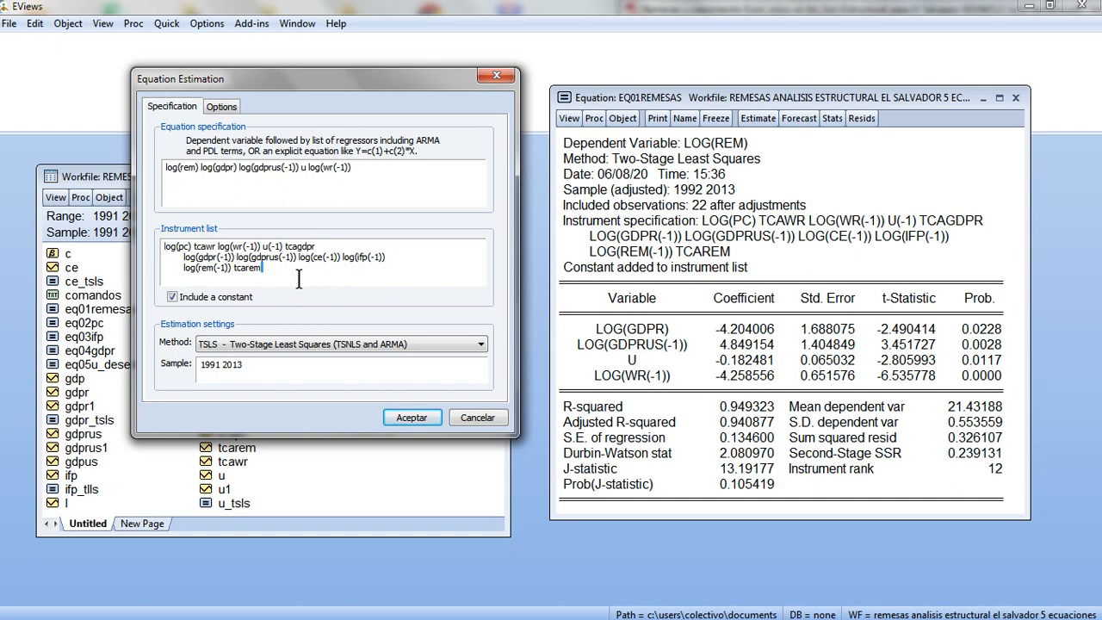
key("BackSpace")
key("BackSpace")
key("BackSpace")
key("BackSpace")
key("BackSpace")
key("BackSpace")
key("BackSpace")
left_click(408, 418)
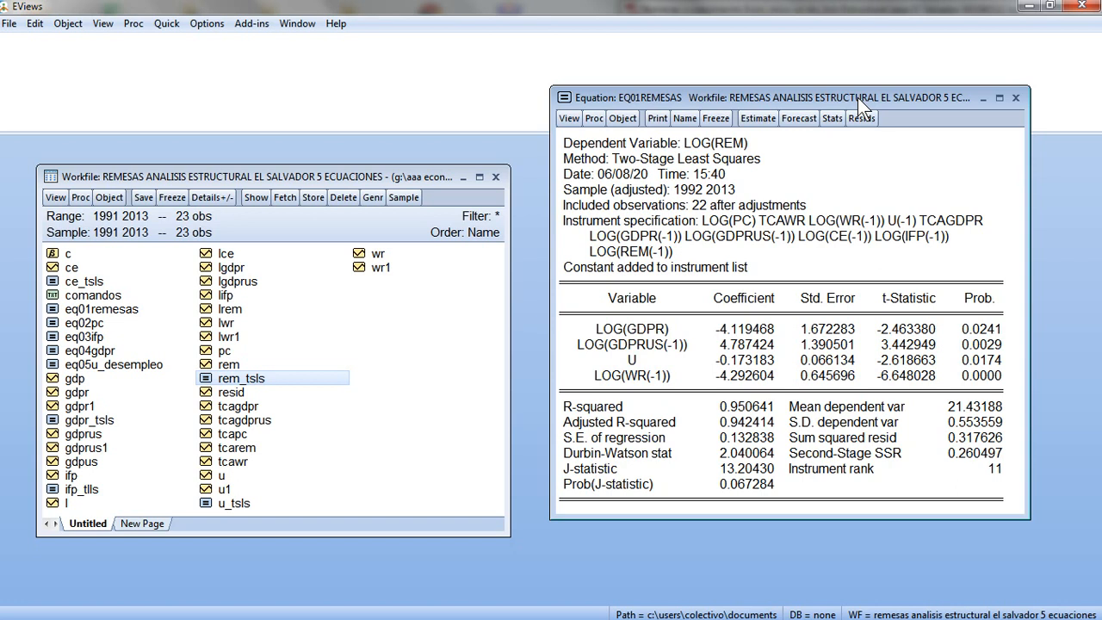
Step: Run the histogram normality test on the EQ01REMESAS residuals, then compare it with the Normalidad row of Cuadro 1 in the article PDF
left_click(570, 119)
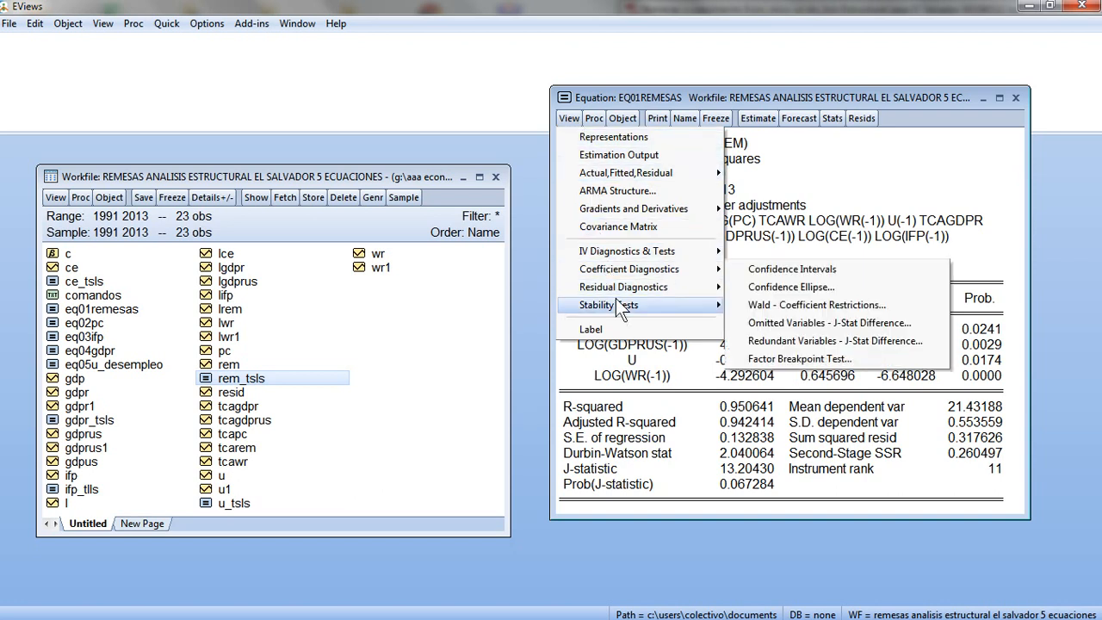
mouse_move(661, 292)
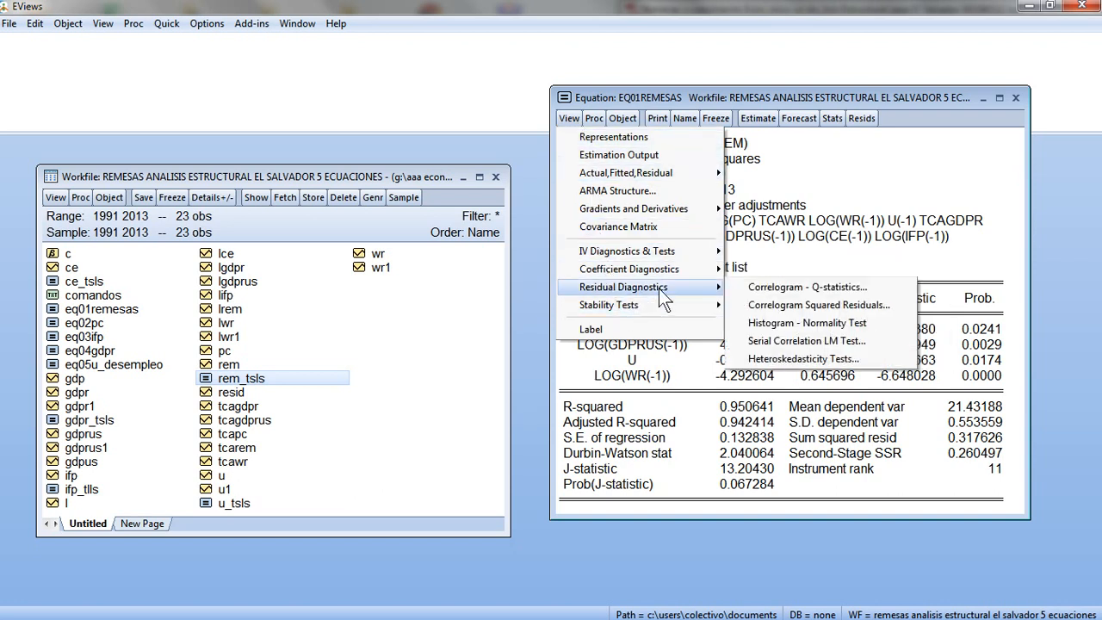
left_click(792, 323)
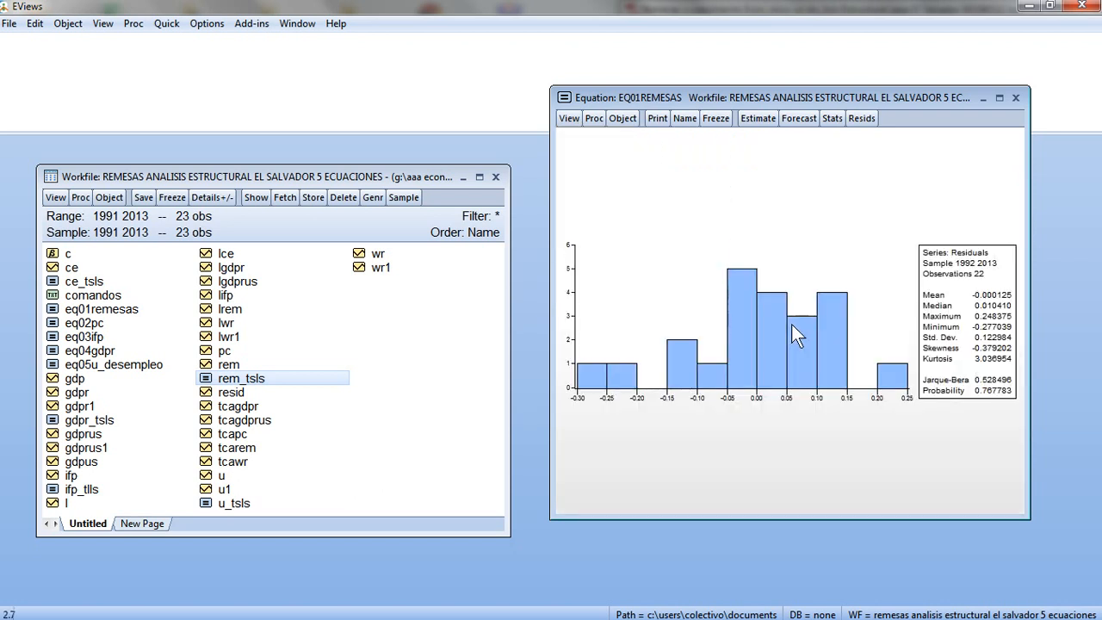
left_click(998, 102)
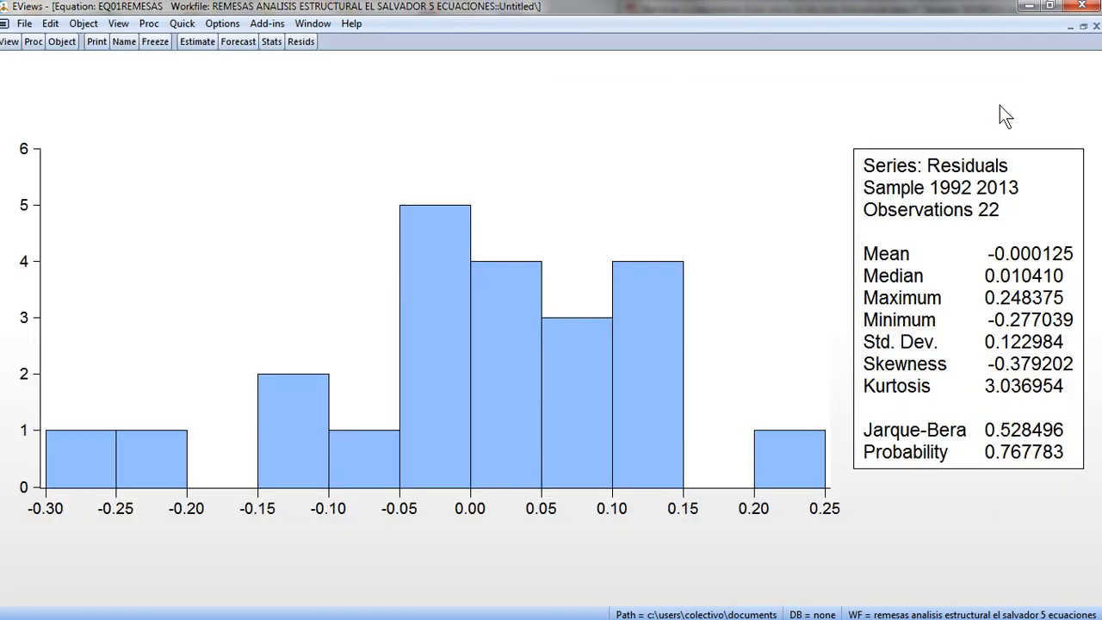
left_click(1082, 27)
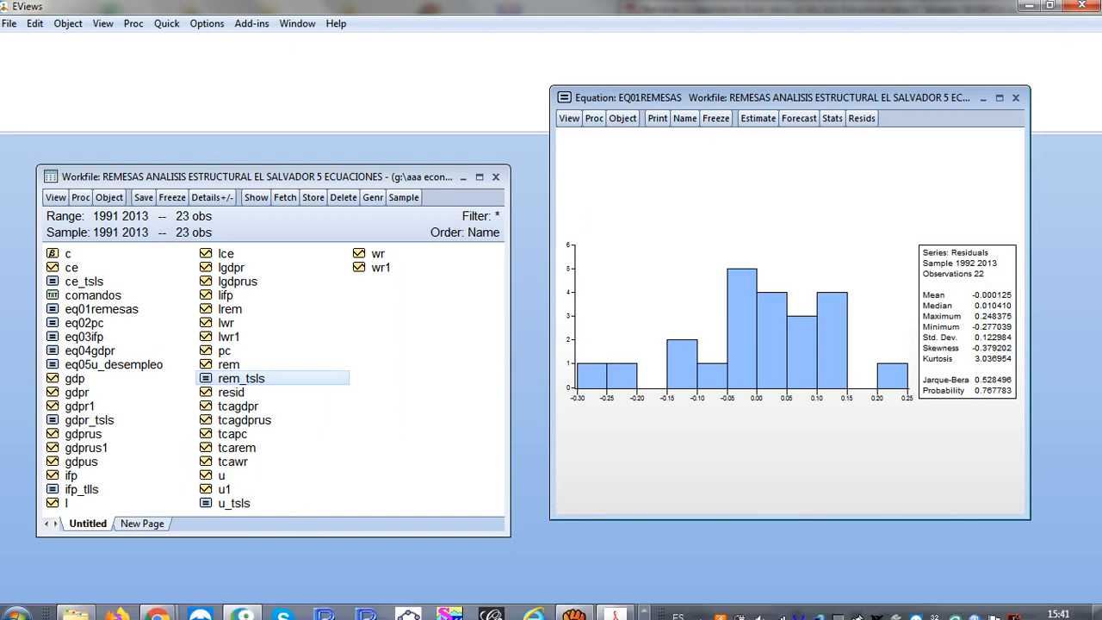
left_click(616, 613)
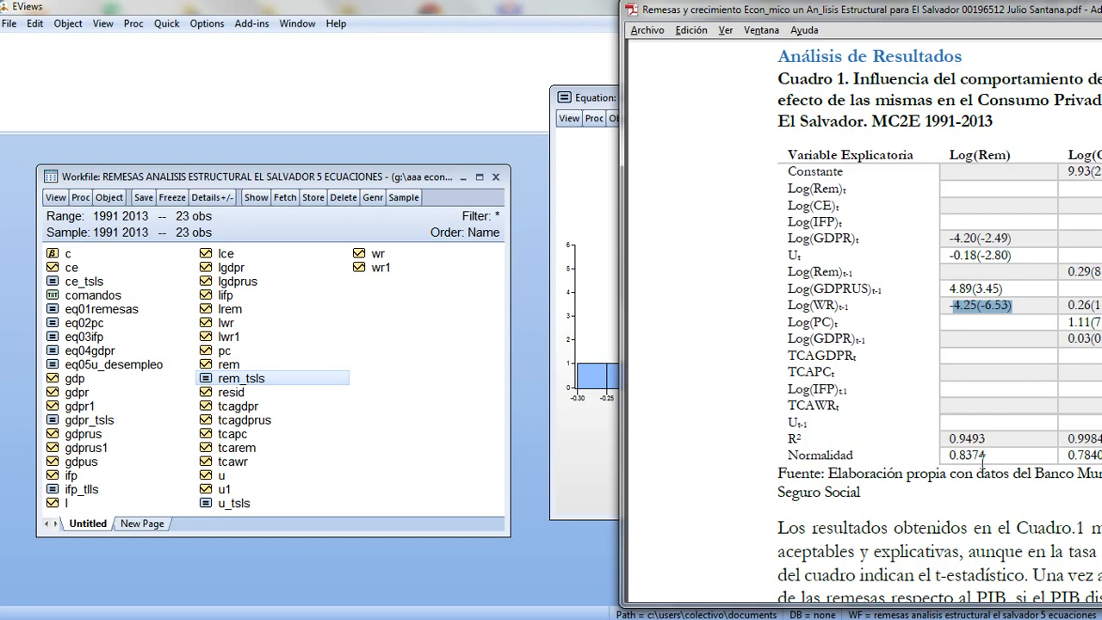
left_click_drag(913, 10, 307, 12)
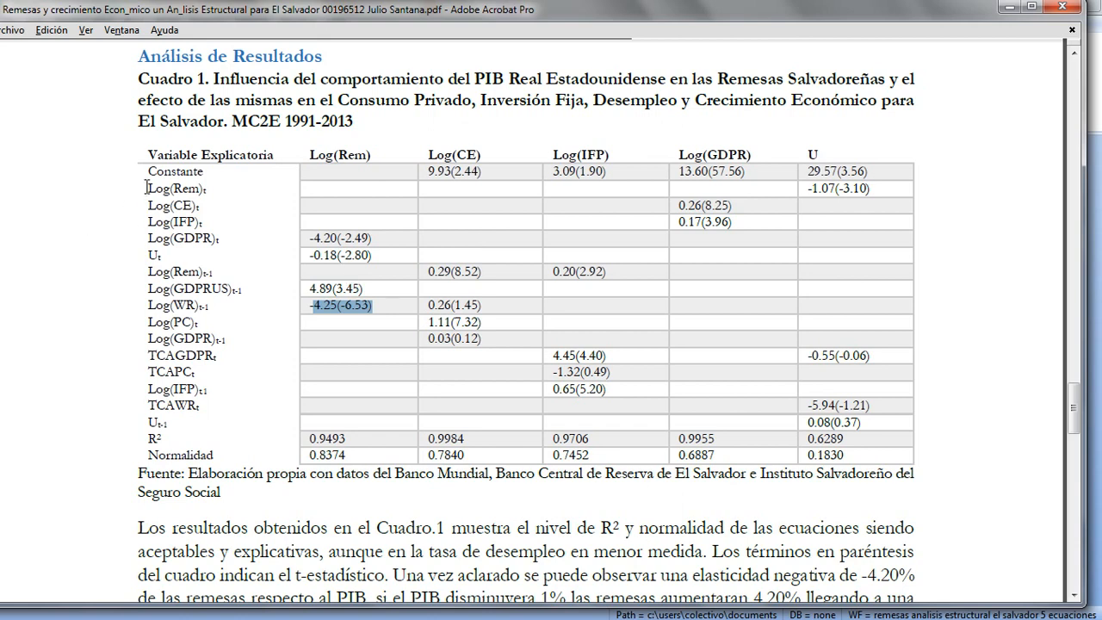
Step: Examine the rows from Log(Rem) to U in Cuadro 1 of the article PDF, then review its five structural equations
left_click_drag(148, 187, 169, 255)
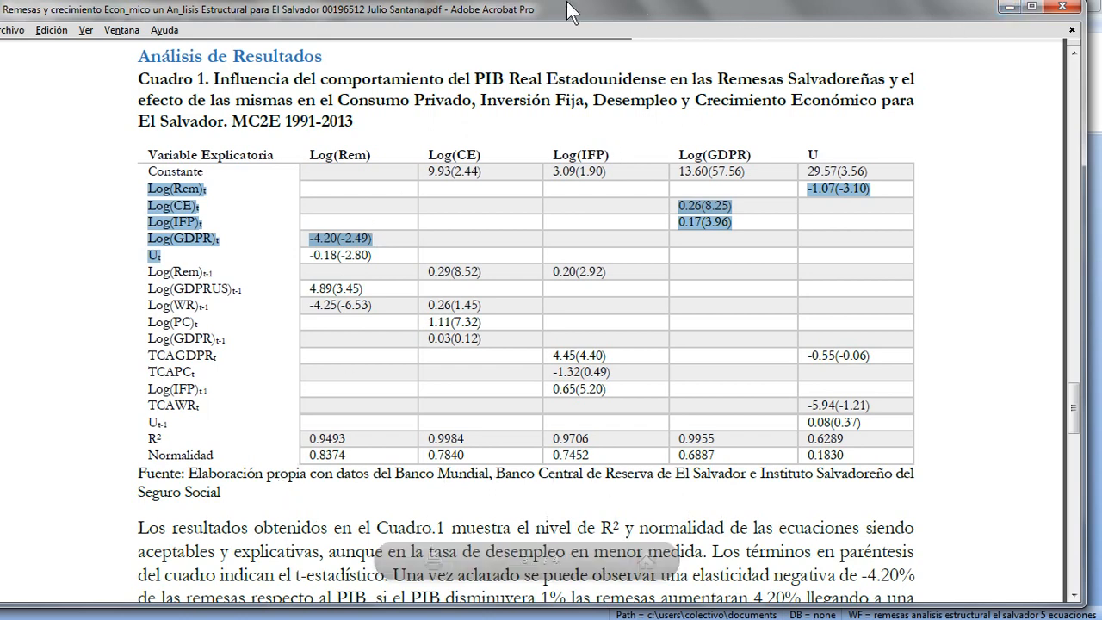
left_click_drag(511, 11, 1052, 15)
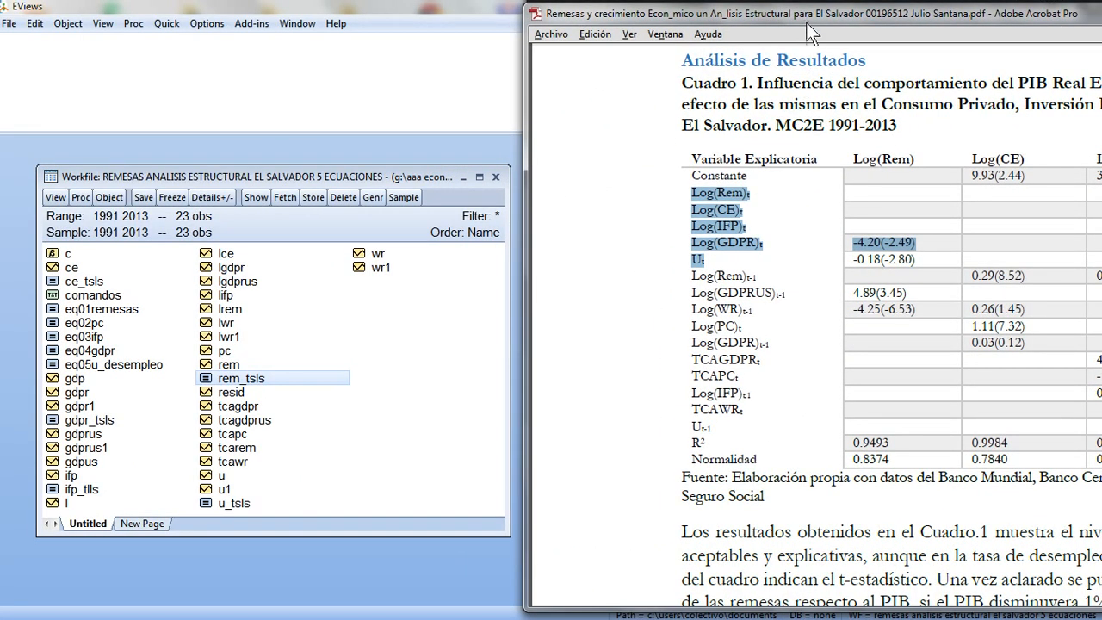
left_click_drag(804, 14, 787, 11)
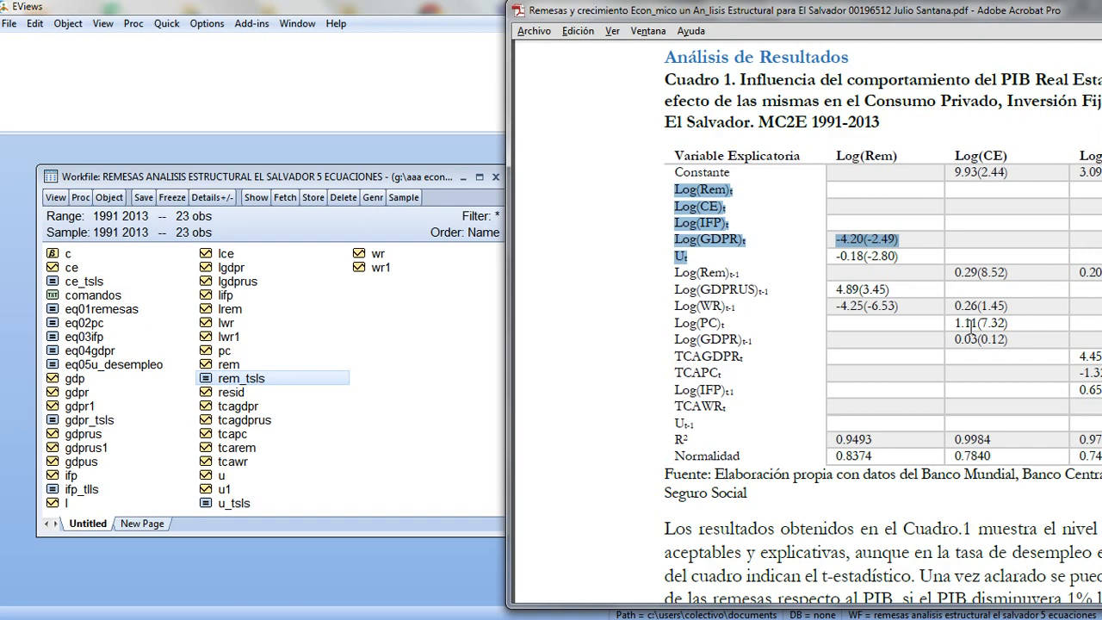
left_click_drag(807, 10, 444, 0)
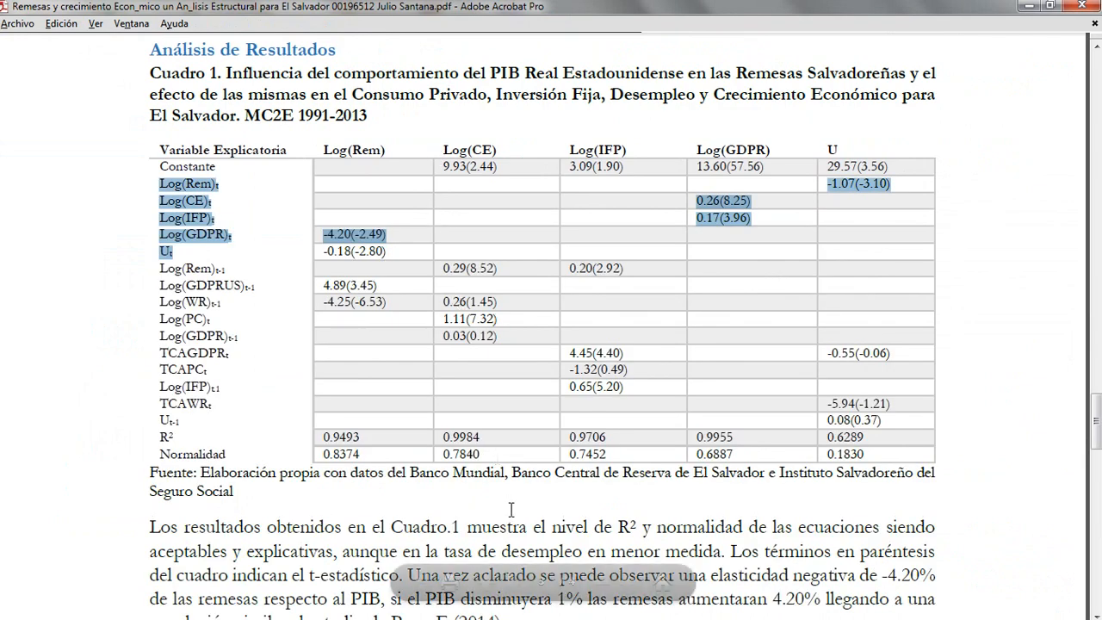
scroll(512, 509, "down", 2)
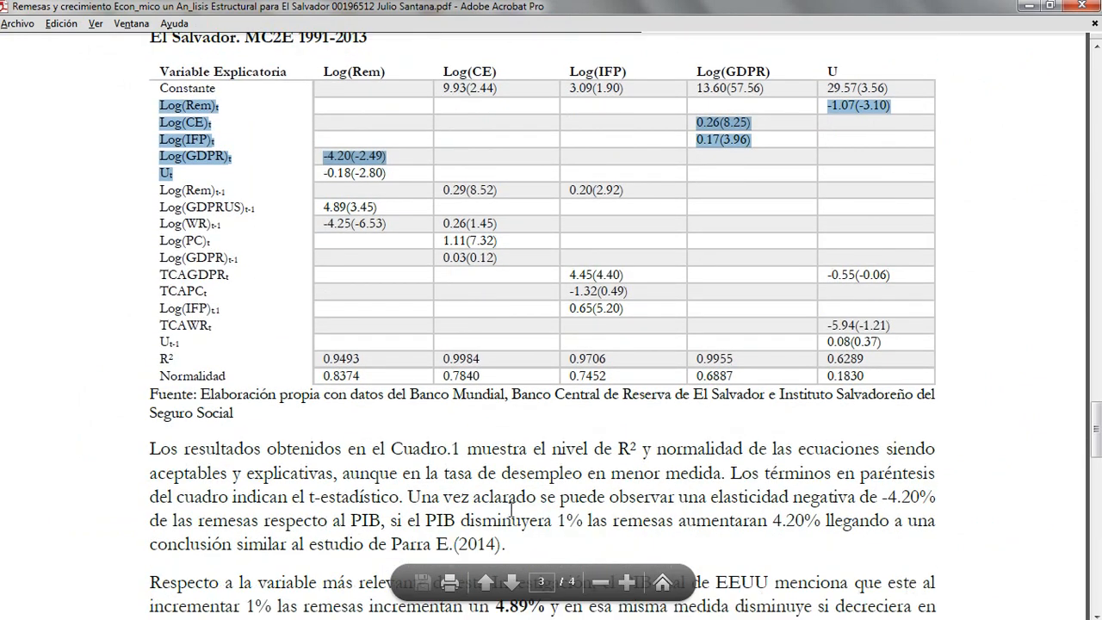
scroll(511, 508, "down", 2)
scroll(512, 509, "up", 1)
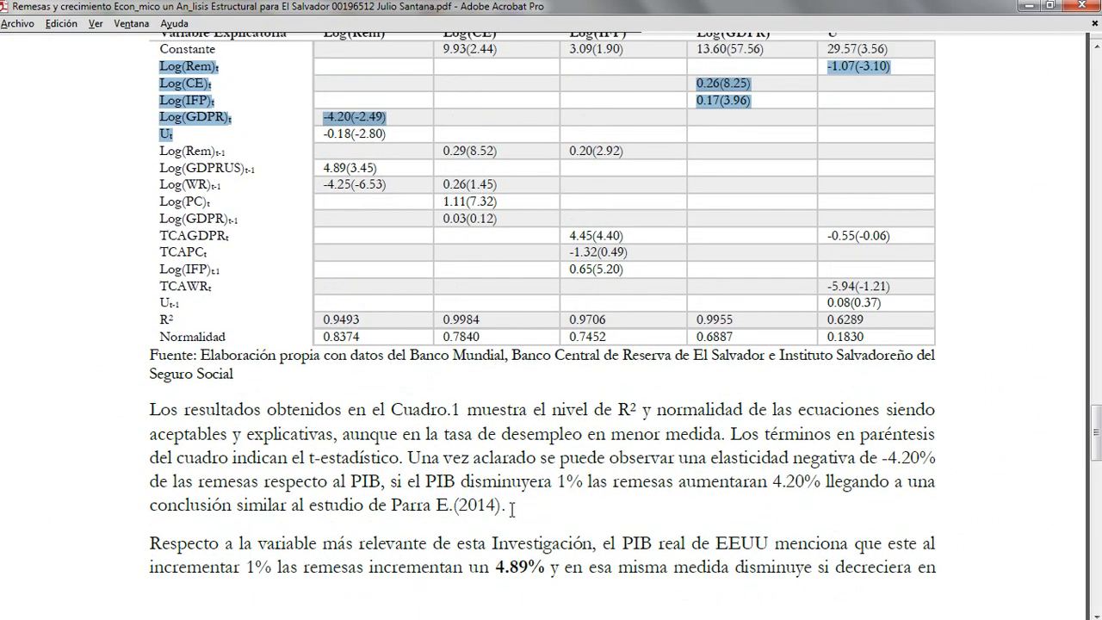
scroll(511, 509, "up", 12)
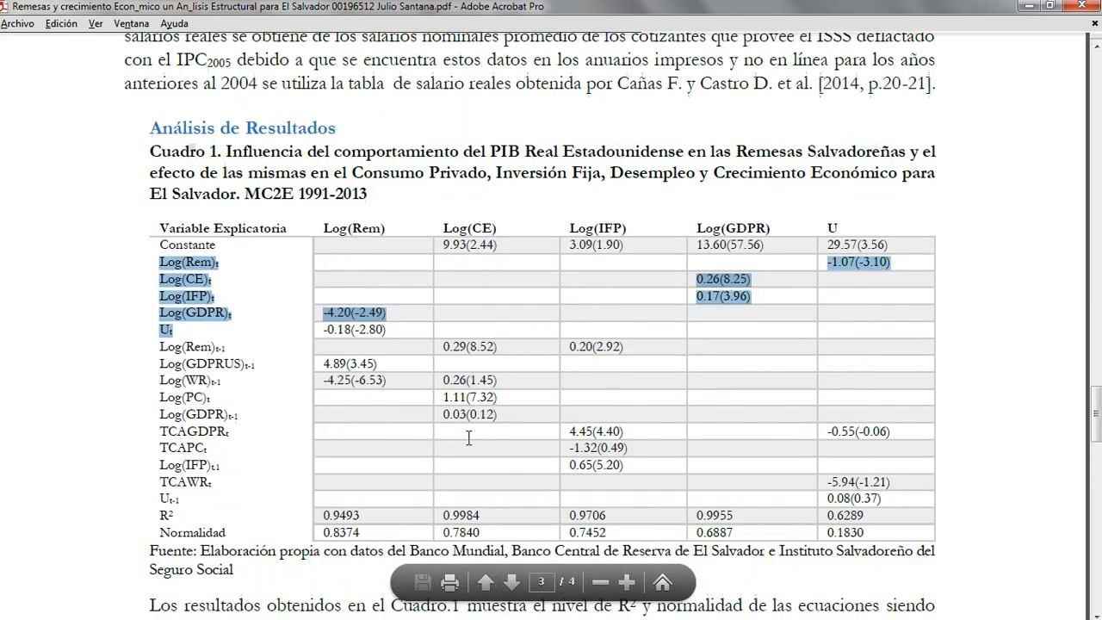
scroll(467, 437, "up", 4)
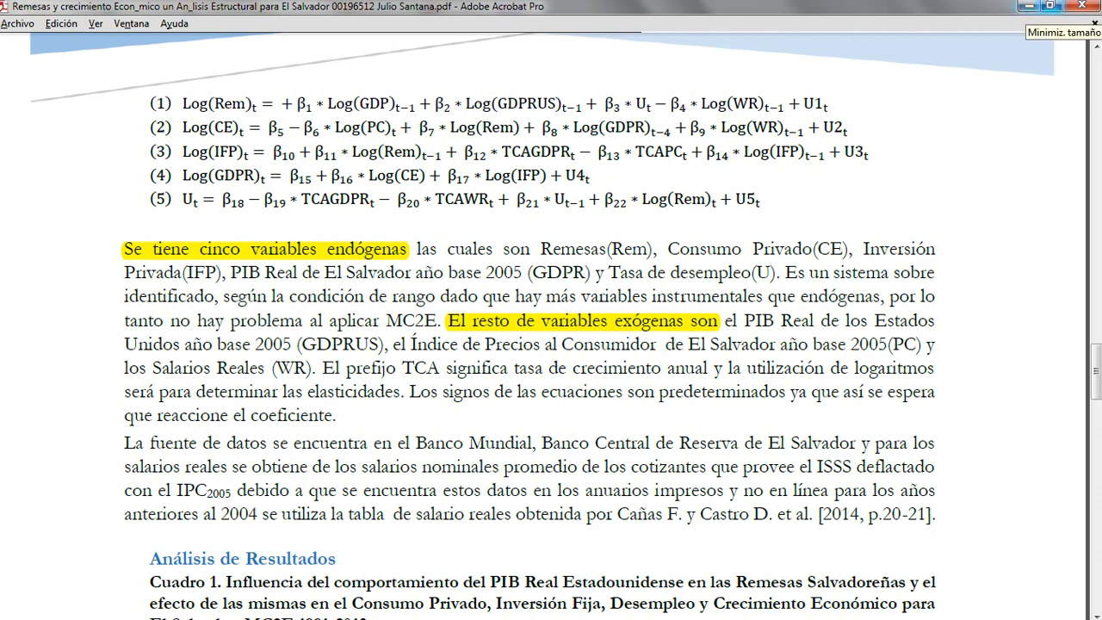
Step: Place the PDF beside the EViews workfile and examine the Log(GDPR)t-1 and Log(Rem)t-1 coefficients in Cuadro 1's Log(CE) column
left_click(1051, 7)
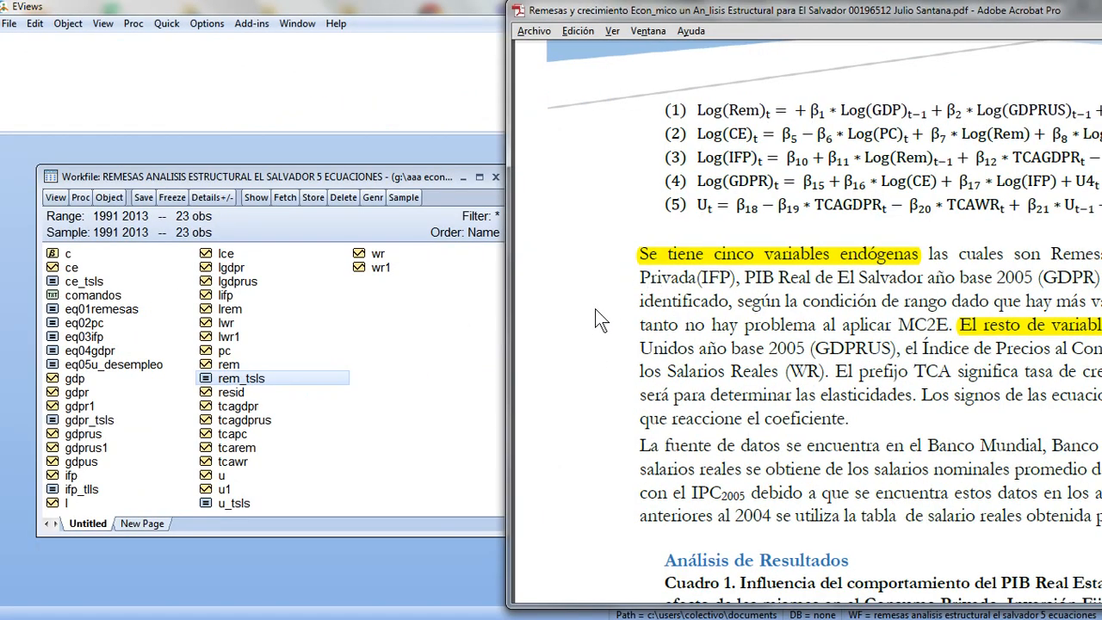
scroll(602, 314, "down", 10)
scroll(636, 330, "up", 3)
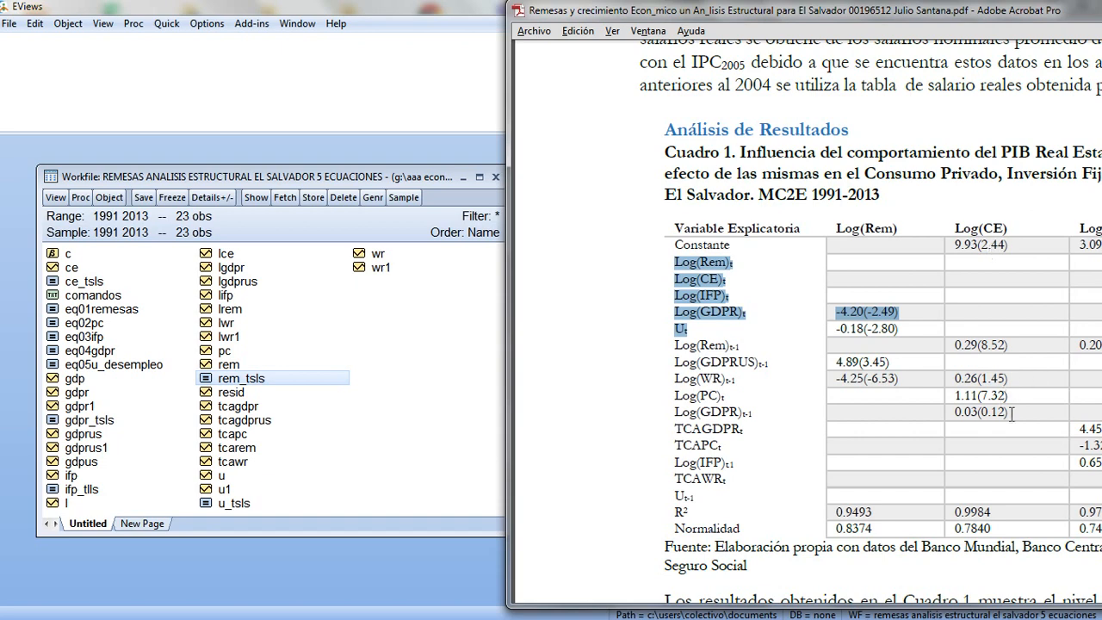
left_click_drag(1017, 414, 954, 412)
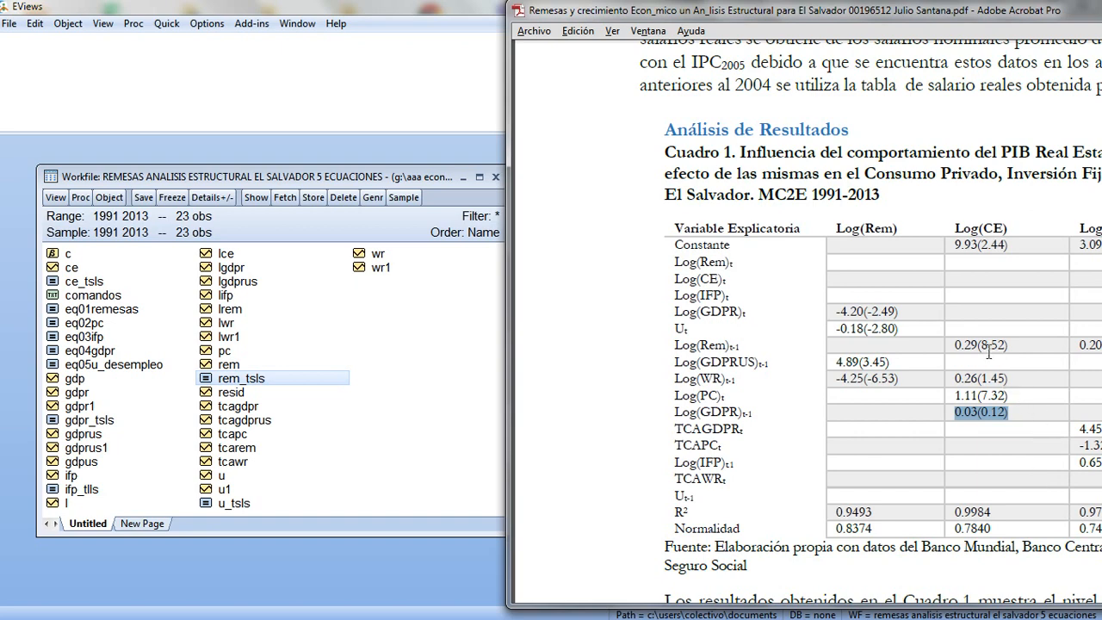
left_click_drag(990, 346, 948, 344)
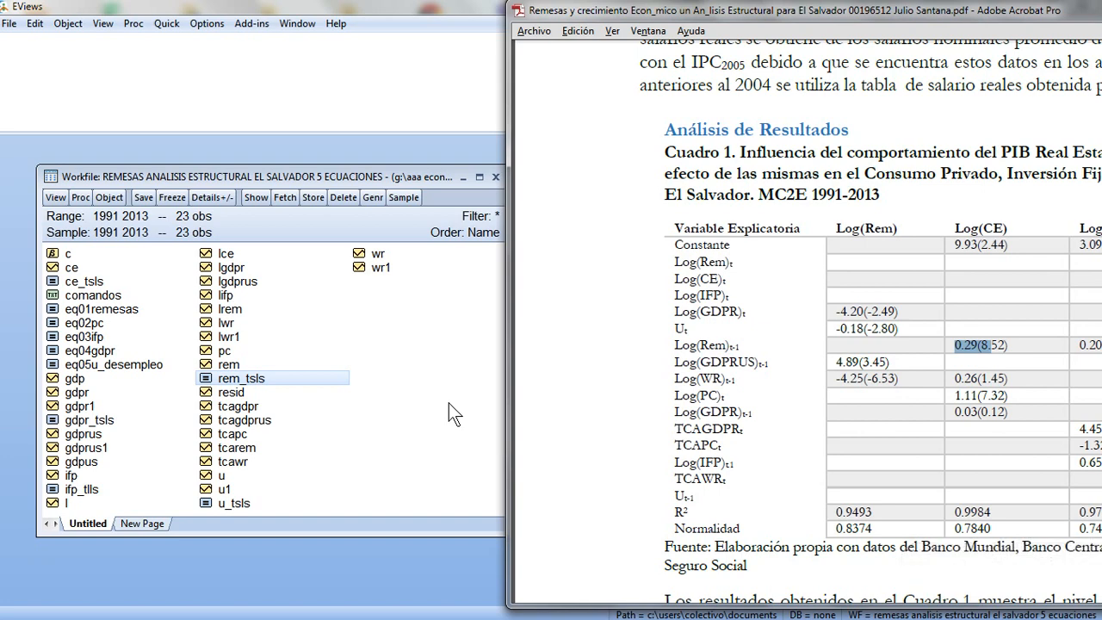
Step: Rename the equation eq02pc as eq02_CE, then open it and move its window clear of the EQ01REMESAS histogram
left_click(96, 327)
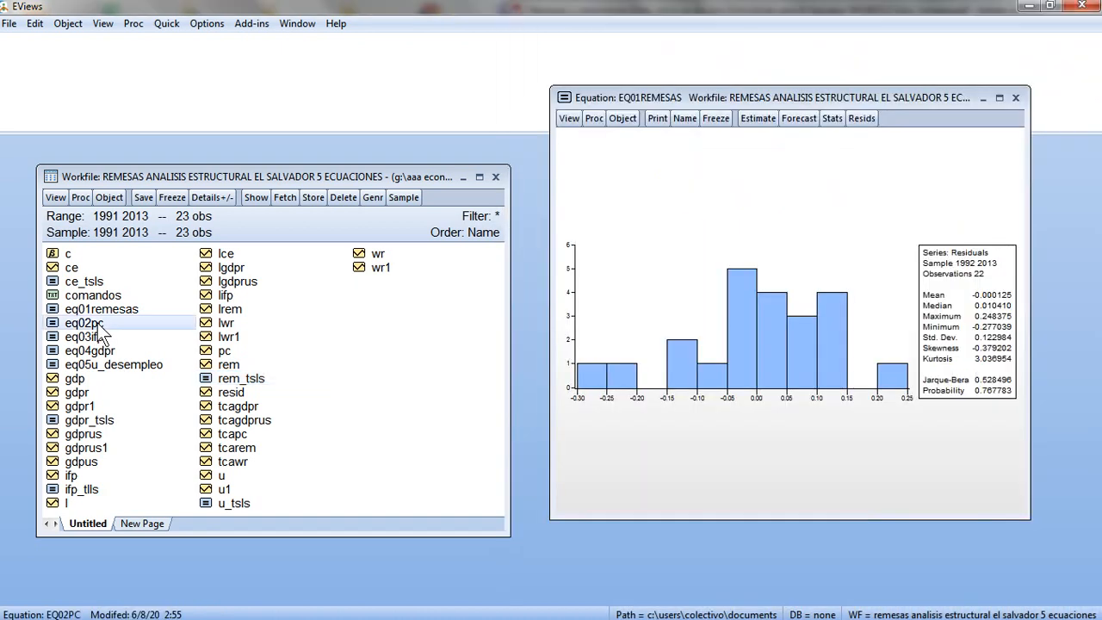
right_click(99, 331)
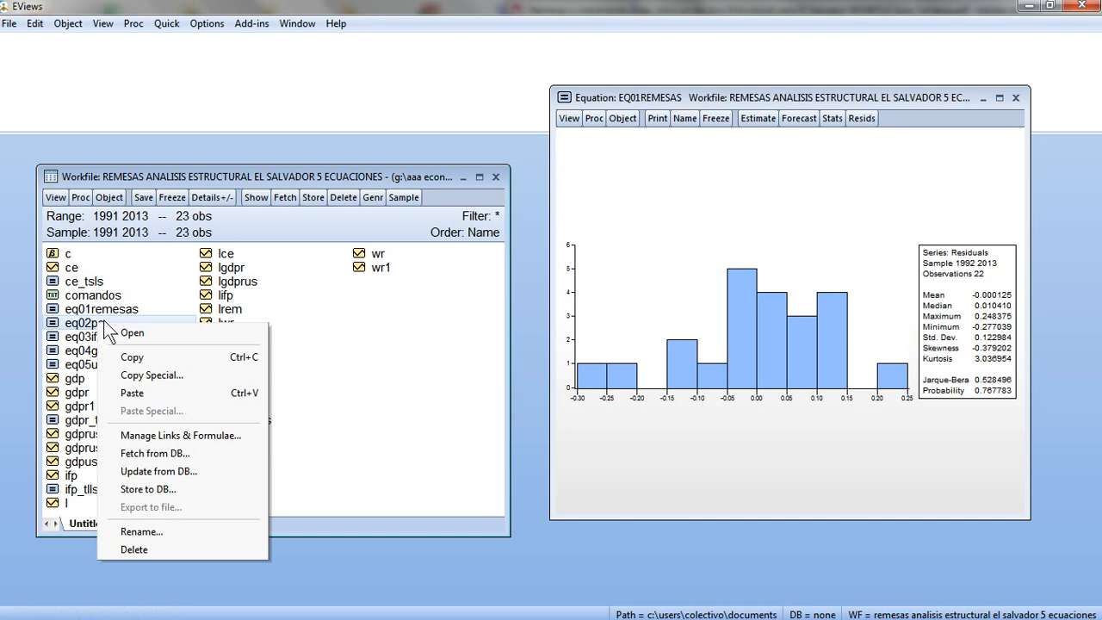
left_click(144, 531)
left_click(468, 282)
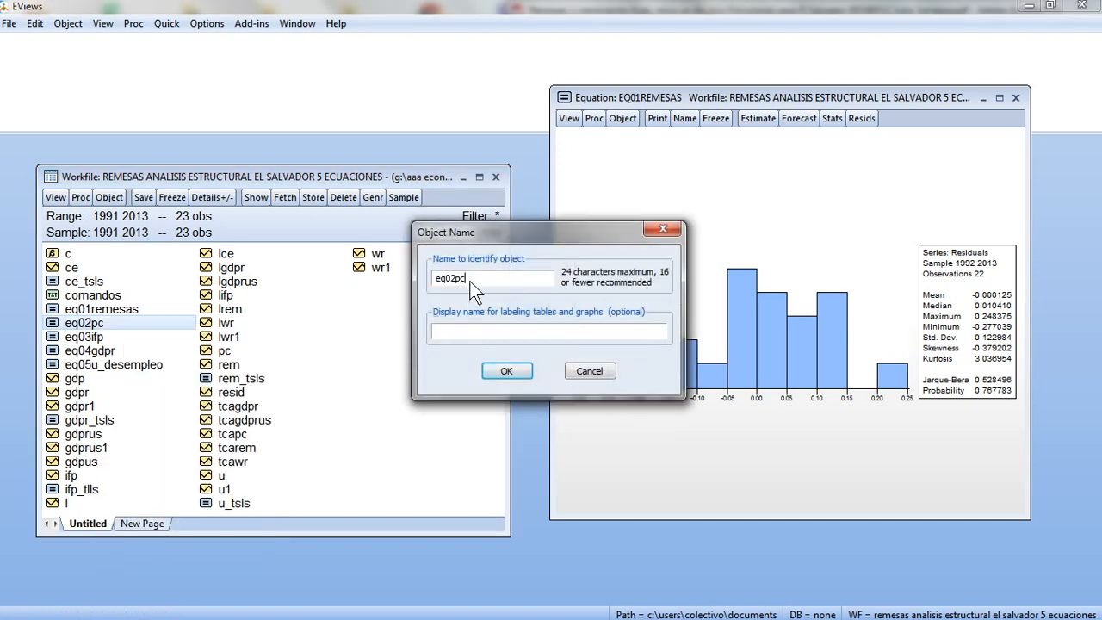
key("BackSpace")
key("BackSpace")
type("_CE")
left_click(504, 370)
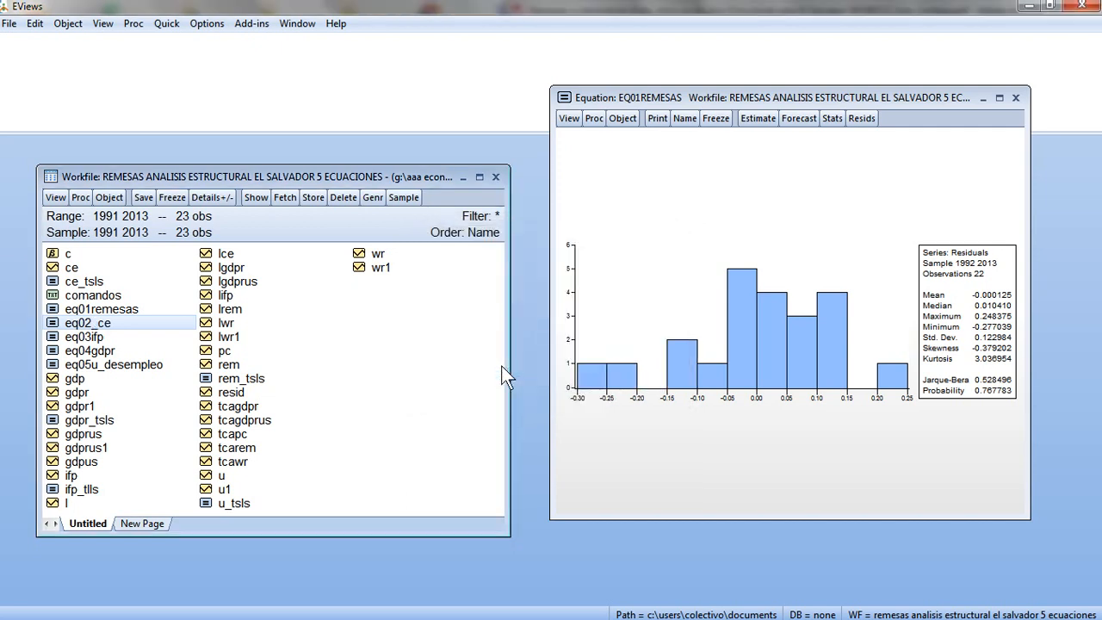
double_click(120, 323)
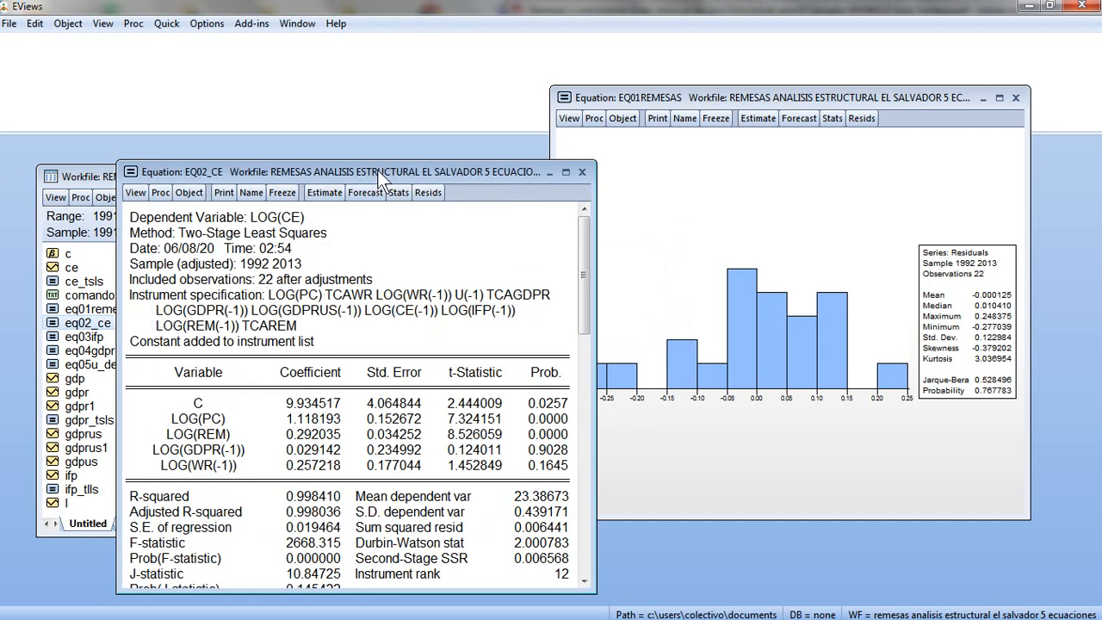
left_click_drag(376, 170, 293, 56)
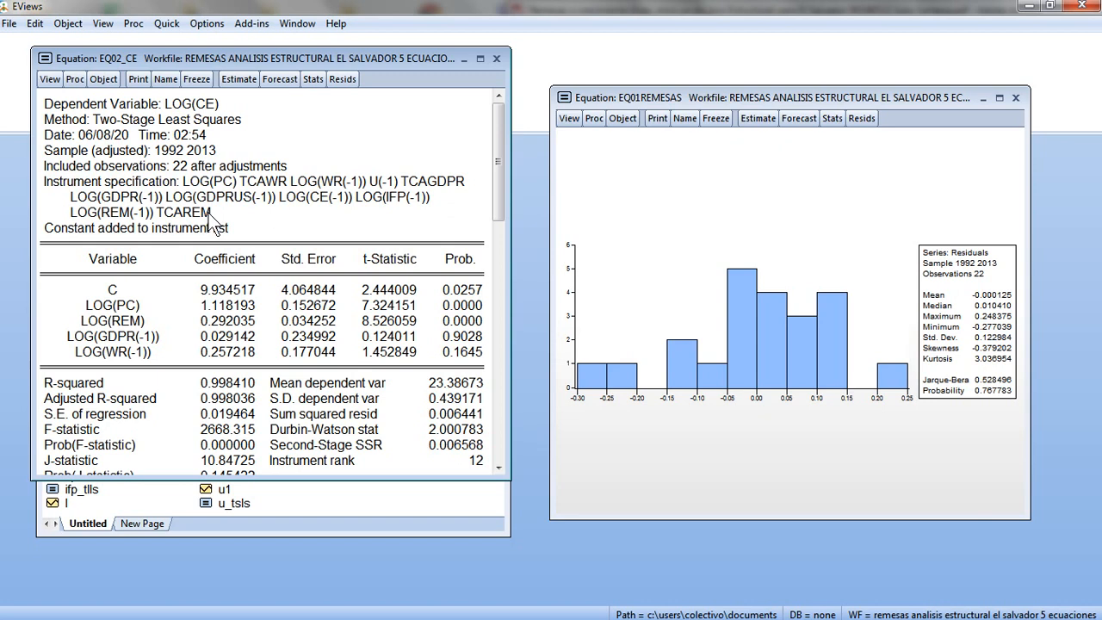
left_click(241, 80)
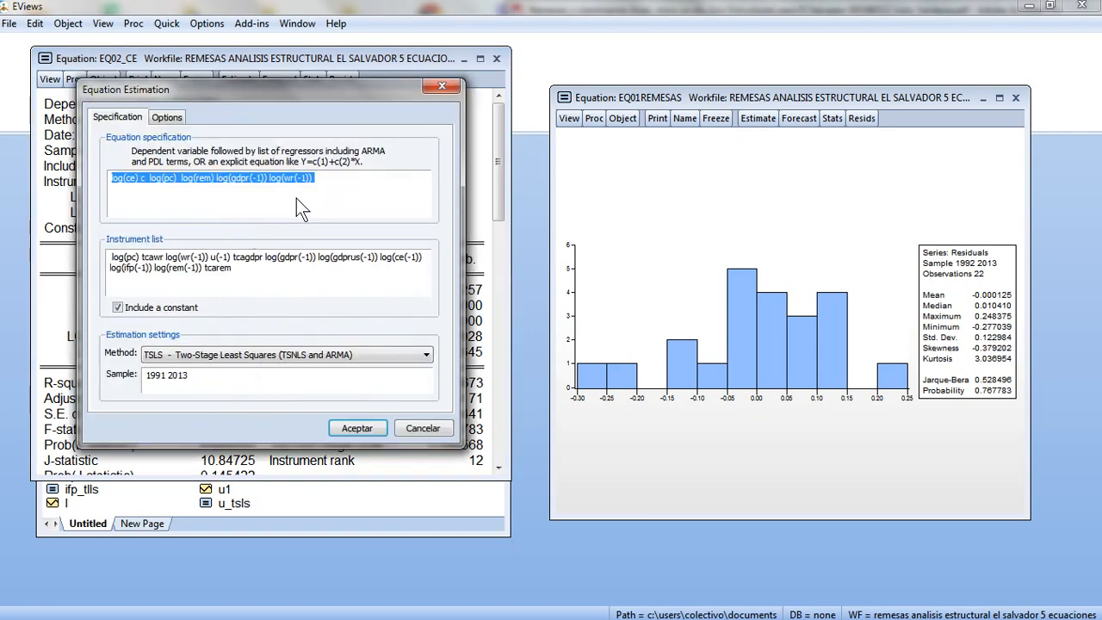
left_click(236, 272)
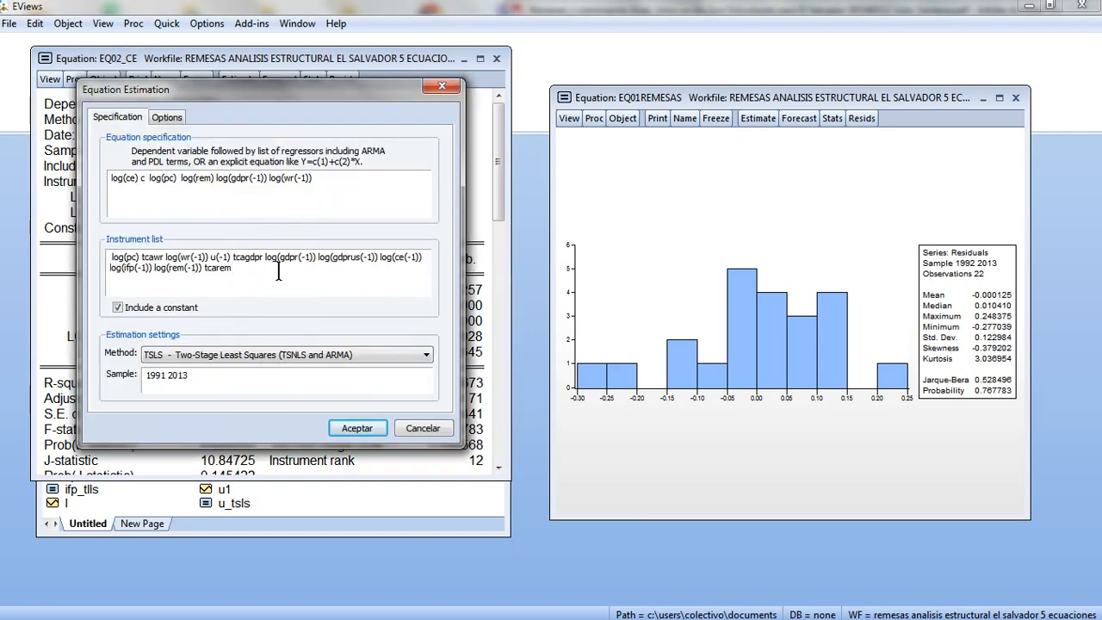
key("BackSpace")
key("BackSpace")
key("BackSpace")
key("BackSpace")
key("BackSpace")
key("BackSpace")
key("BackSpace")
left_click(423, 432)
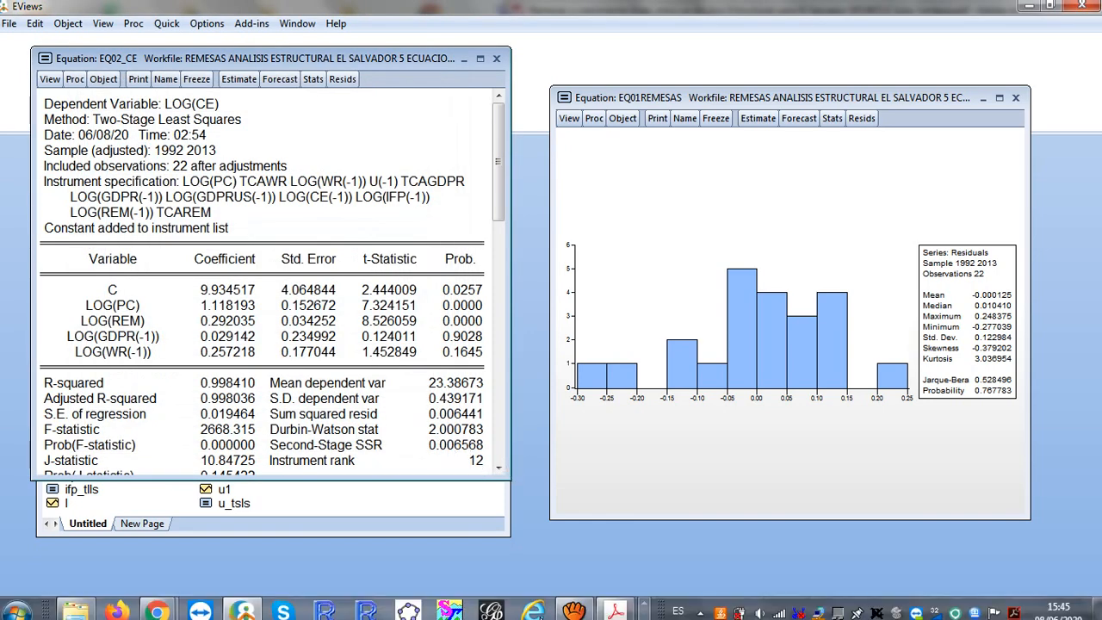
Step: Compare the EQ02_CE coefficients, including LOG(GDPR(-1)), with the Log(CE) column of Cuadro 1 in the article PDF
left_click(615, 610)
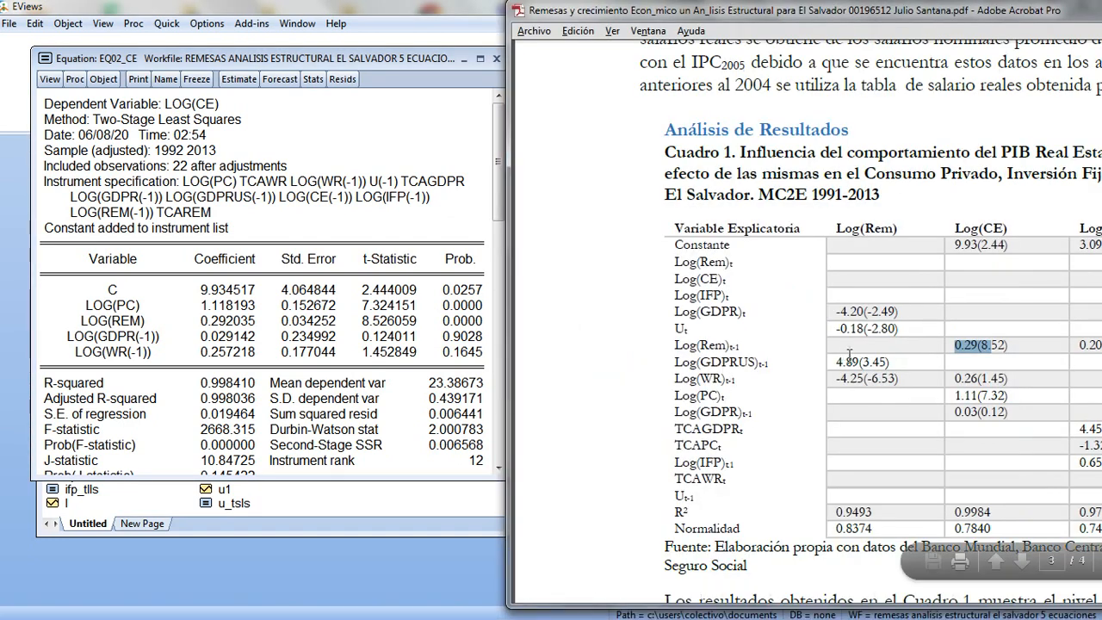
left_click(226, 337)
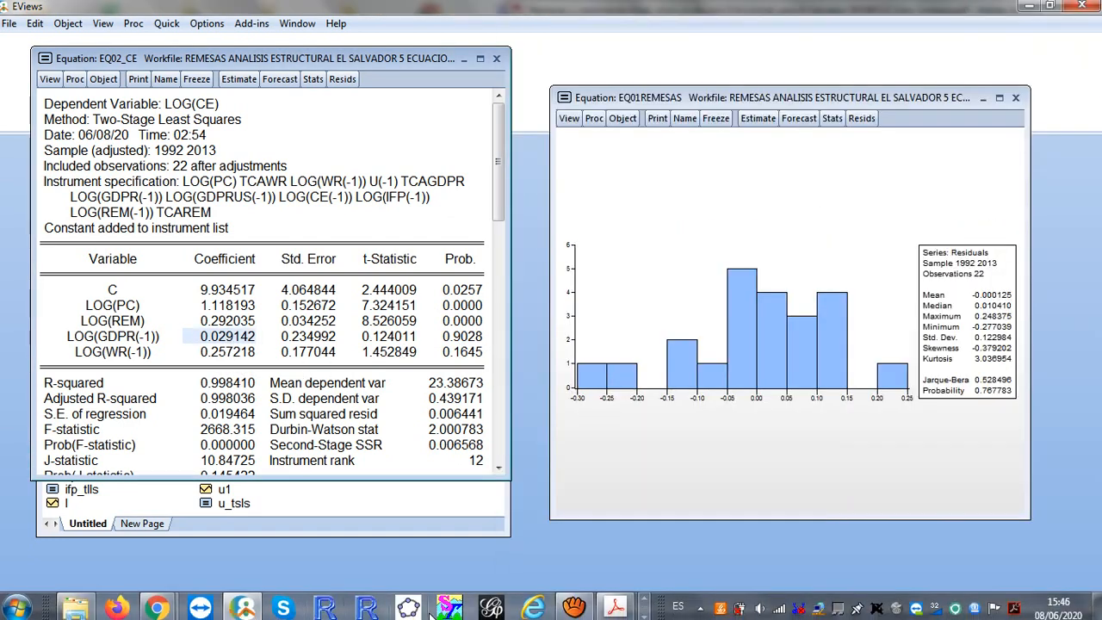
left_click(614, 609)
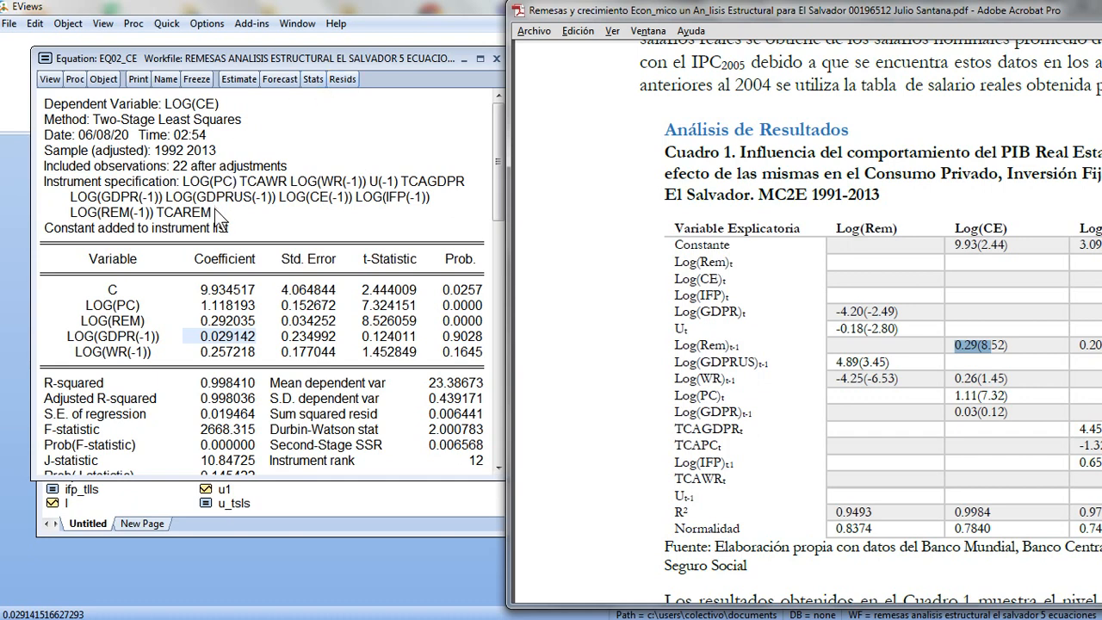
Step: Remove tcarem from the end of the EQ02_CE instrument list and re-estimate the equation by two-stage least squares
left_click(245, 79)
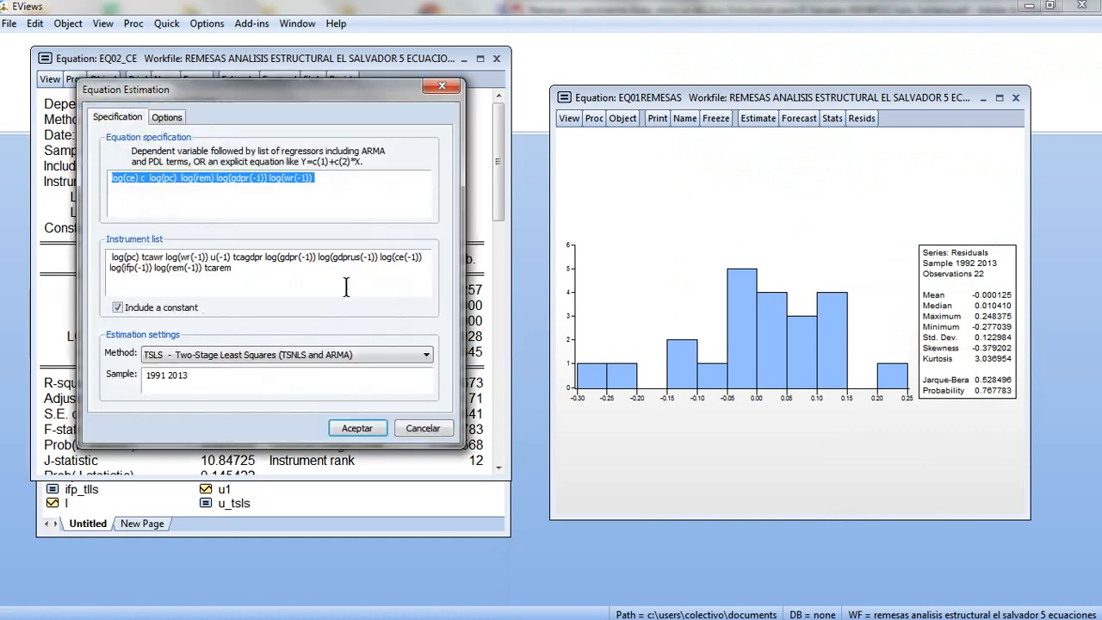
left_click(234, 269)
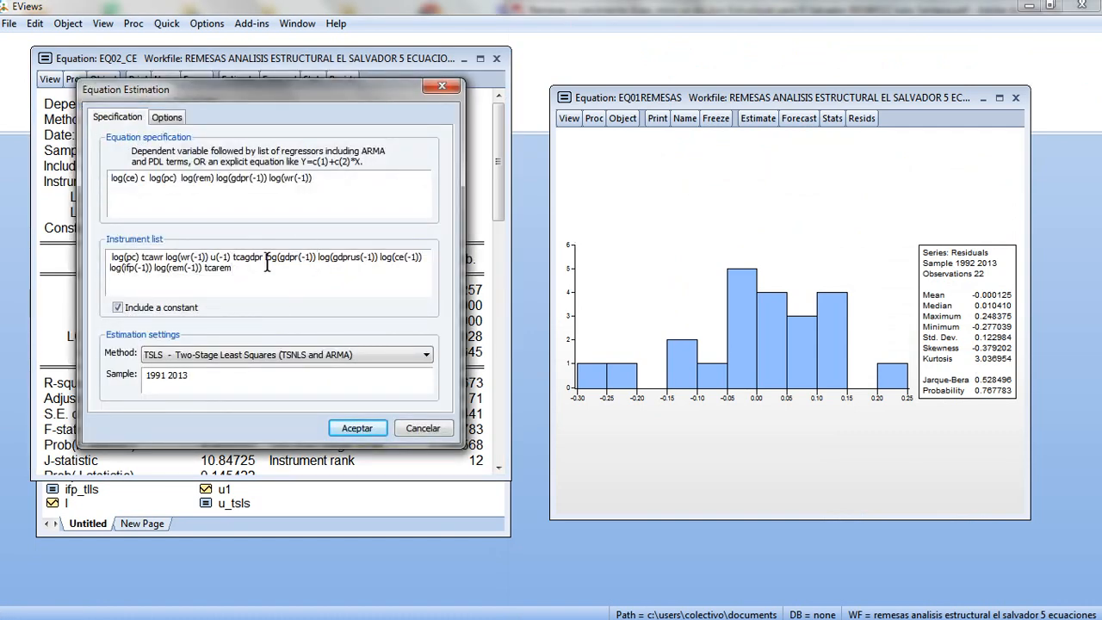
key("BackSpace")
key("BackSpace")
key("BackSpace")
key("BackSpace")
key("BackSpace")
key("BackSpace")
key("BackSpace")
left_click_drag(247, 95, 412, 84)
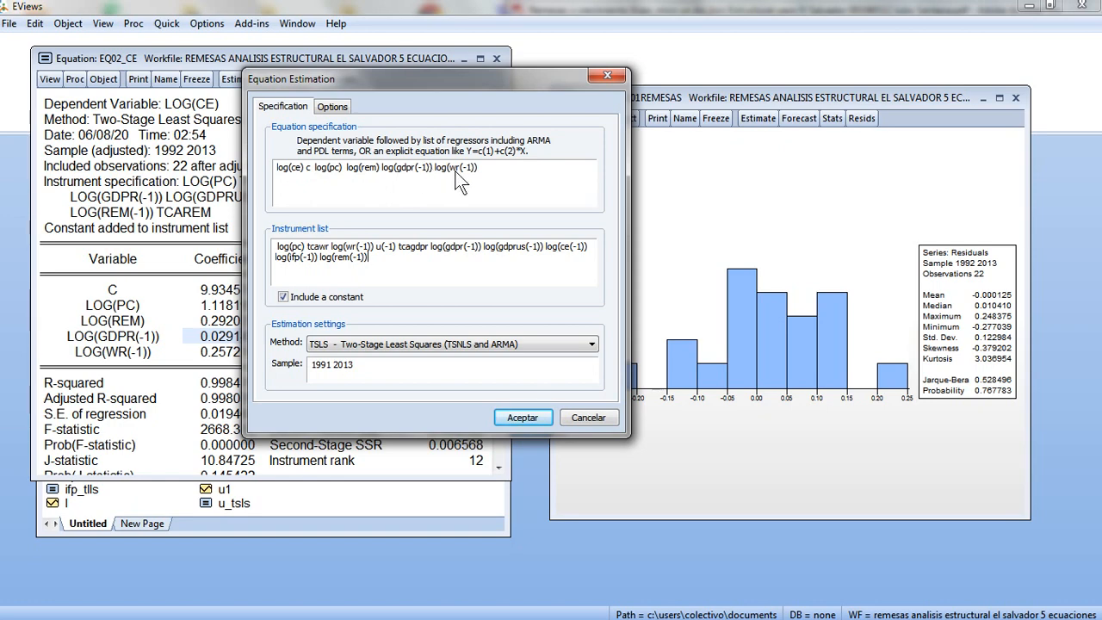
left_click(527, 420)
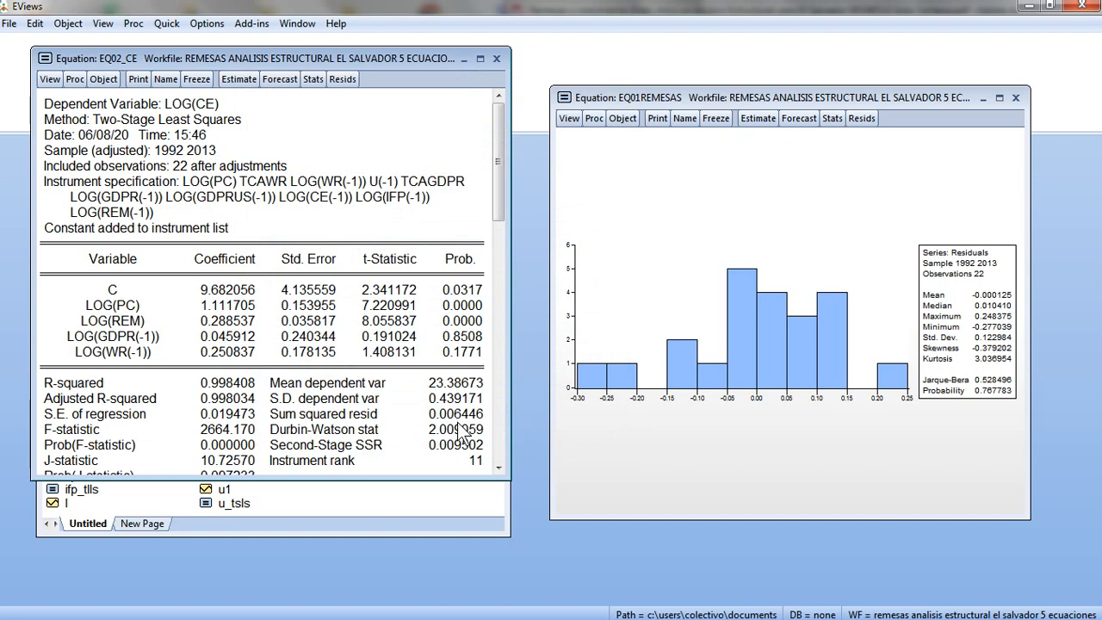
Step: Compare the re-estimated EQ02_CE coefficients and t-statistics with Cuadro 1's Log(CE) column, checking the Log(WR)t-1 t-statistic
mouse_move(578, 617)
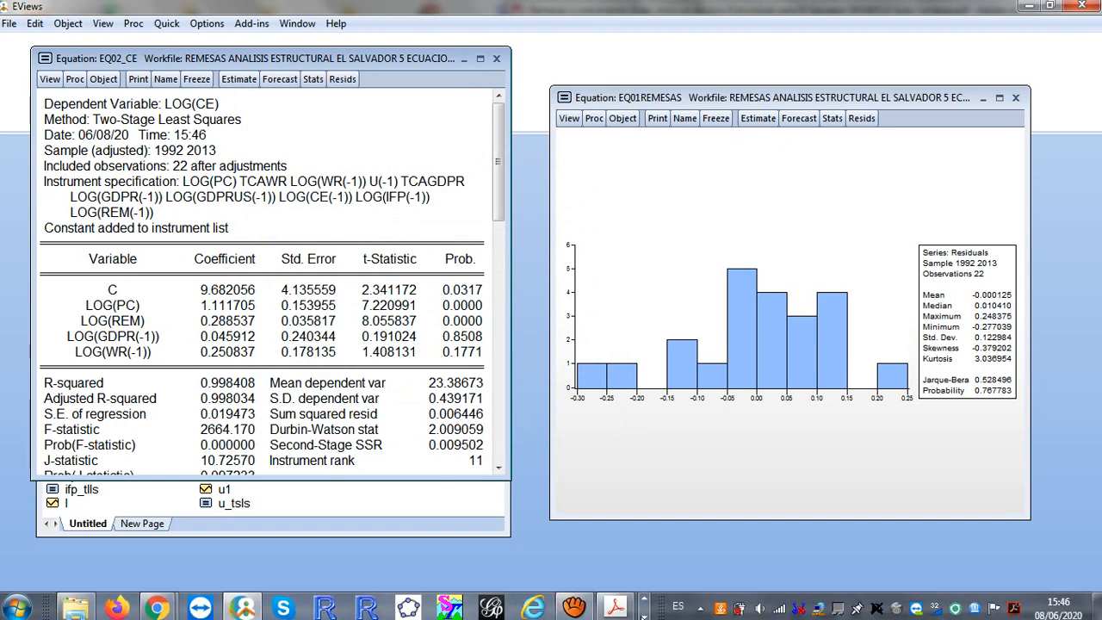
mouse_move(624, 611)
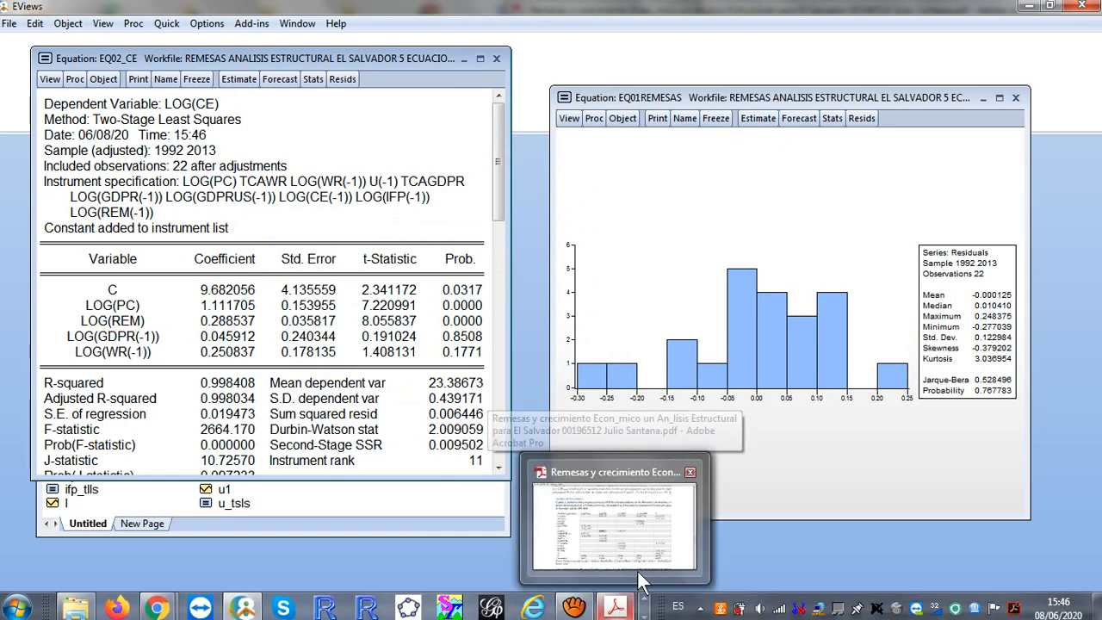
left_click(640, 552)
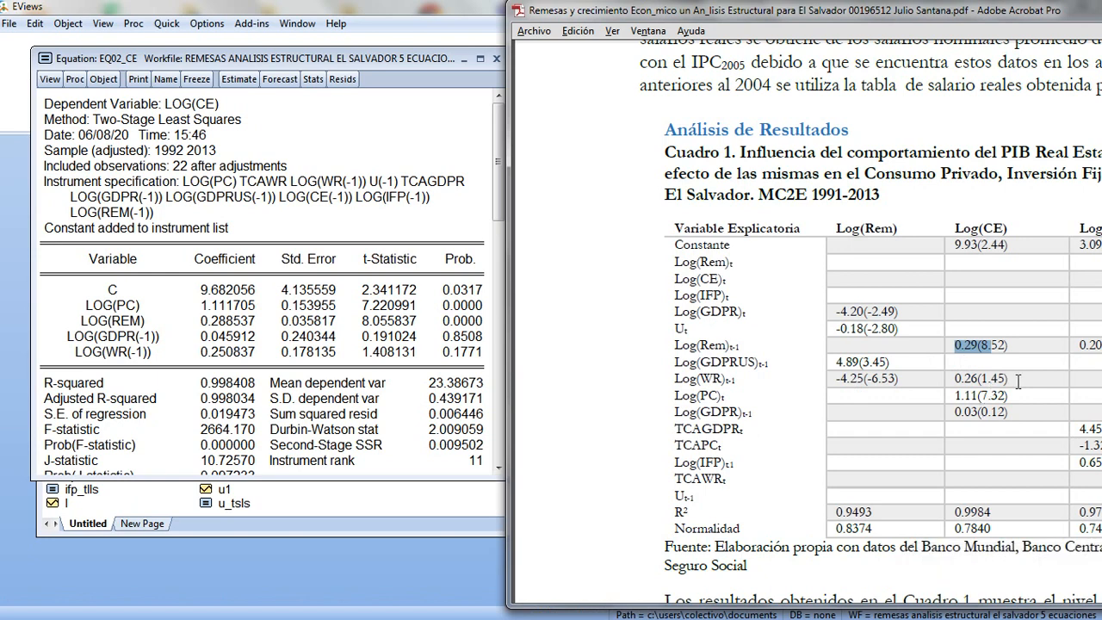
left_click_drag(1018, 381, 978, 381)
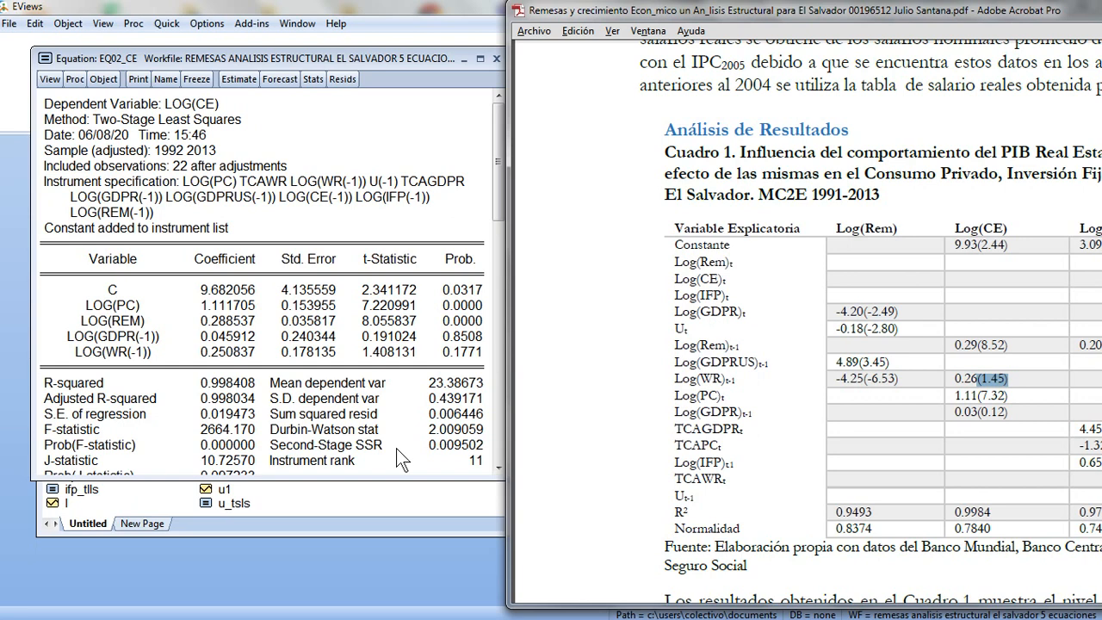
Step: Run the histogram normality test on the EQ02_CE residuals
left_click(51, 79)
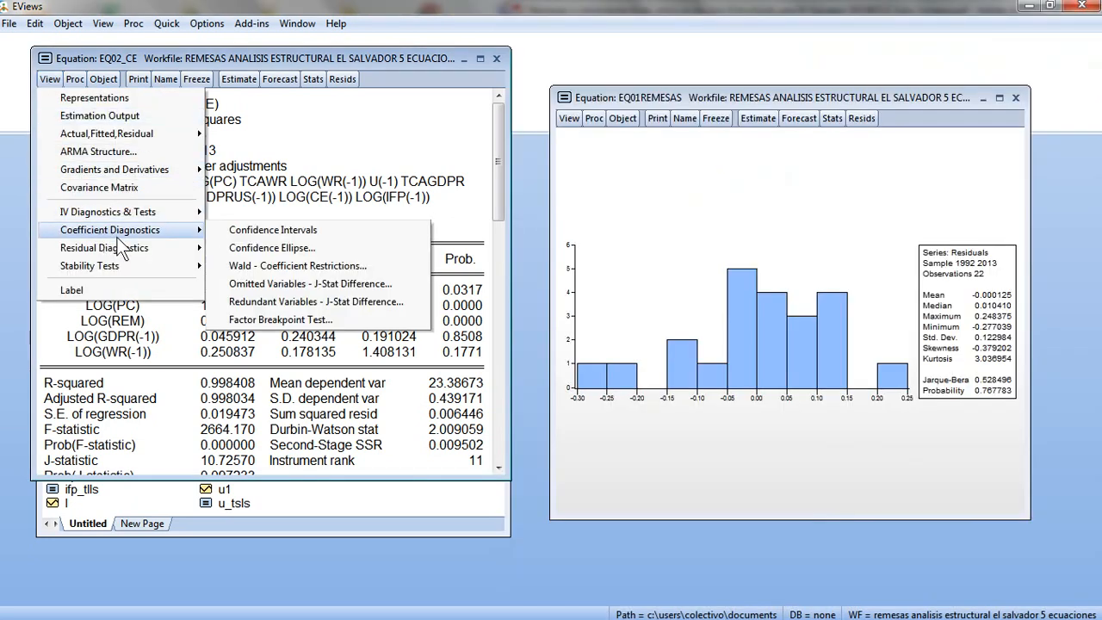
mouse_move(172, 249)
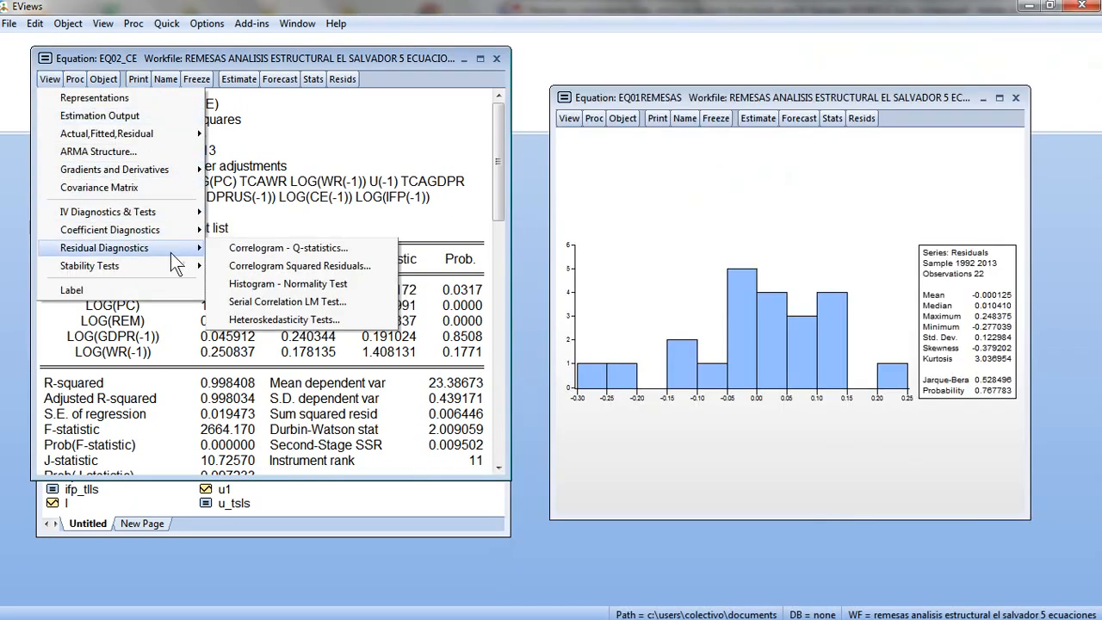
left_click(287, 291)
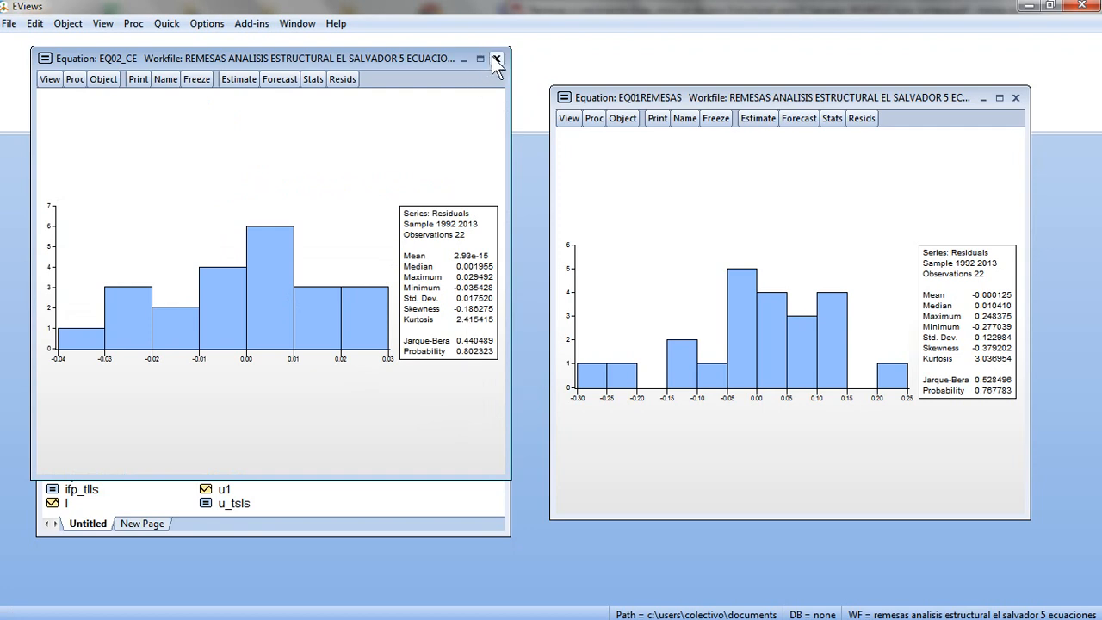
Step: Re-estimate EQ02_CE by two-stage least squares with its current specification to restore the regression output, and close the equation
left_click(255, 76)
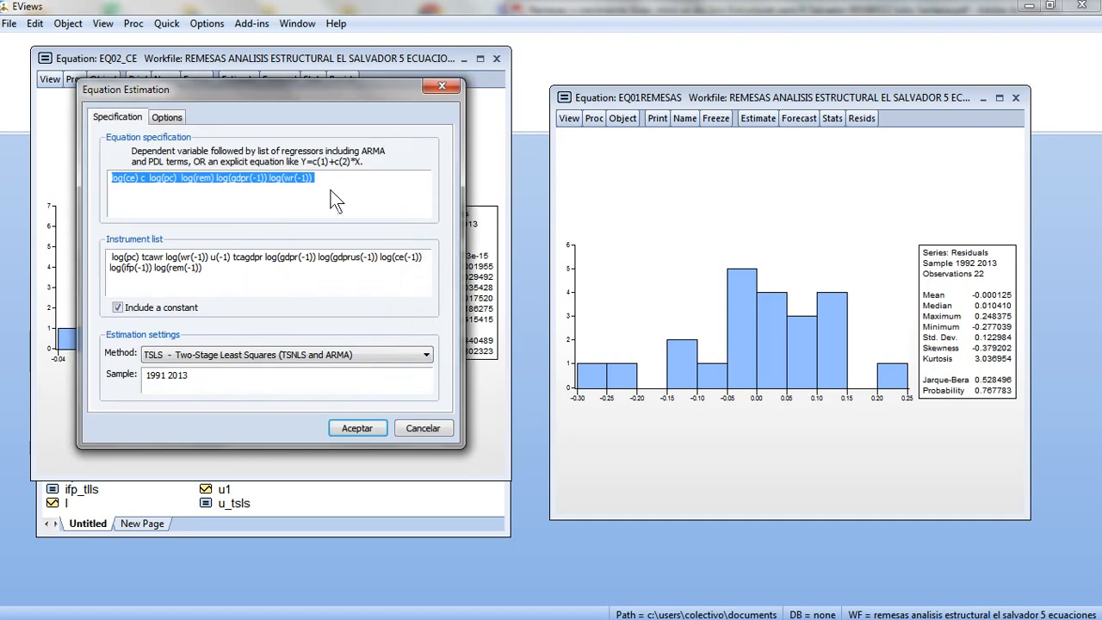
left_click(354, 427)
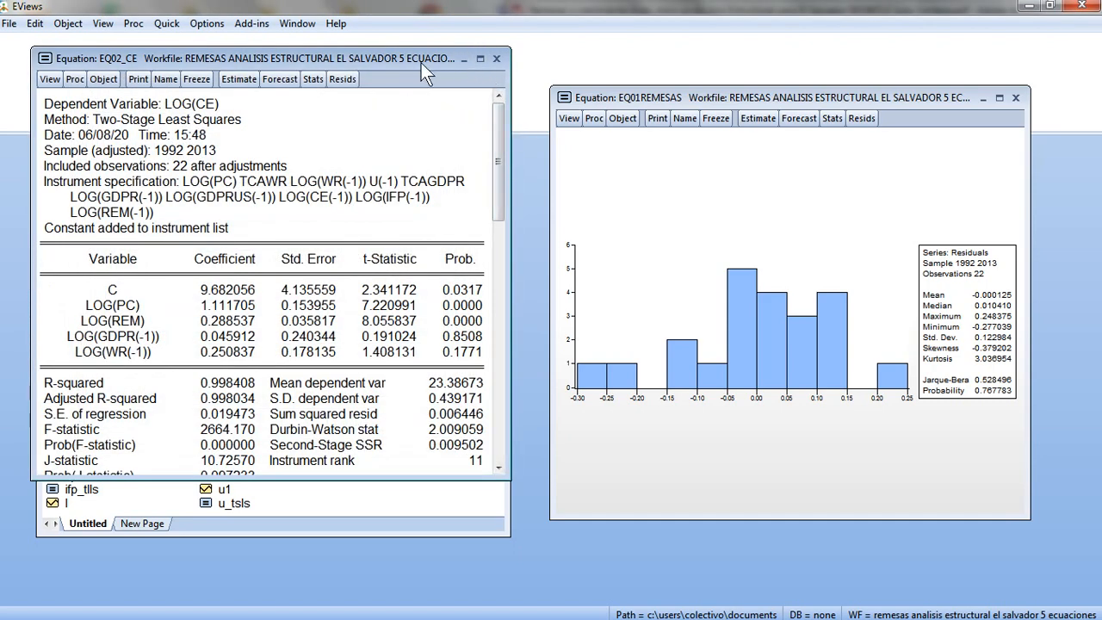
left_click(496, 59)
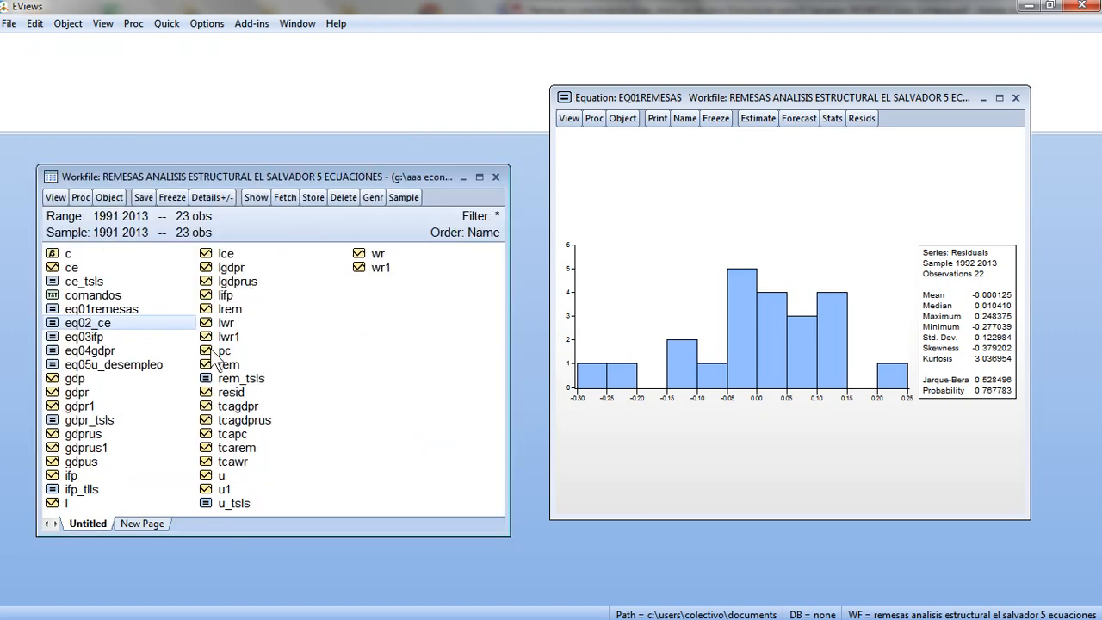
Step: Open eq03ifp, remove tcarem from the end of its instrument list, and re-estimate it by two-stage least squares
double_click(96, 338)
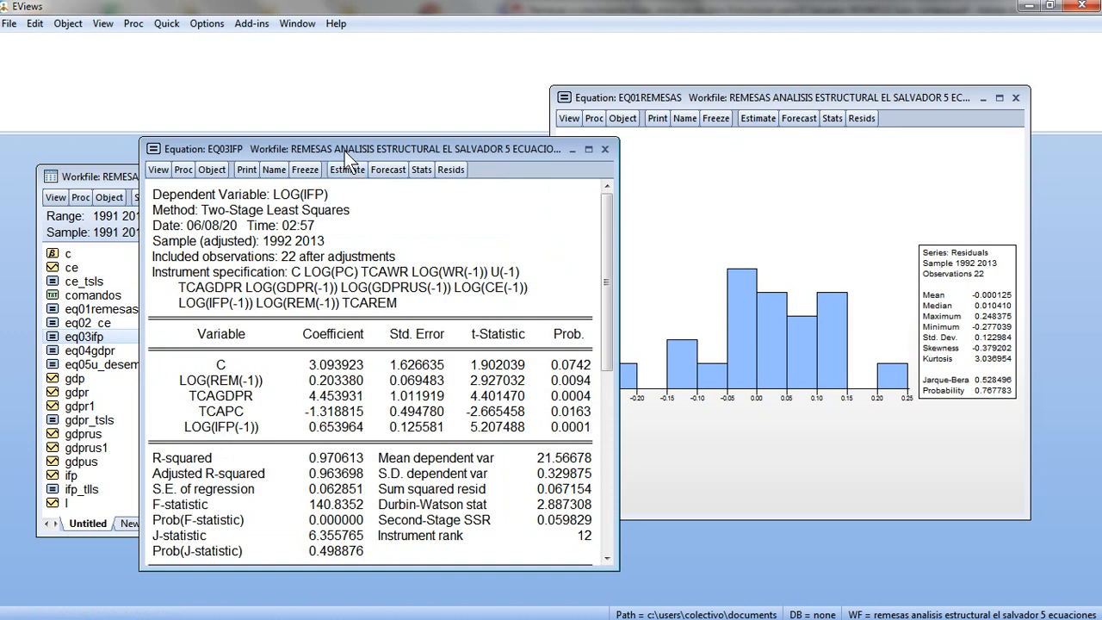
left_click_drag(344, 150, 250, 105)
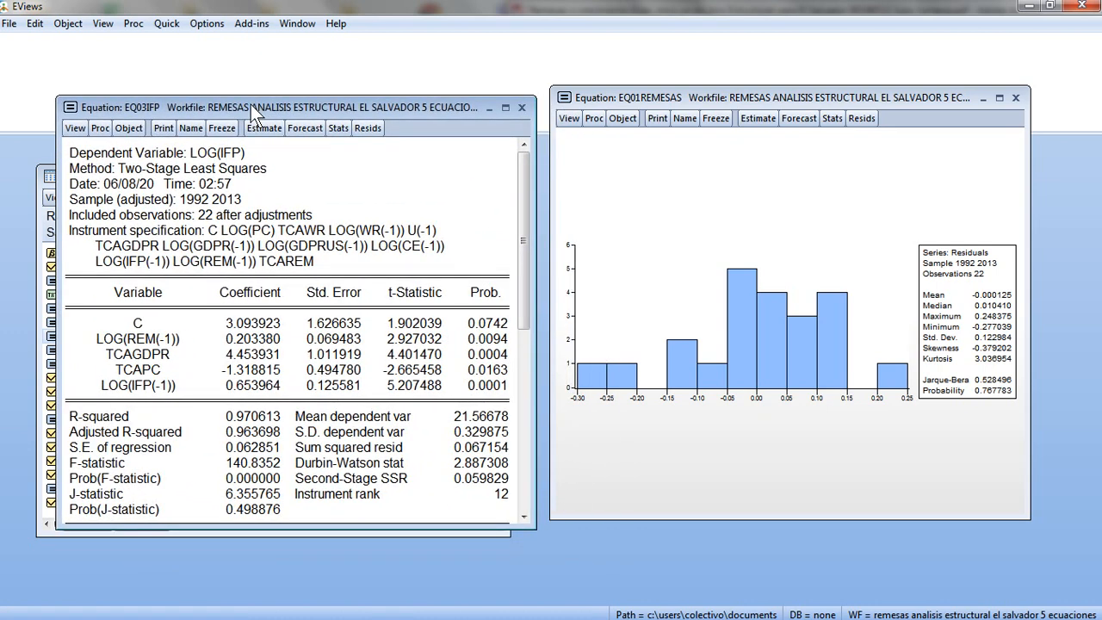
left_click(273, 134)
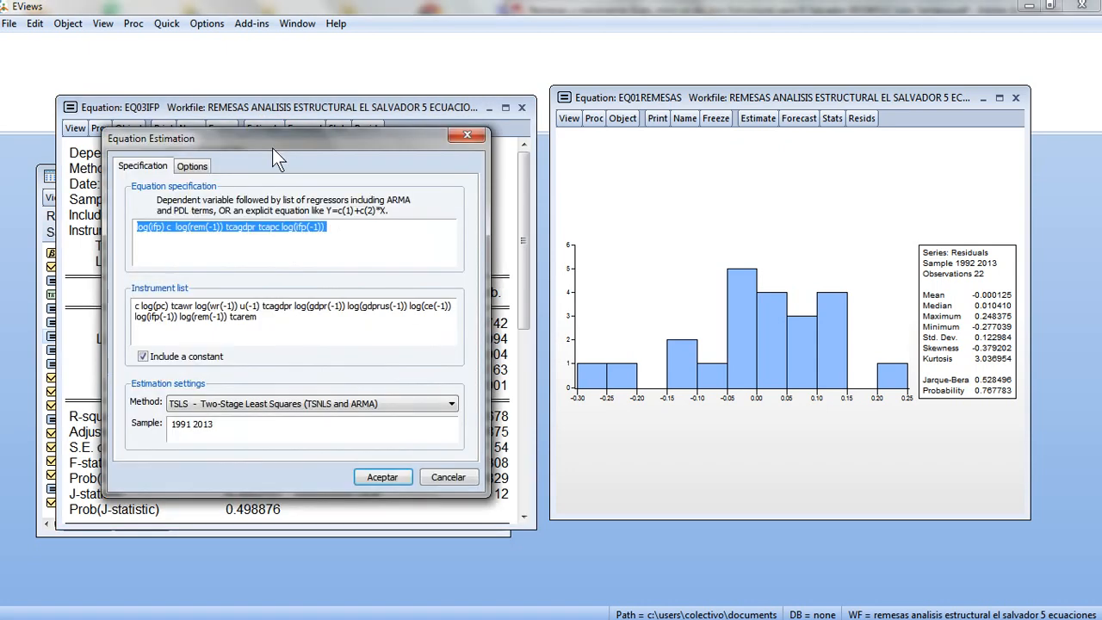
left_click(273, 320)
key("BackSpace")
key("BackSpace")
key("BackSpace")
key("BackSpace")
key("BackSpace")
key("BackSpace")
key("BackSpace")
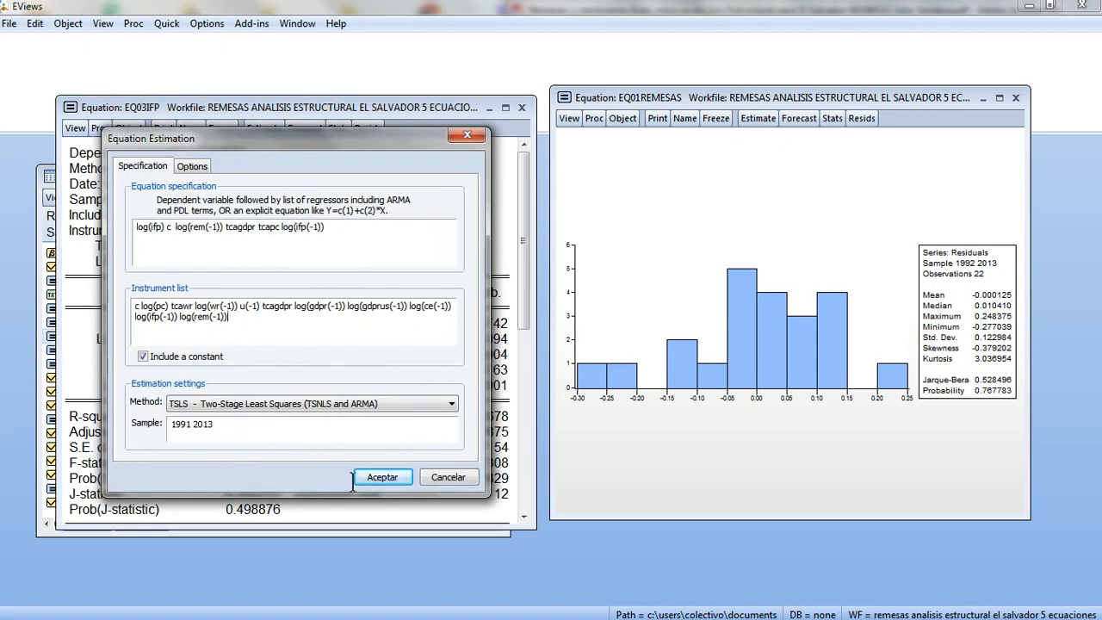
left_click(382, 479)
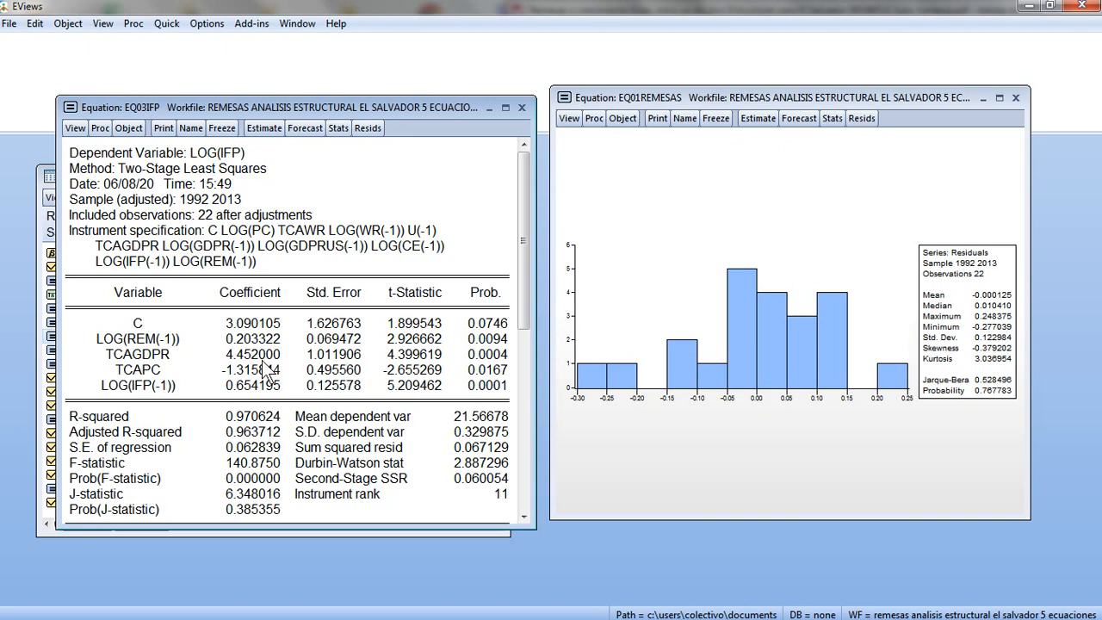
Step: Inspect the LOG(REM(-1)) coefficient, run the histogram normality test on the EQ03IFP residuals, and close the equation
left_click(229, 342)
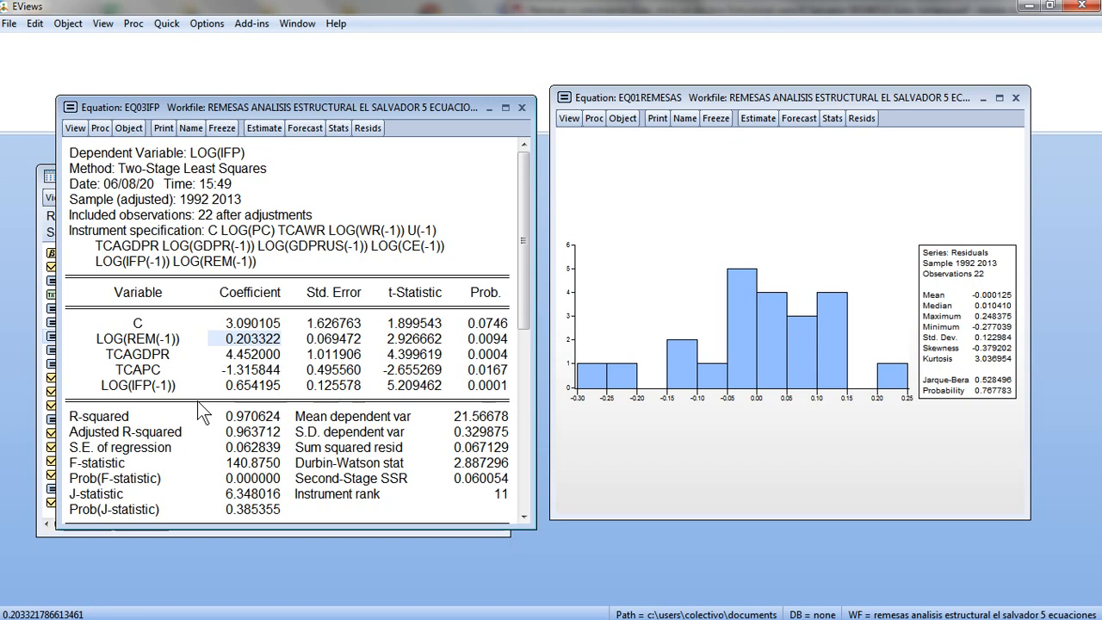
left_click(74, 127)
mouse_move(141, 296)
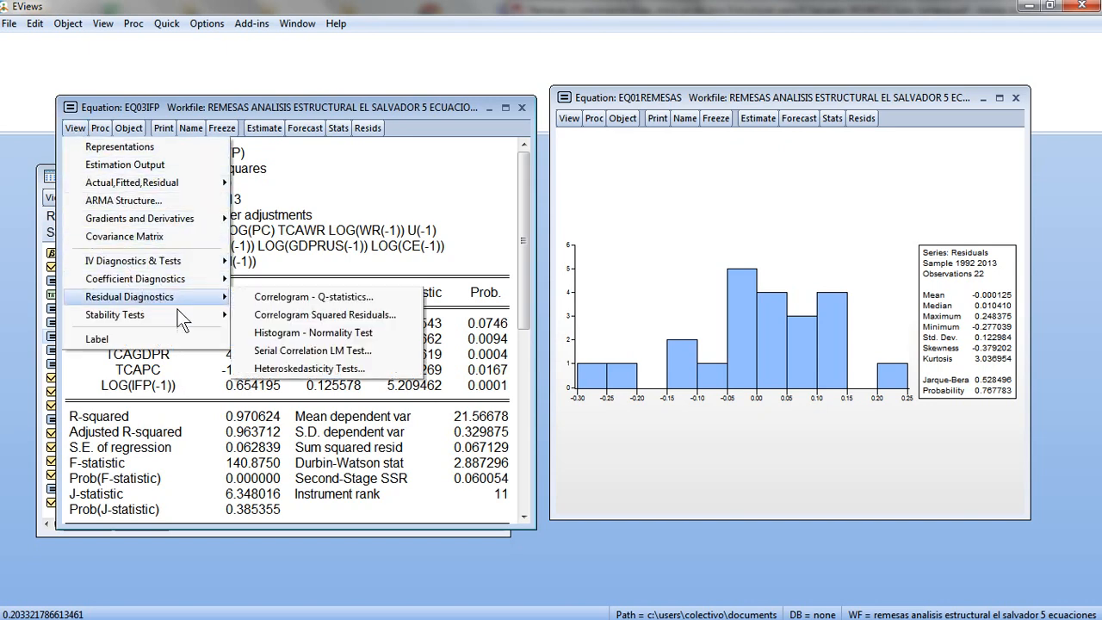
left_click(290, 326)
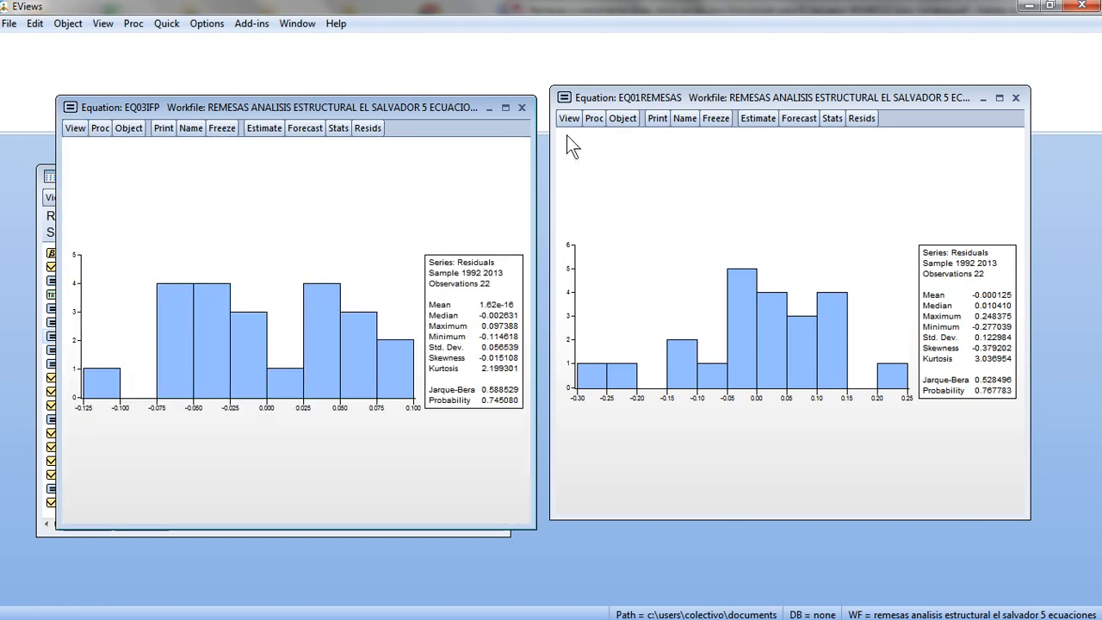
left_click(521, 107)
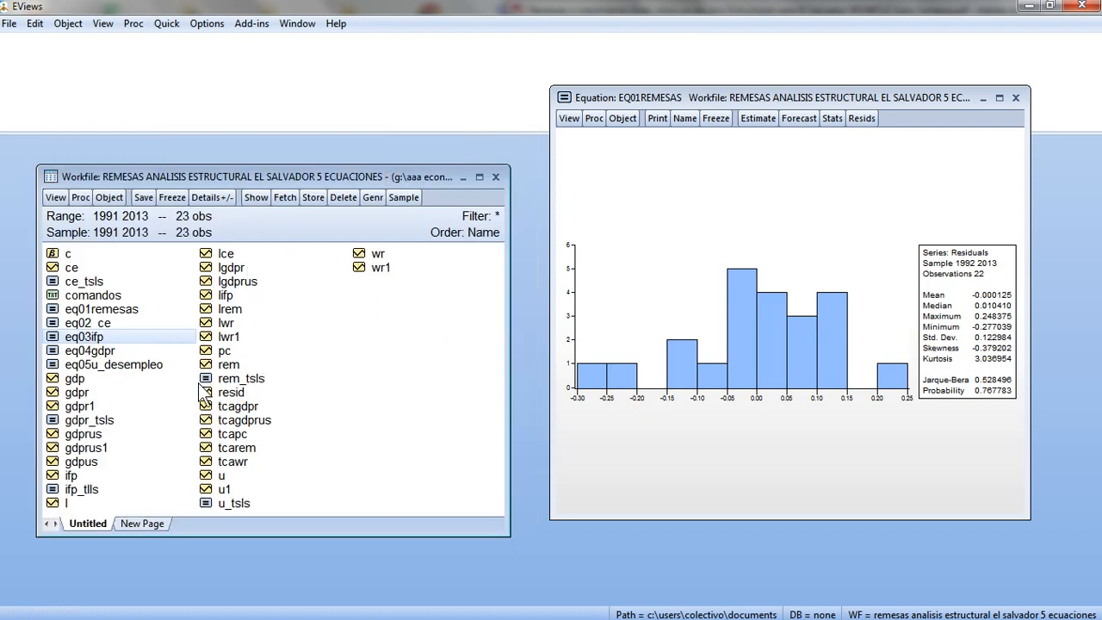
Step: Open eq04gdpr, delete tcarem from its instrument list, re-estimate it by two-stage least squares, and close it
double_click(124, 352)
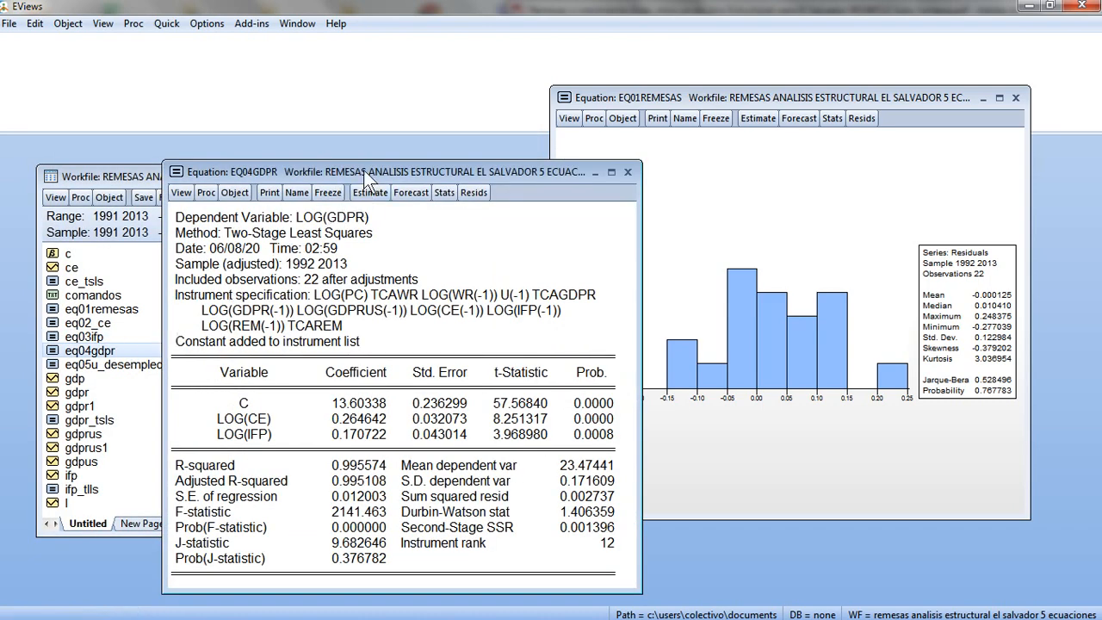
left_click_drag(364, 170, 293, 88)
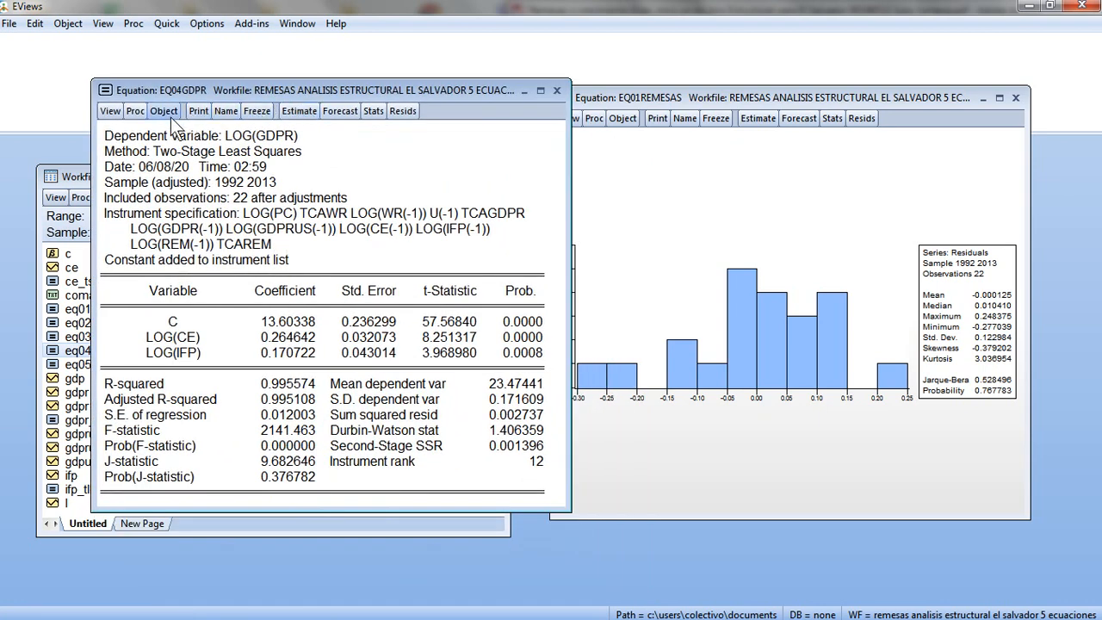
left_click(110, 111)
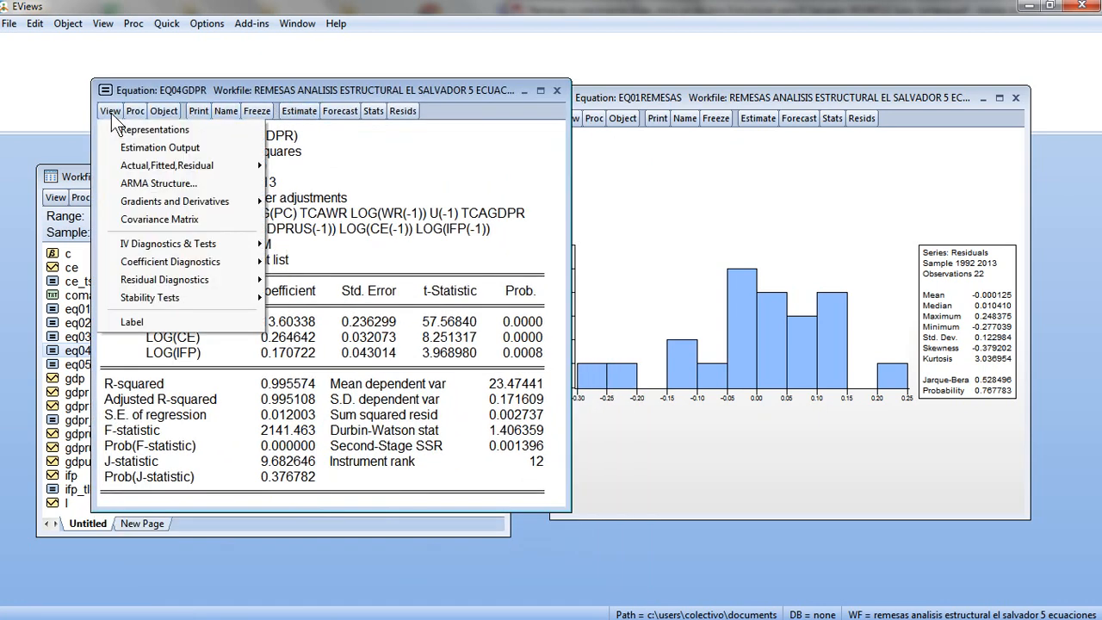
left_click(312, 111)
left_click(309, 111)
left_click(320, 299)
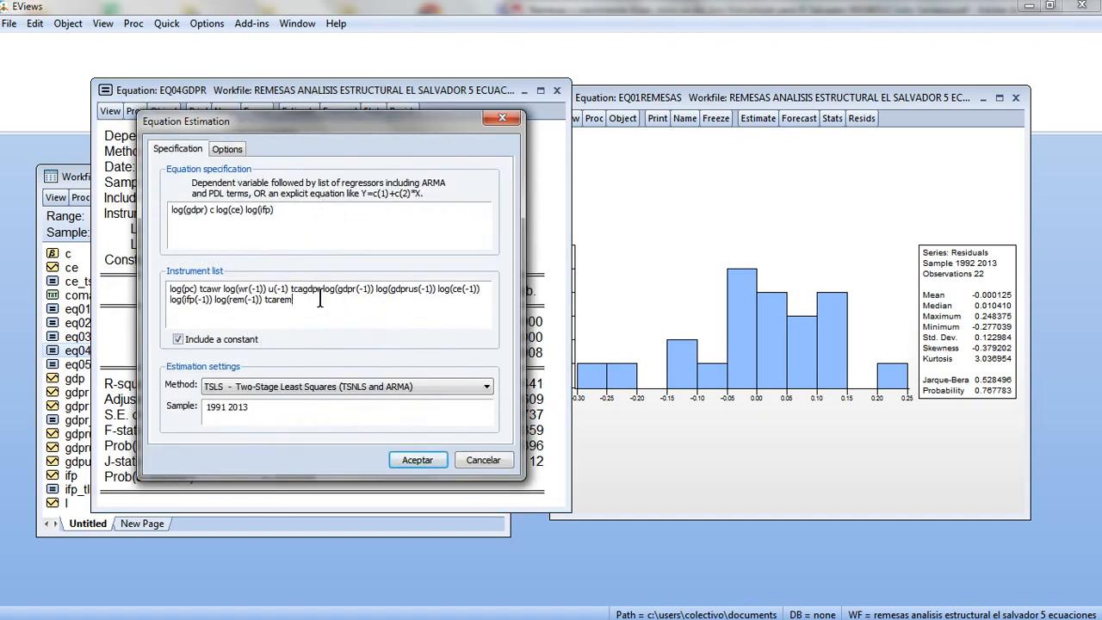
key("BackSpace")
key("BackSpace")
key("BackSpace")
key("BackSpace")
key("BackSpace")
key("BackSpace")
key("Return")
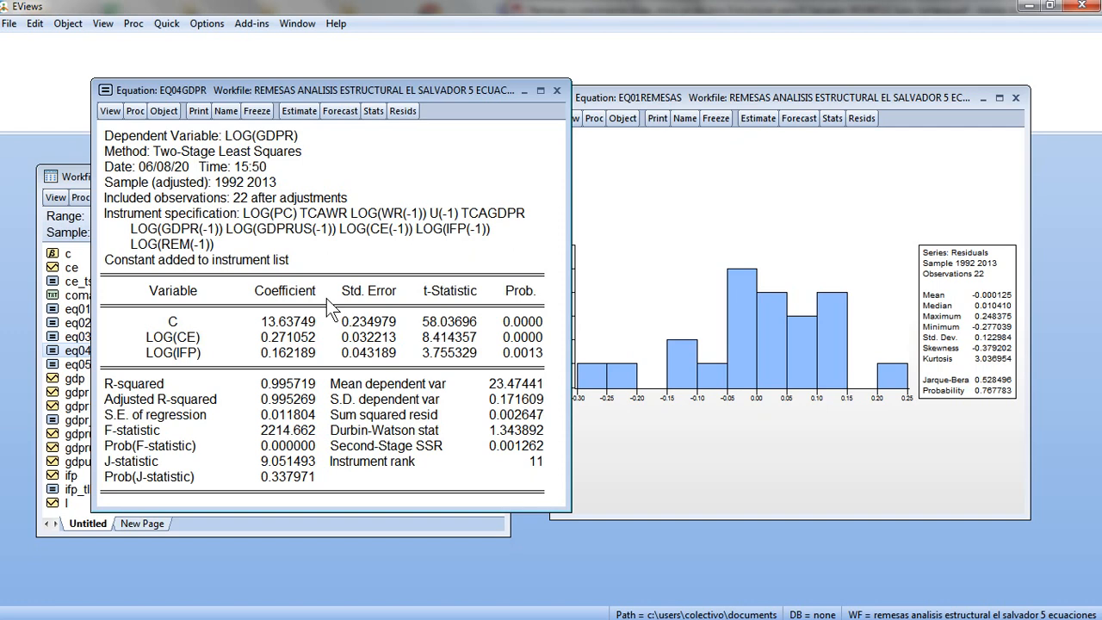
left_click(555, 90)
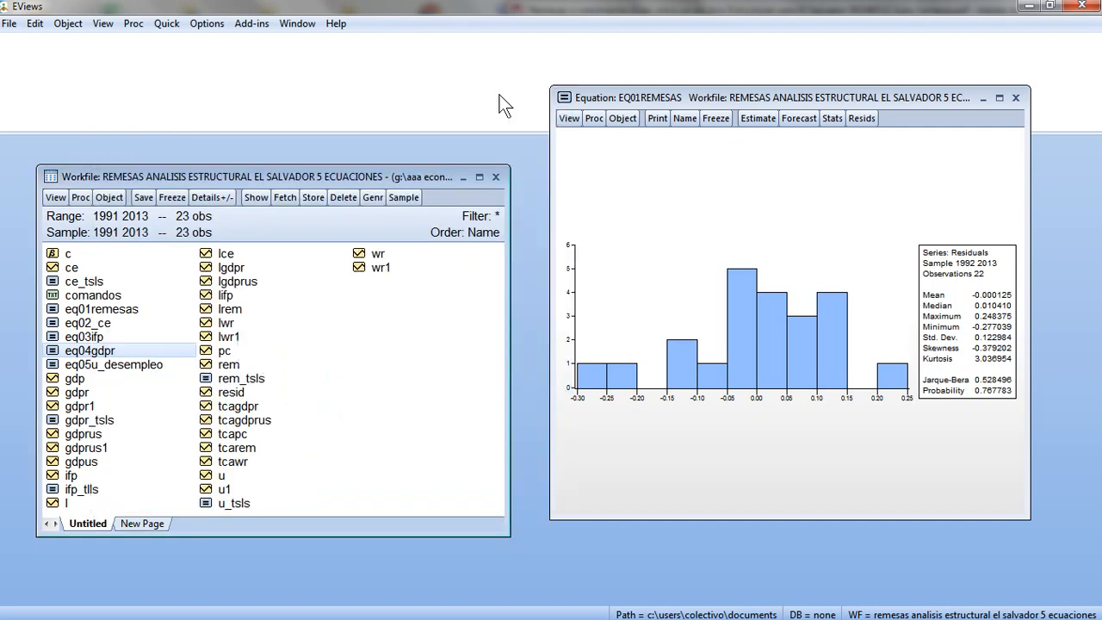
Step: Open eq05u_desempleo, remove tcarem from the end of its instrument list, and re-estimate it by two-stage least squares
double_click(100, 366)
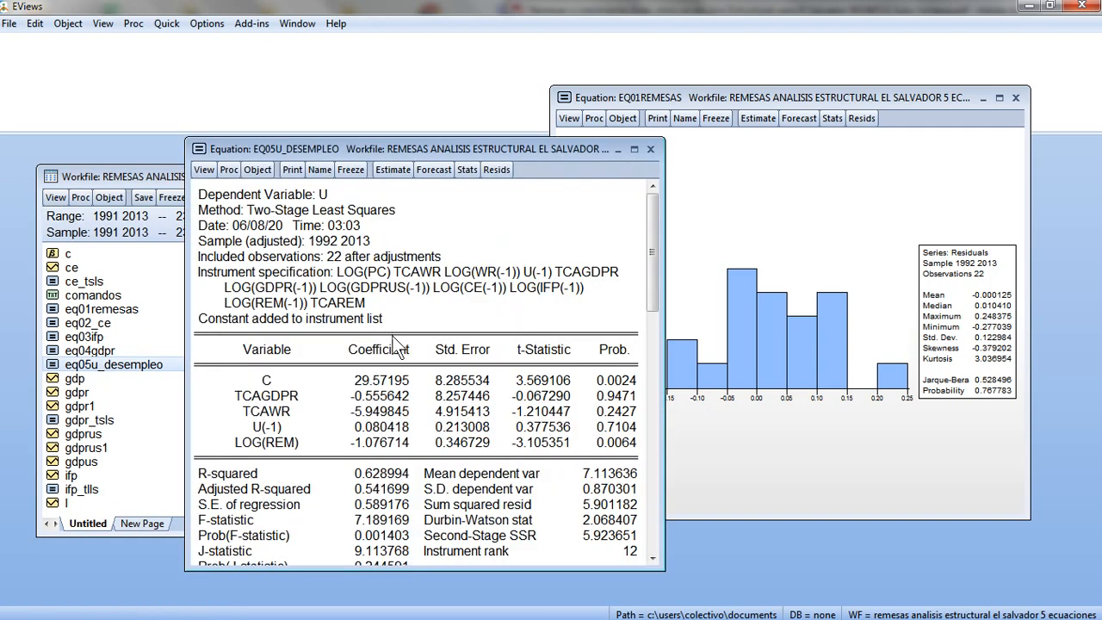
left_click(398, 171)
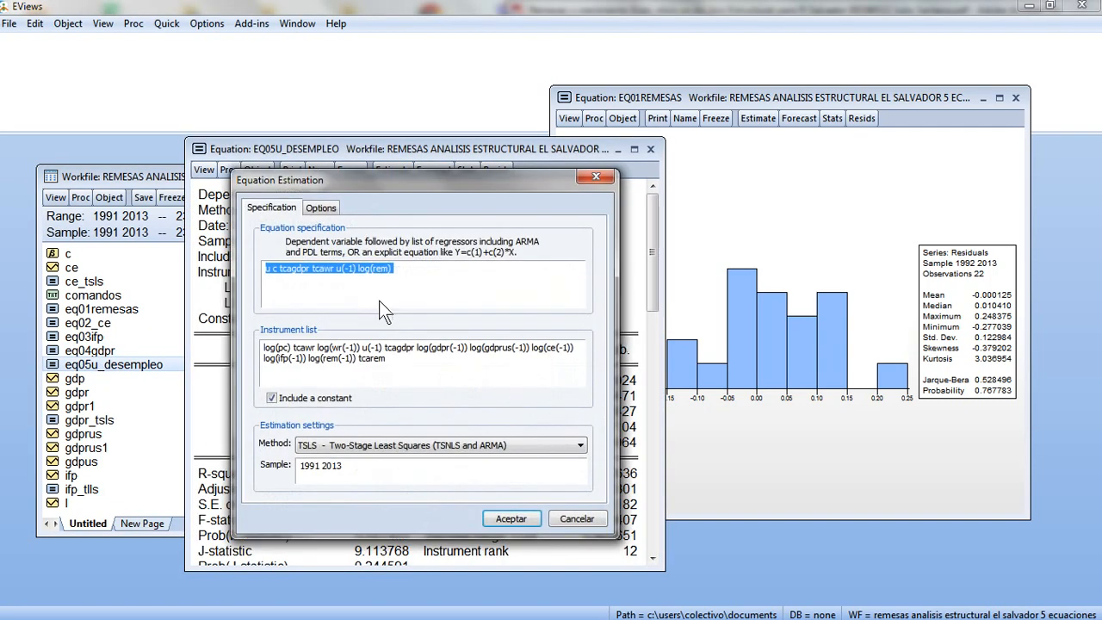
left_click(385, 360)
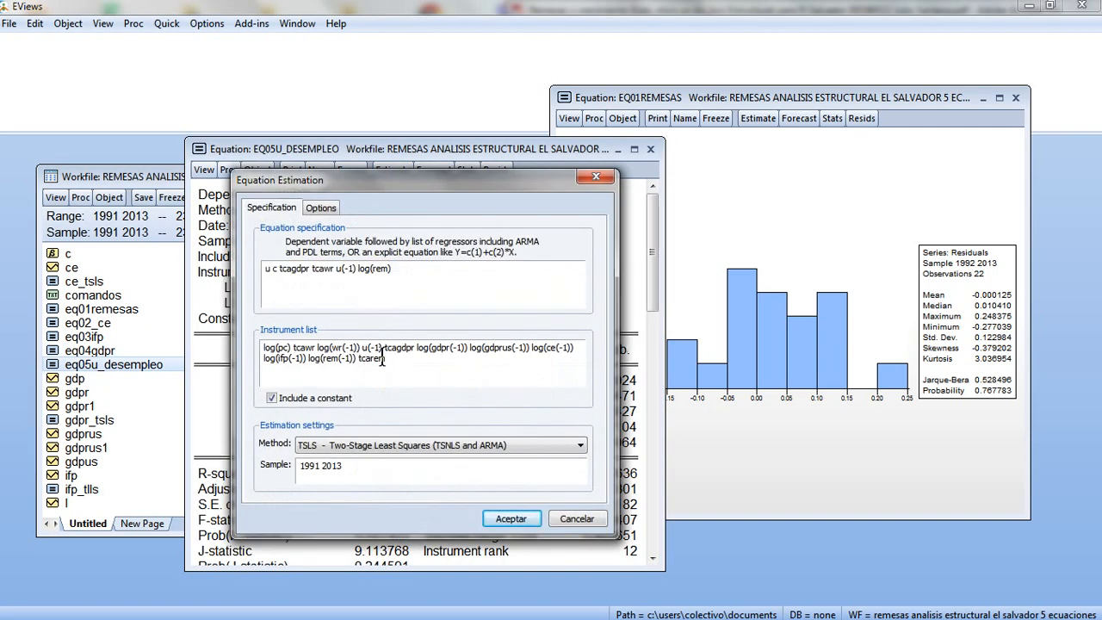
key("BackSpace")
key("BackSpace")
key("BackSpace")
key("BackSpace")
key("BackSpace")
key("BackSpace")
key("BackSpace")
key("Return")
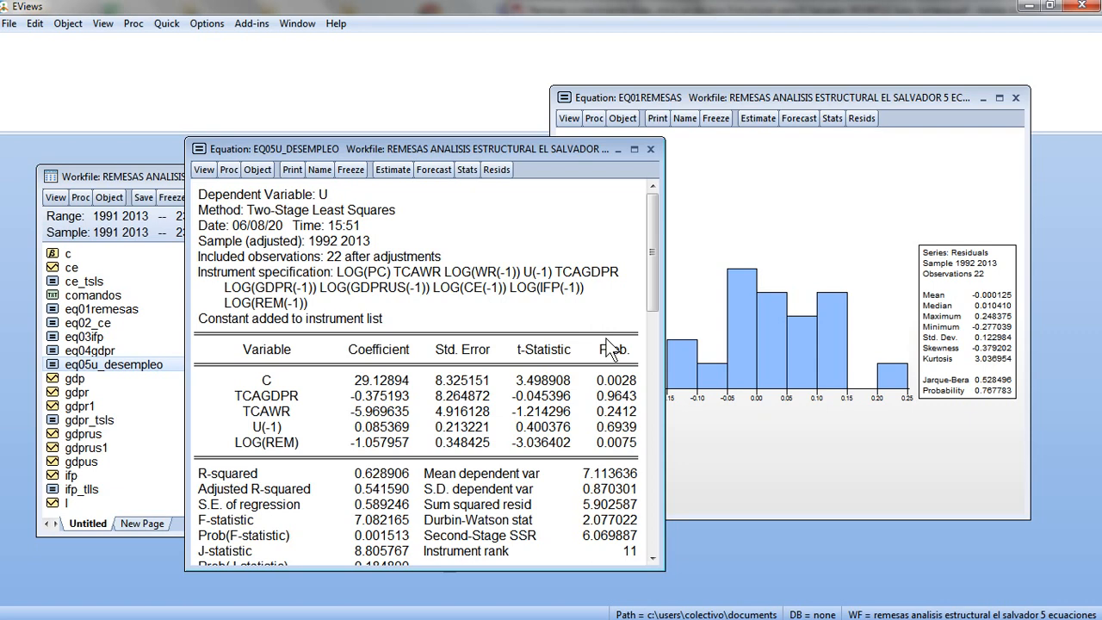
Step: Run the histogram normality test on the EQ05U_DESEMPLEO residuals
left_click(204, 170)
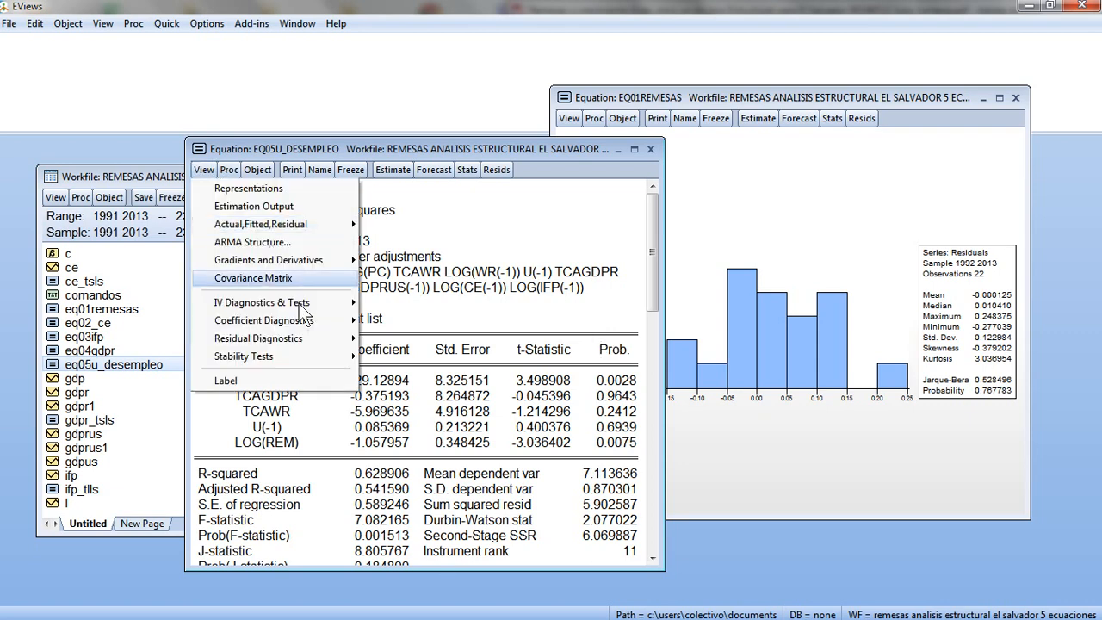
mouse_move(284, 338)
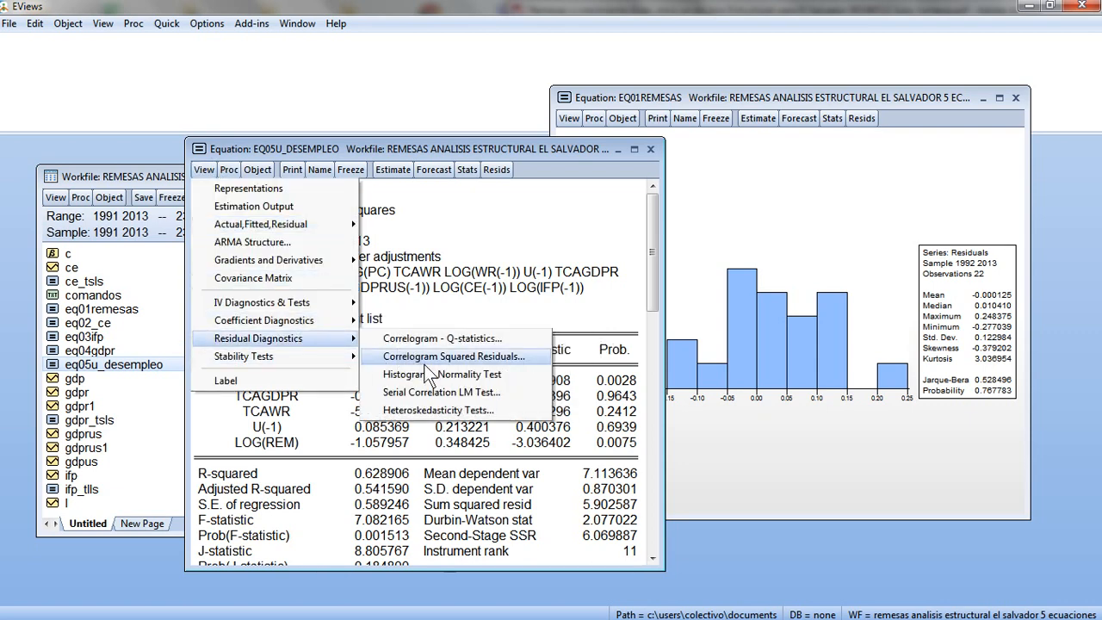
left_click(425, 372)
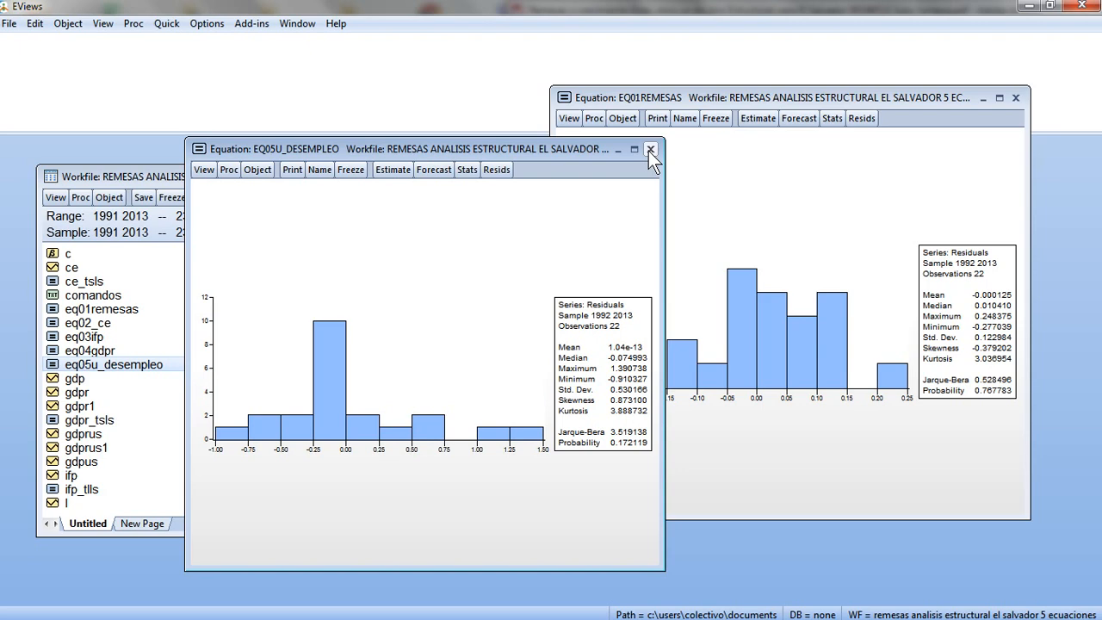
Step: Re-estimate EQ05U_DESEMPLEO with its current specification to restore the regression output, and close the equation
left_click(395, 169)
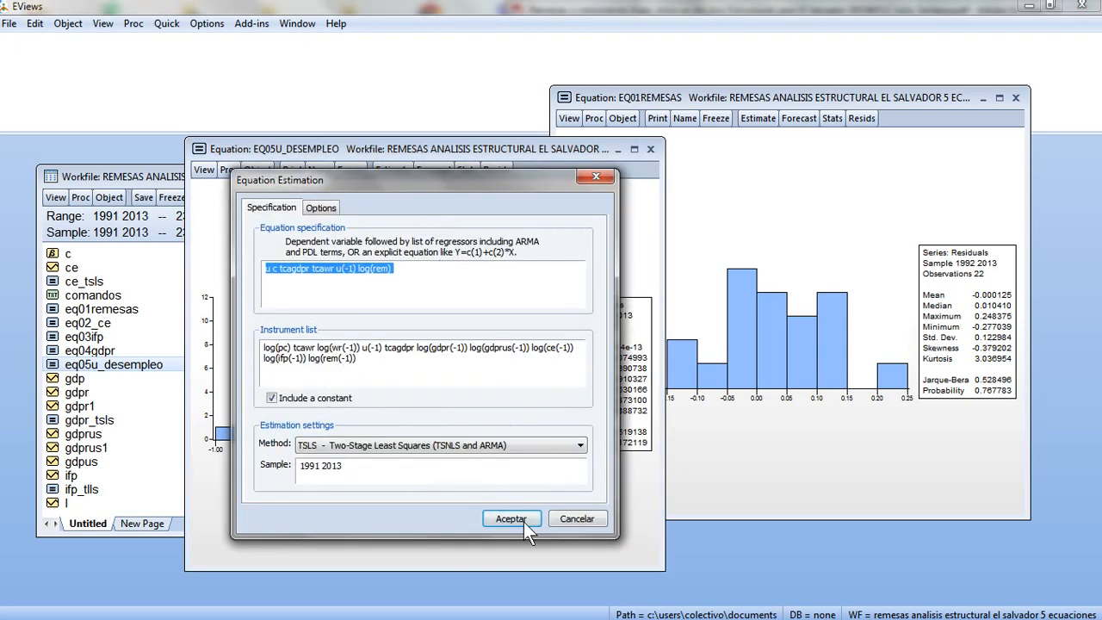
left_click(511, 519)
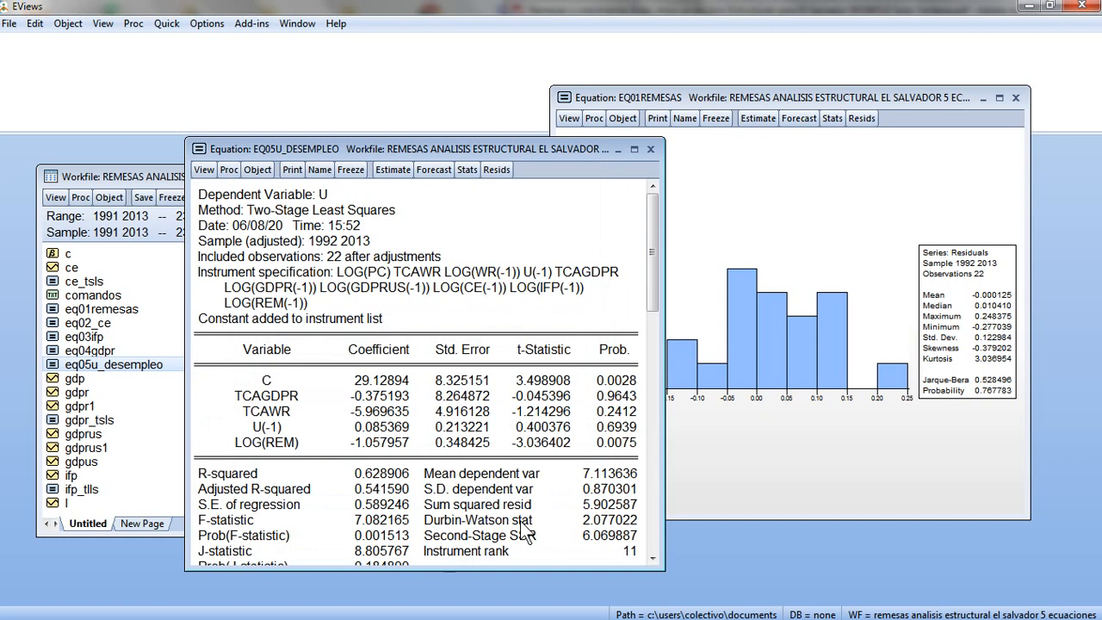
left_click(650, 148)
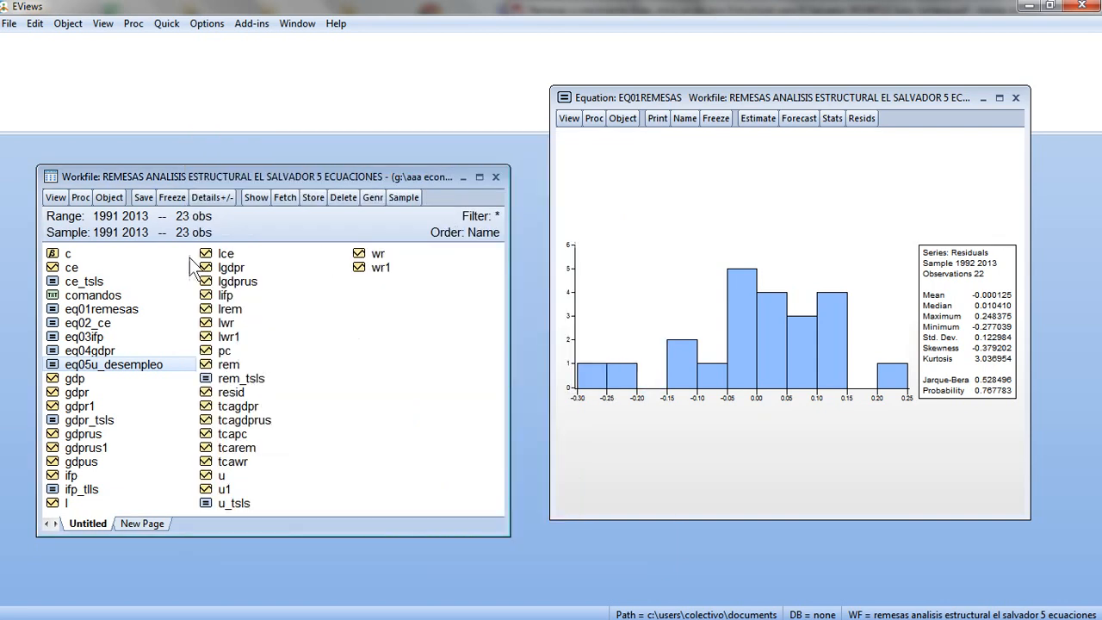
Step: Save the five-equation remittances workfile and minimize EViews
left_click(9, 23)
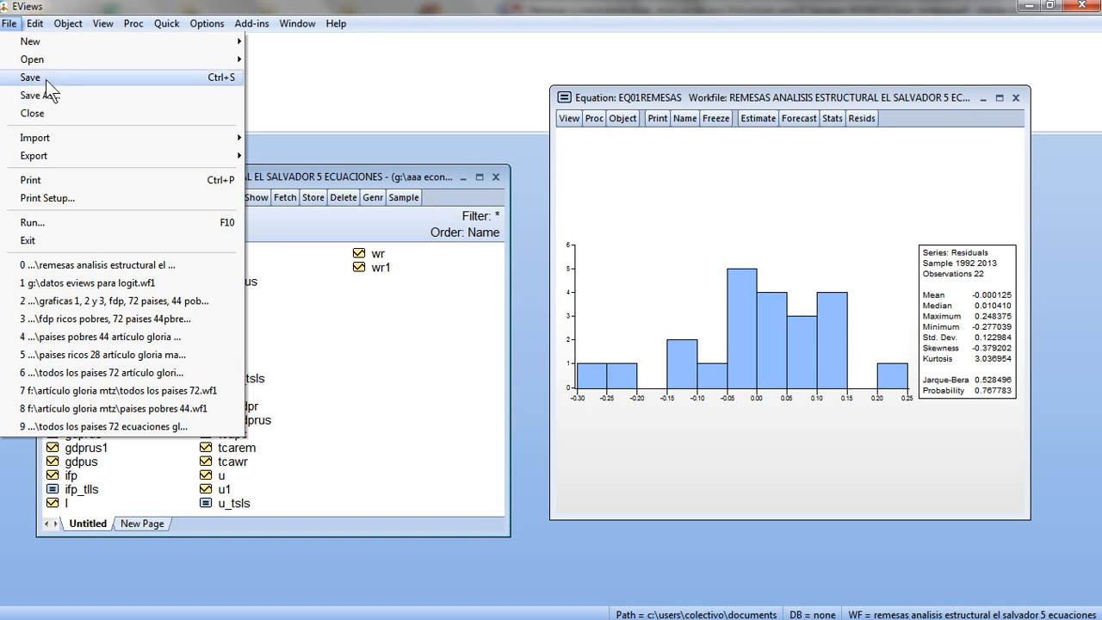
left_click(46, 78)
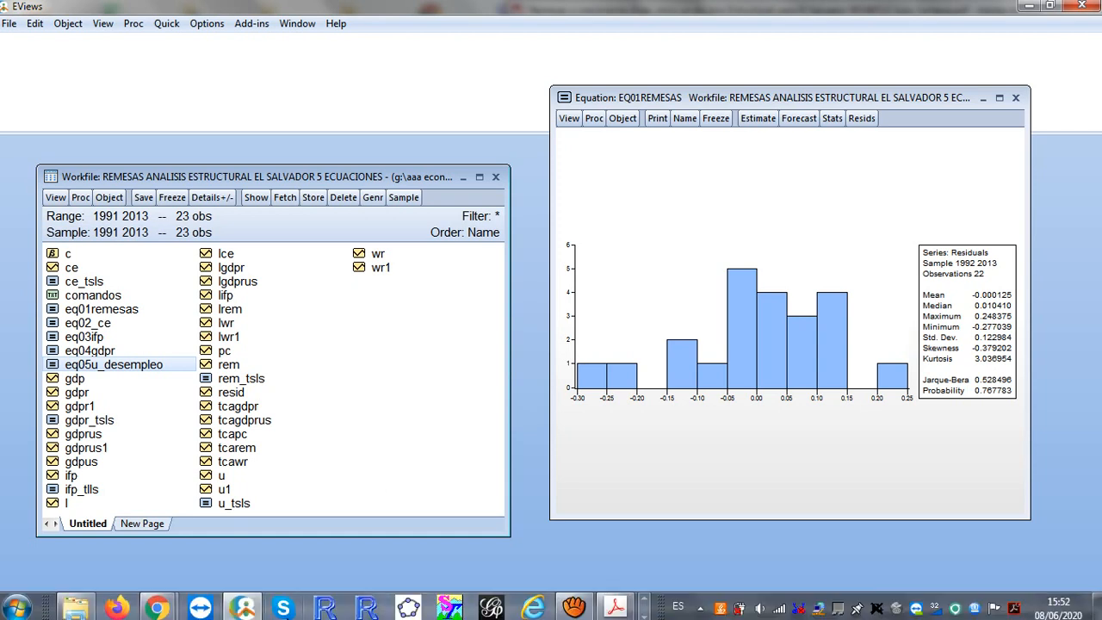
left_click(1029, 6)
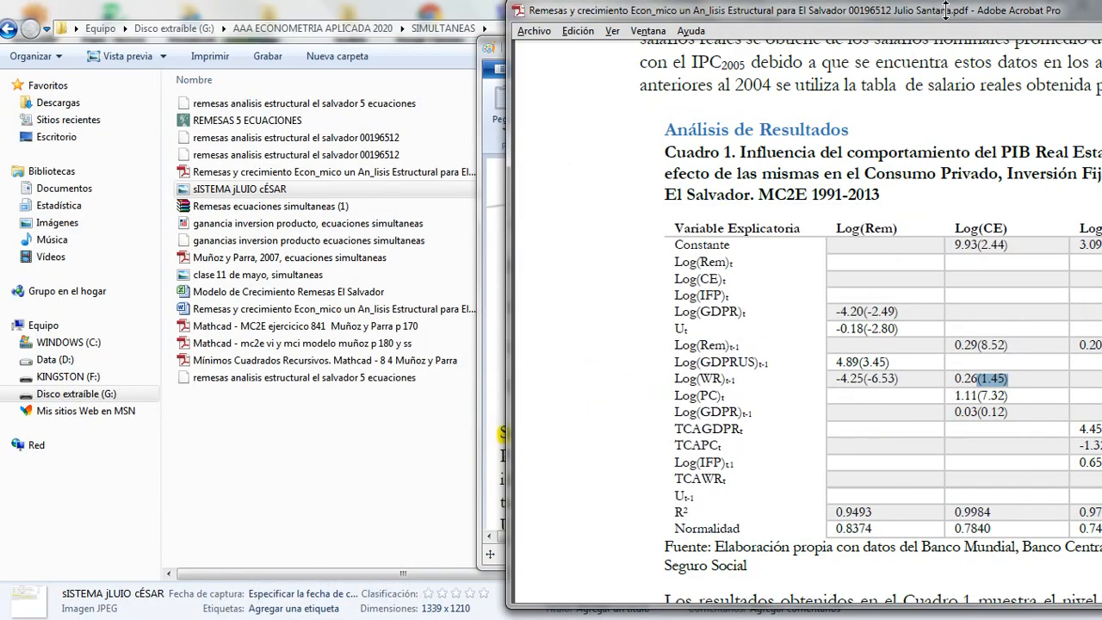
Step: Review all five columns of Cuadro 1 in the article PDF, and minimize it to view the equation system in Paint
left_click_drag(945, 4, 661, 39)
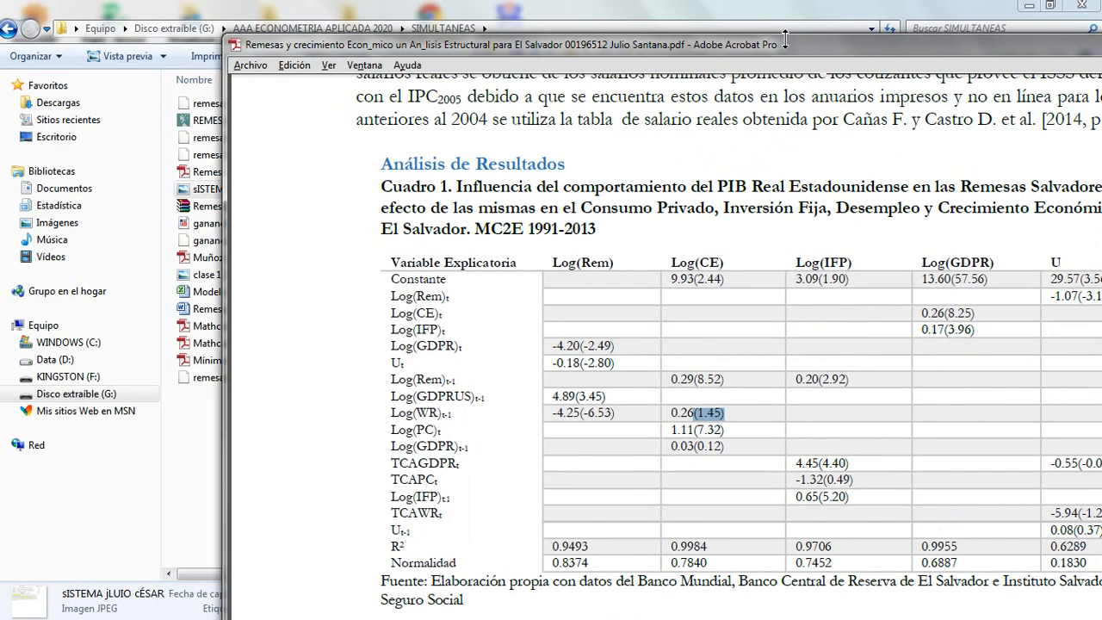
left_click(1029, 6)
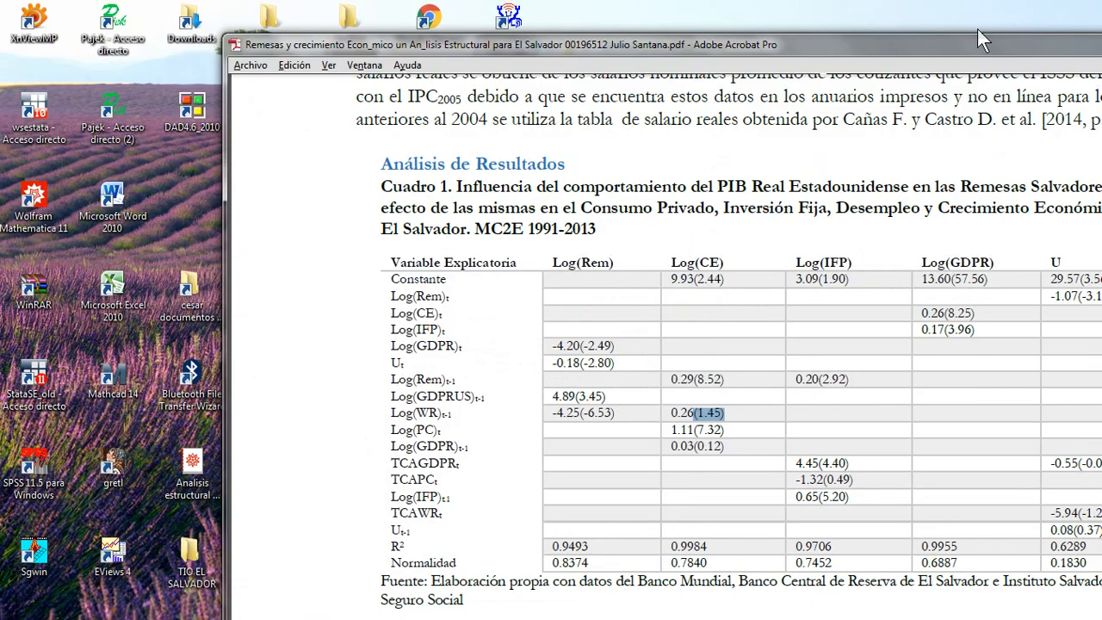
left_click_drag(966, 39, 667, 58)
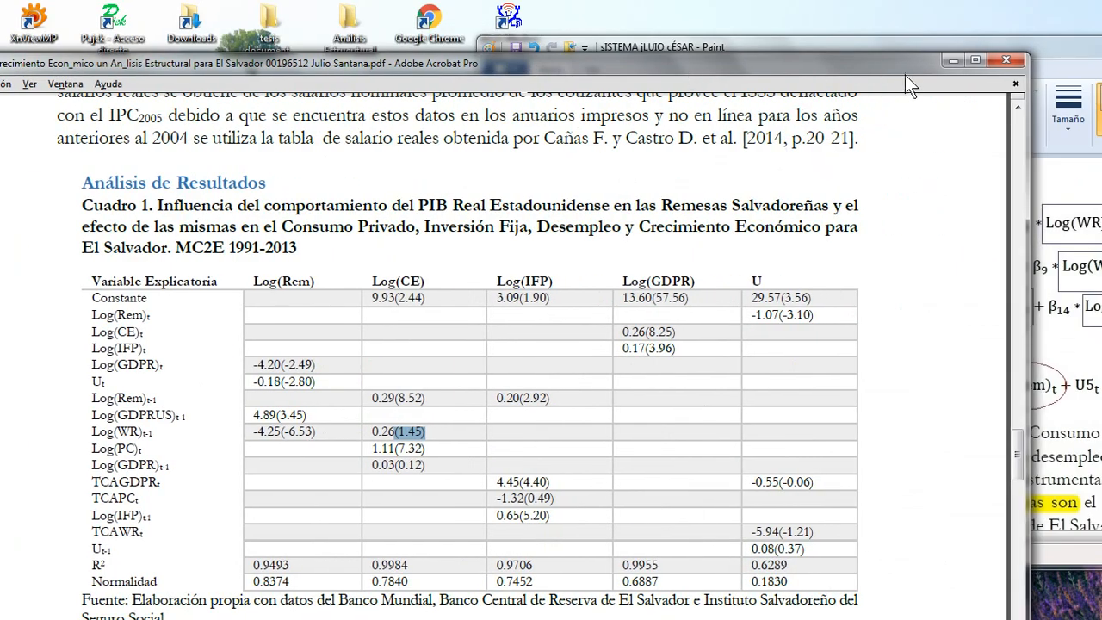
left_click(949, 64)
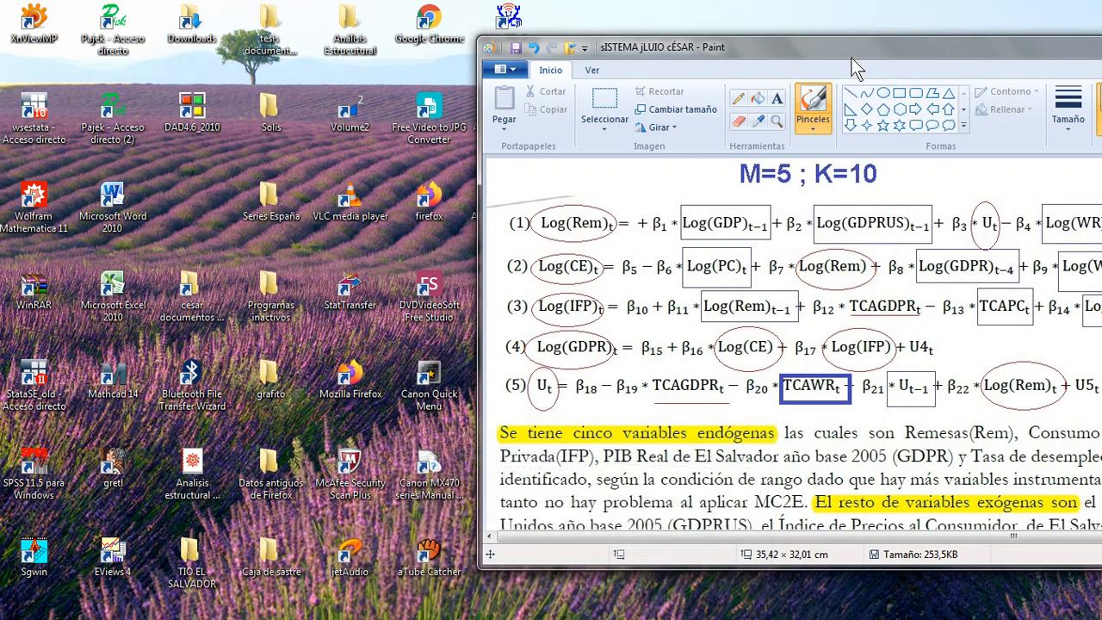
Step: Bring the full equation-system image into view in Paint, and close it while saving the changes
left_click_drag(860, 50, 622, 44)
left_click_drag(995, 38, 713, 35)
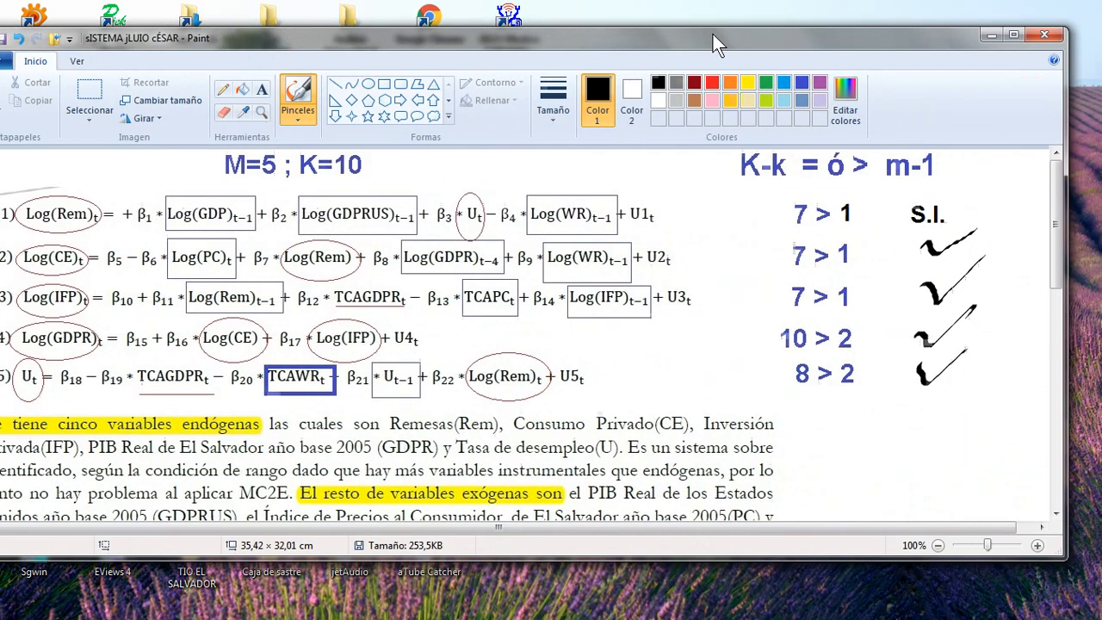
left_click(1044, 35)
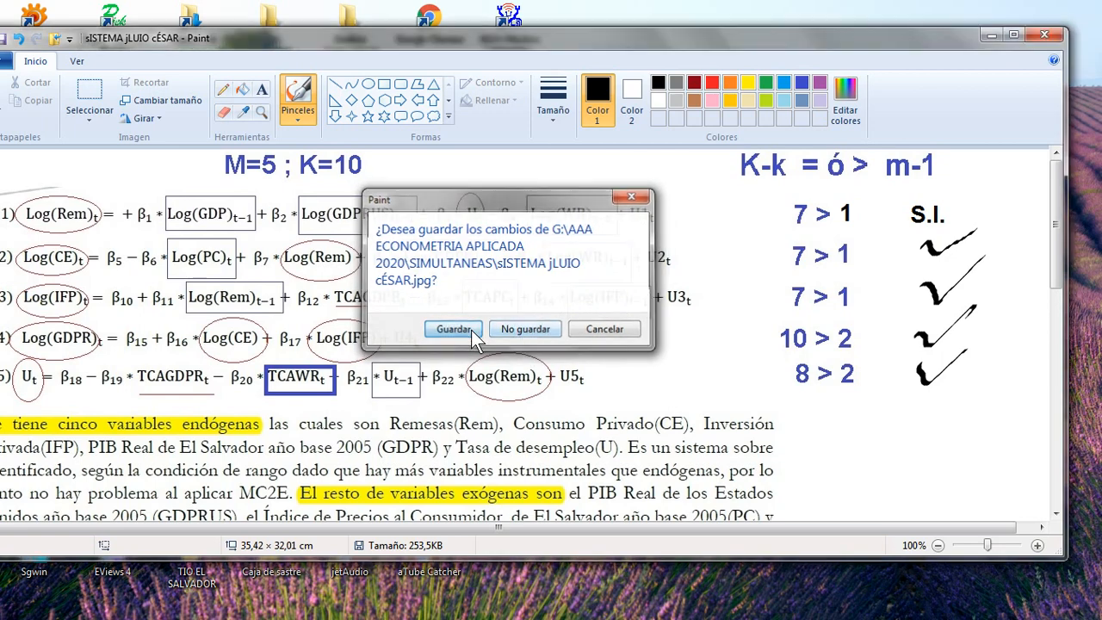
left_click(471, 330)
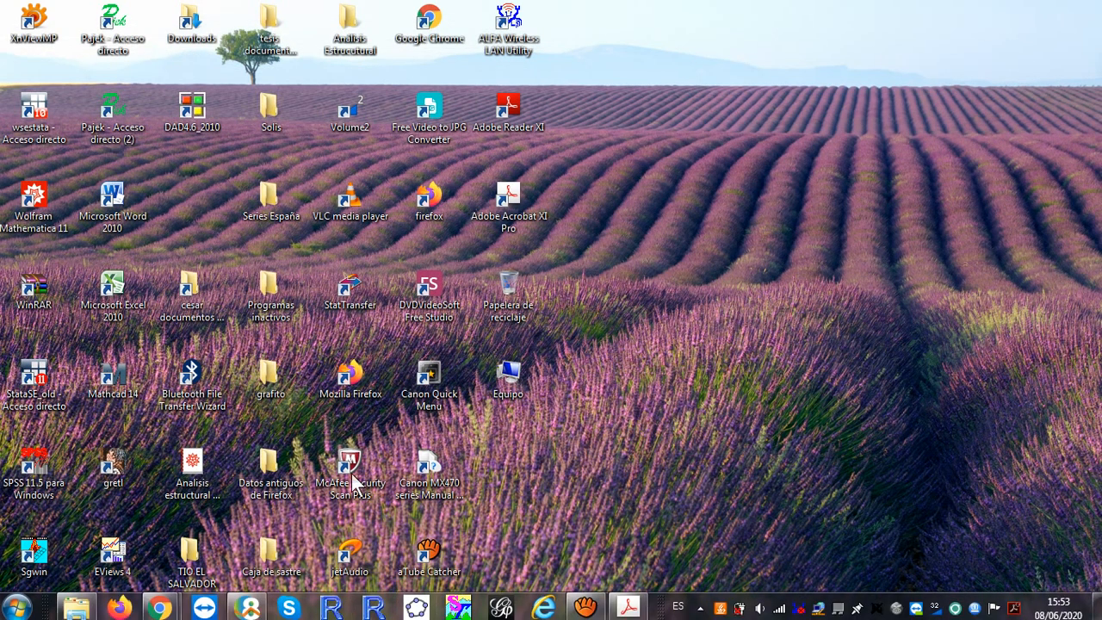
Step: Minimize the browser, launch gretl from the desktop, and maximize its main window
left_click(116, 467)
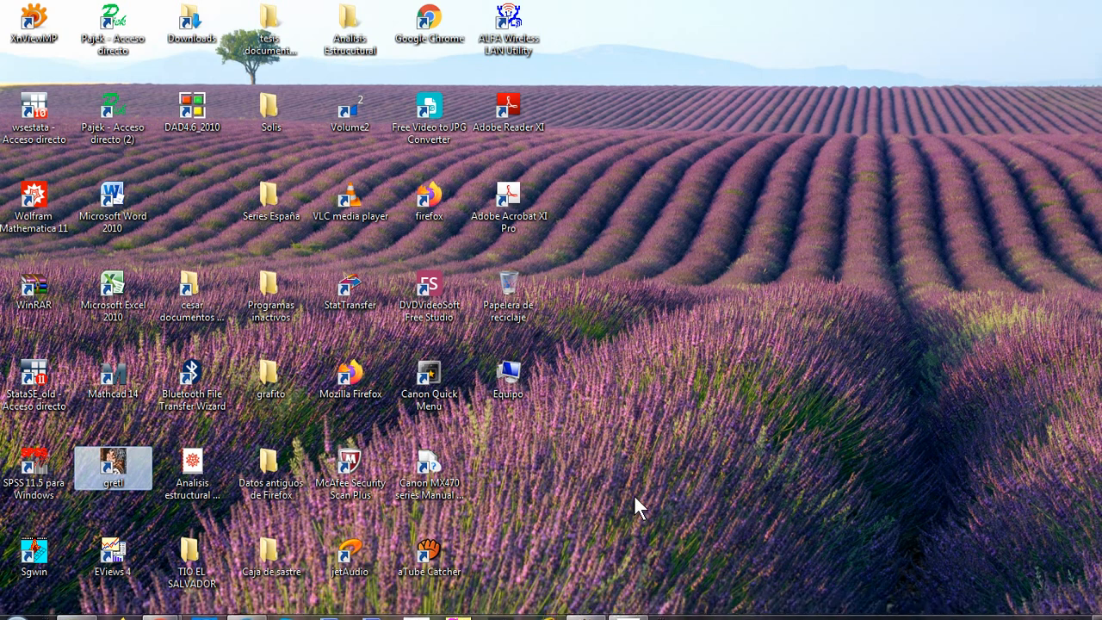
key("alt+Tab")
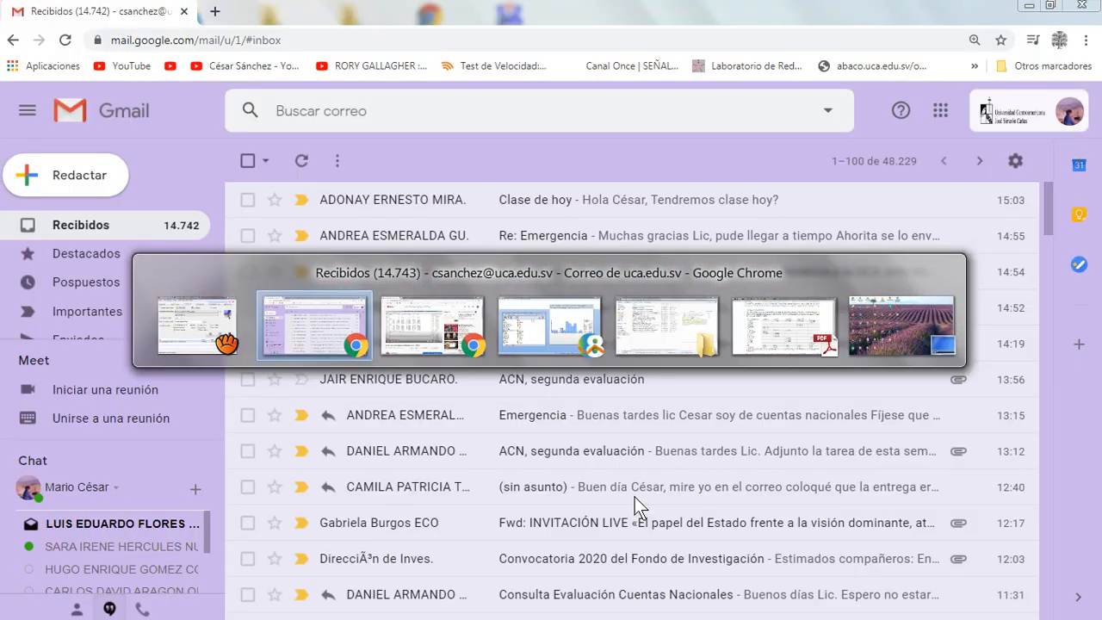
left_click(1026, 9)
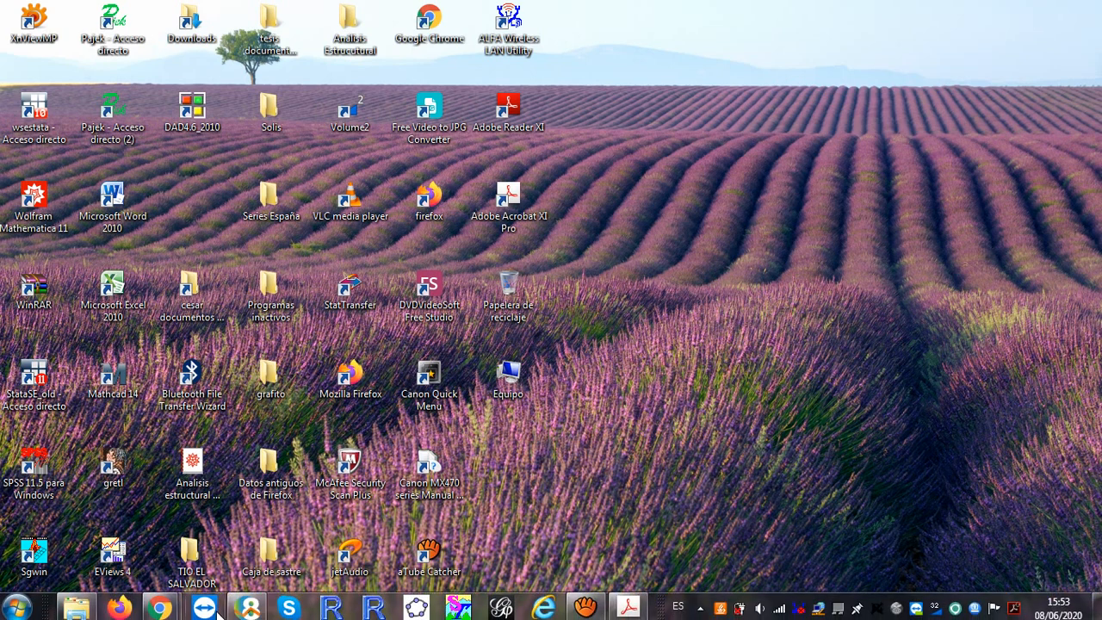
mouse_move(248, 608)
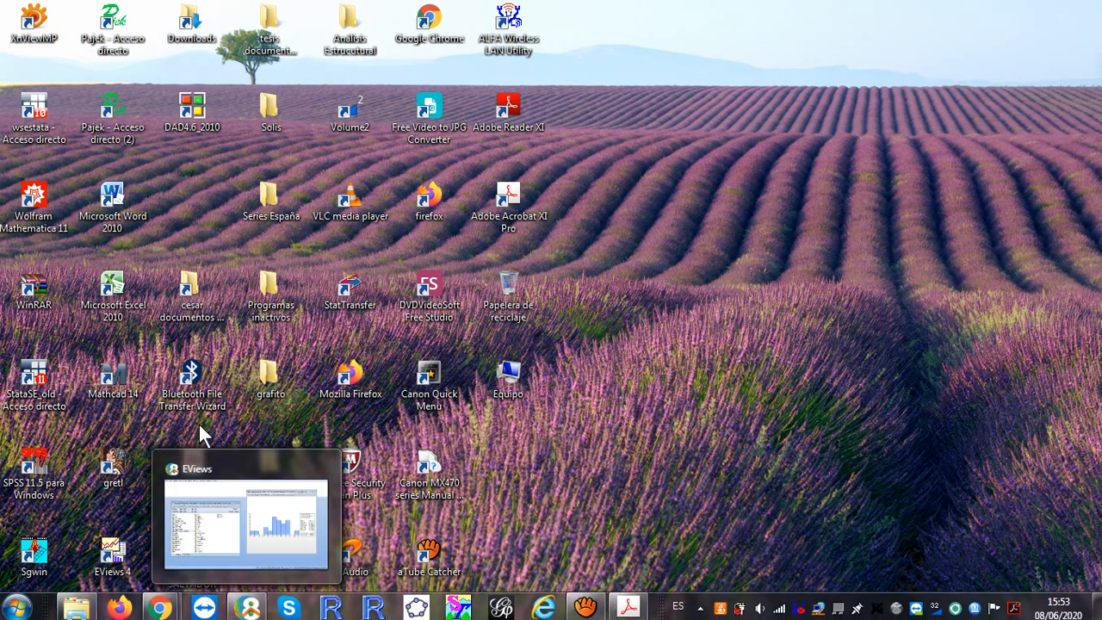
double_click(114, 476)
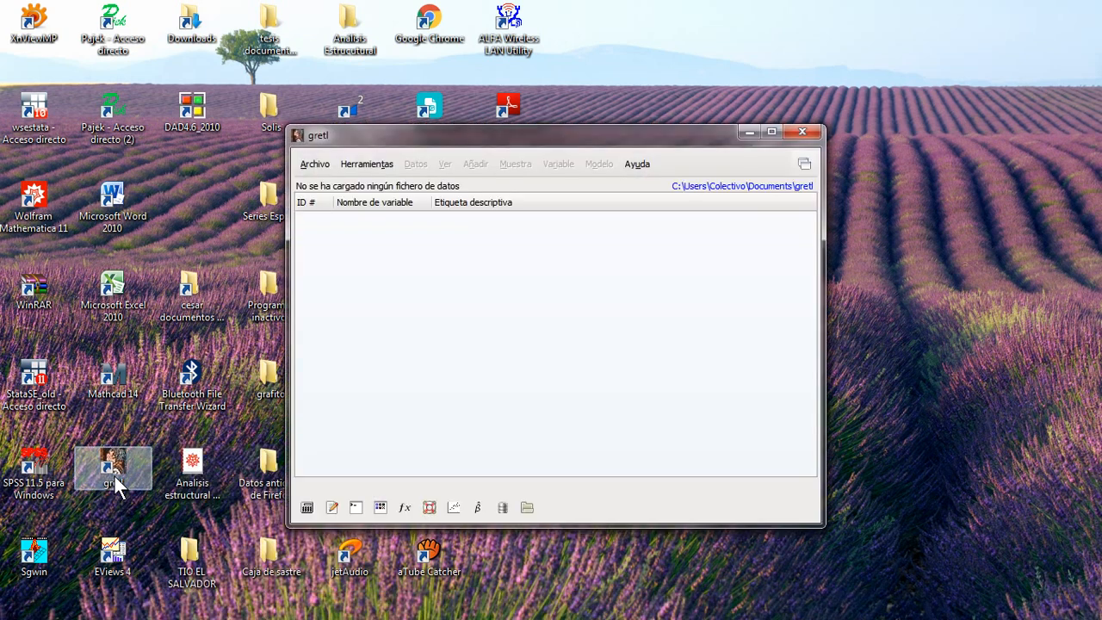
double_click(407, 134)
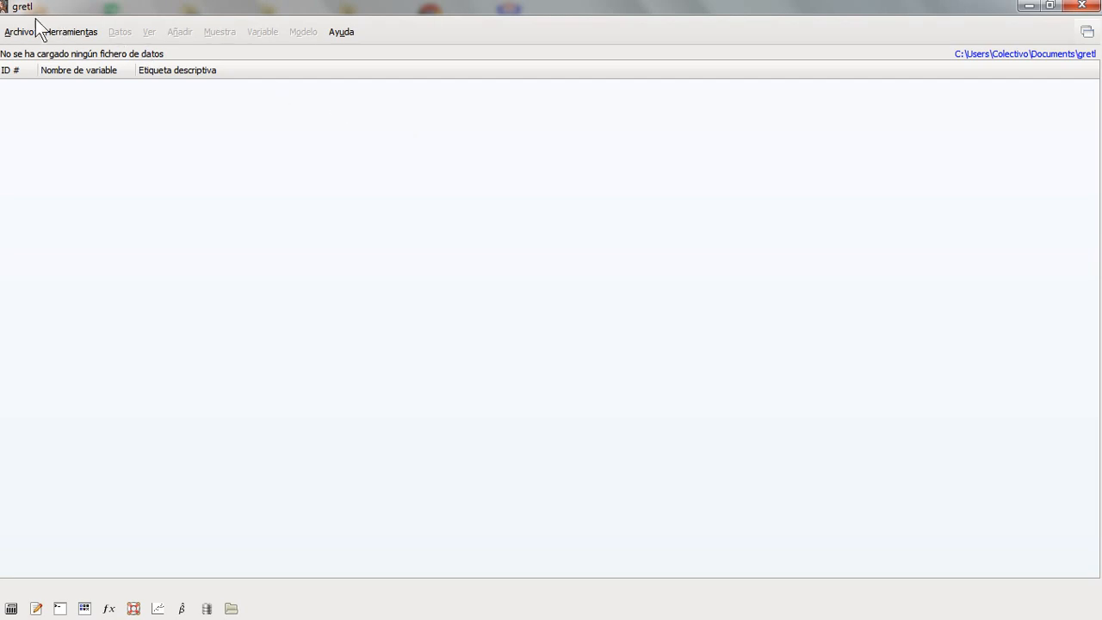
Step: Examine gretl's version and creation date in its About information, and close it
left_click(12, 32)
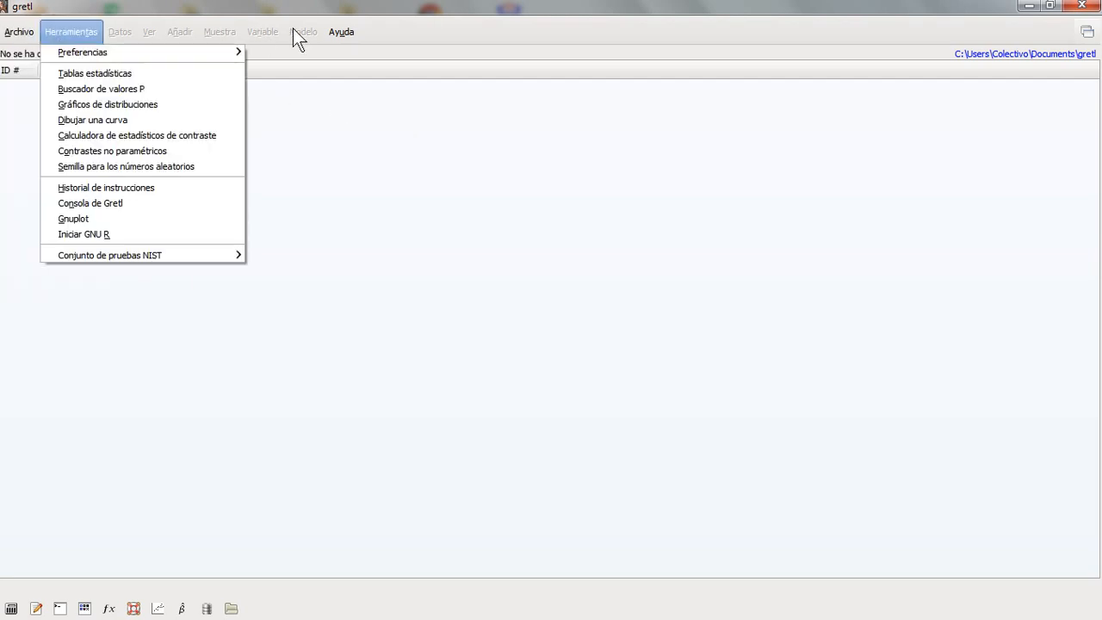
mouse_move(341, 32)
left_click(370, 283)
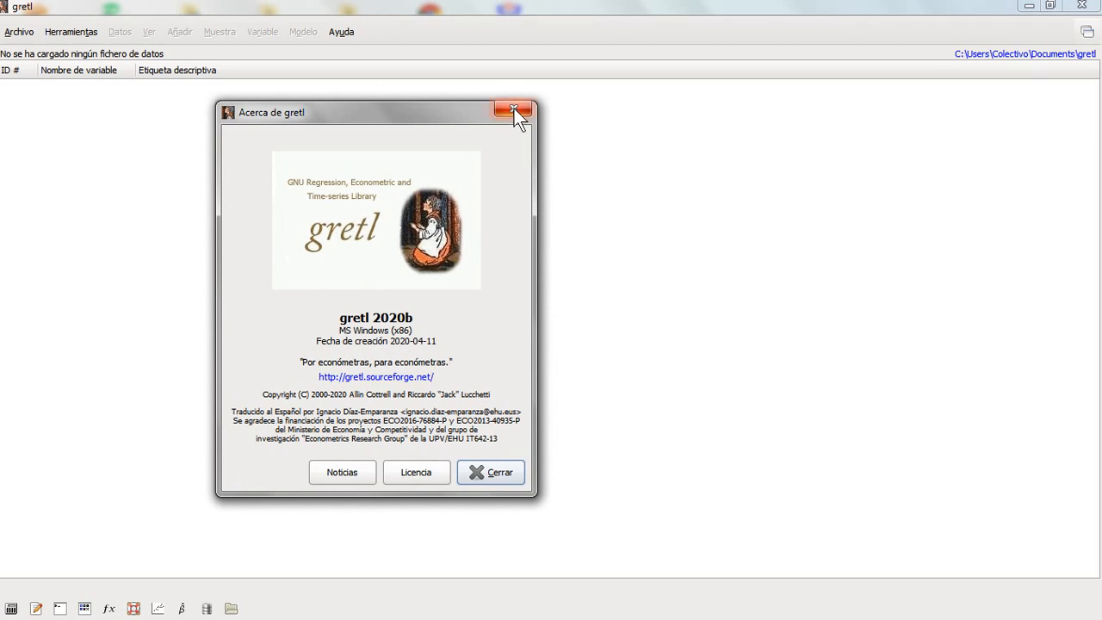
left_click(514, 109)
left_click(21, 32)
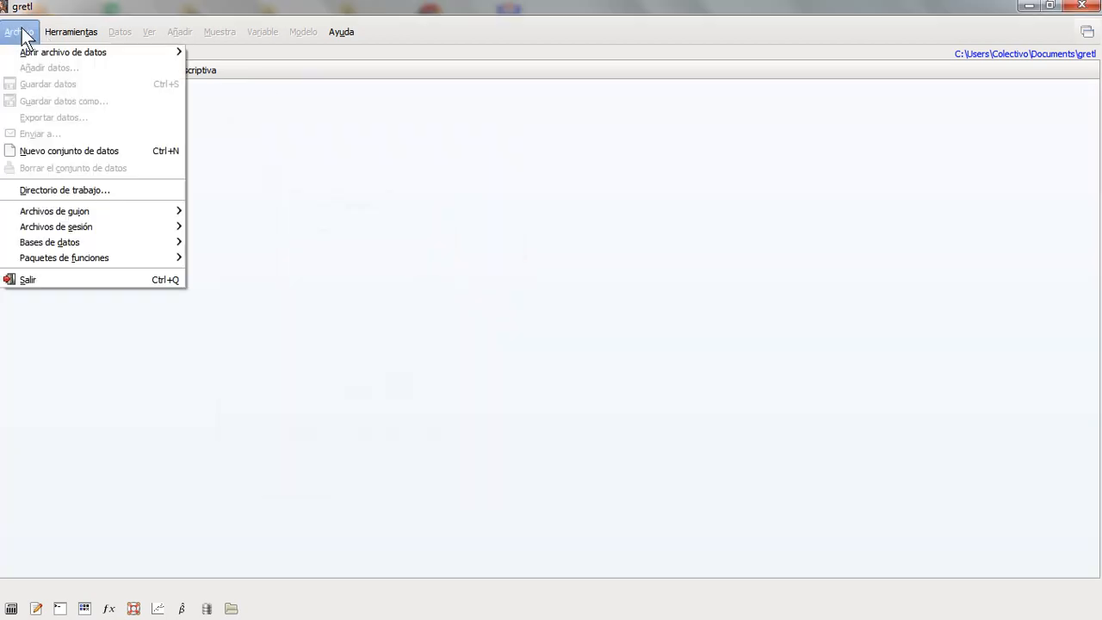
mouse_move(49, 53)
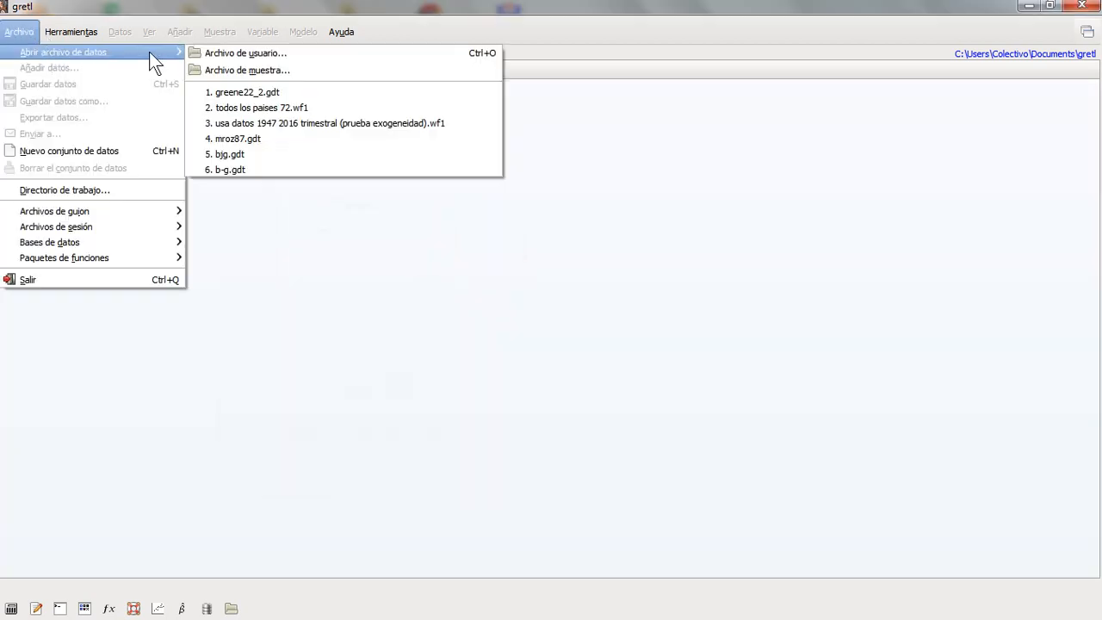
left_click(341, 32)
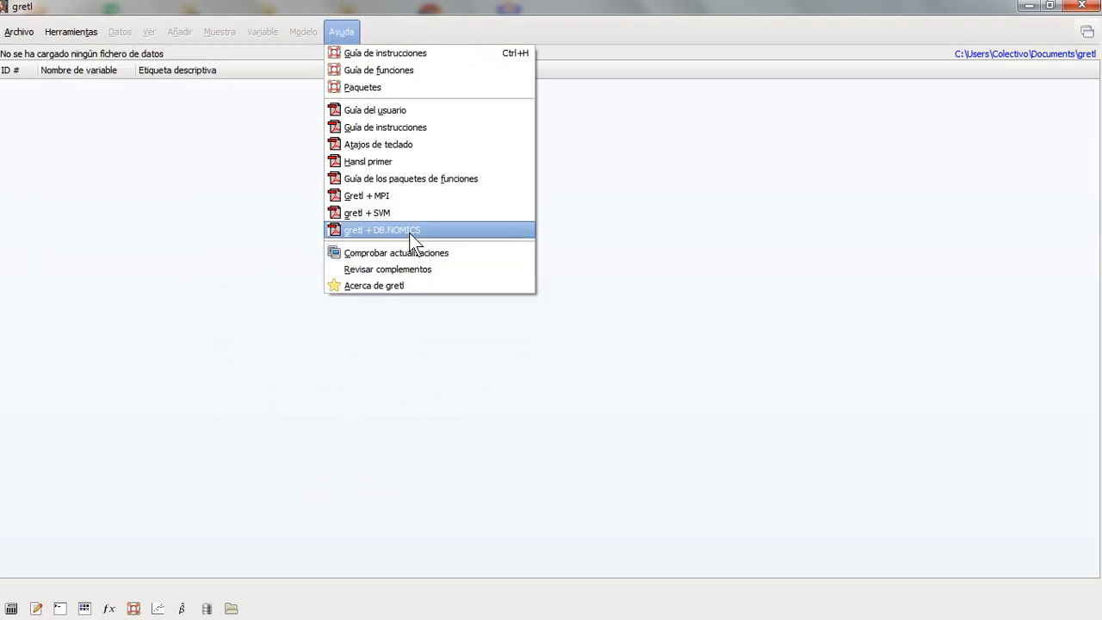
left_click(414, 285)
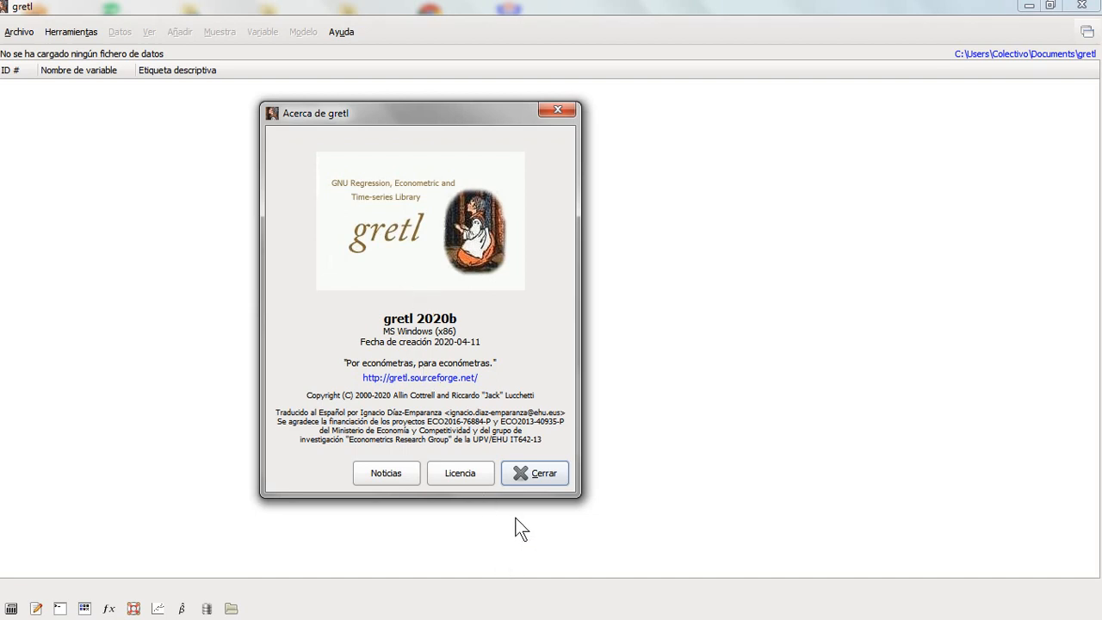
left_click(556, 107)
Step: Open the recent session REMESAS 5 ECUACIONES.gretl and move its icon view aside to uncover the variable list
left_click(19, 34)
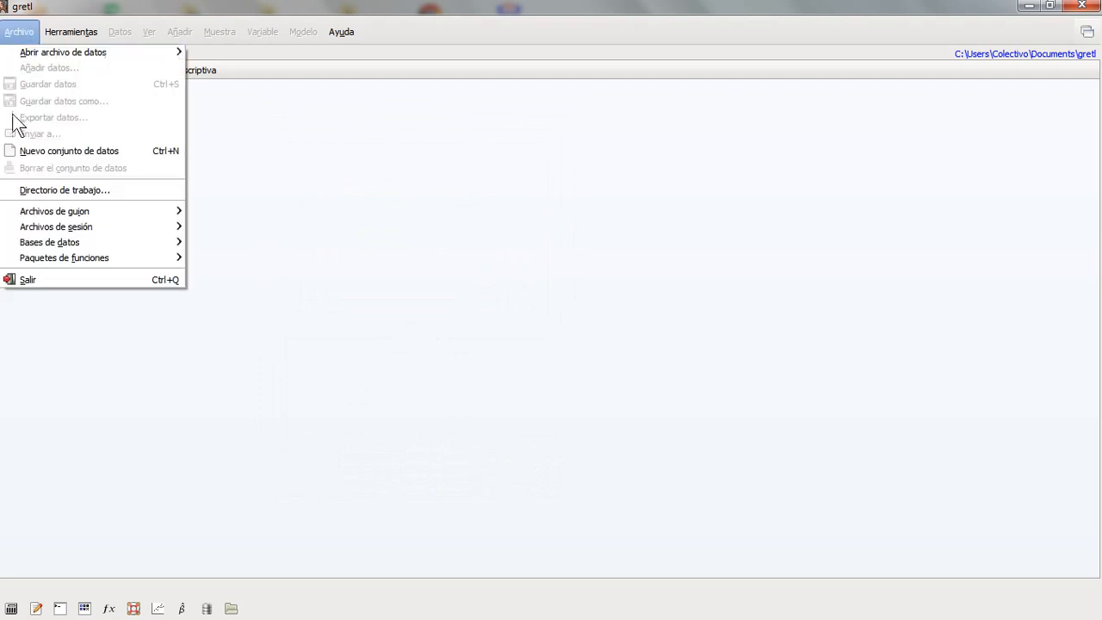
mouse_move(52, 215)
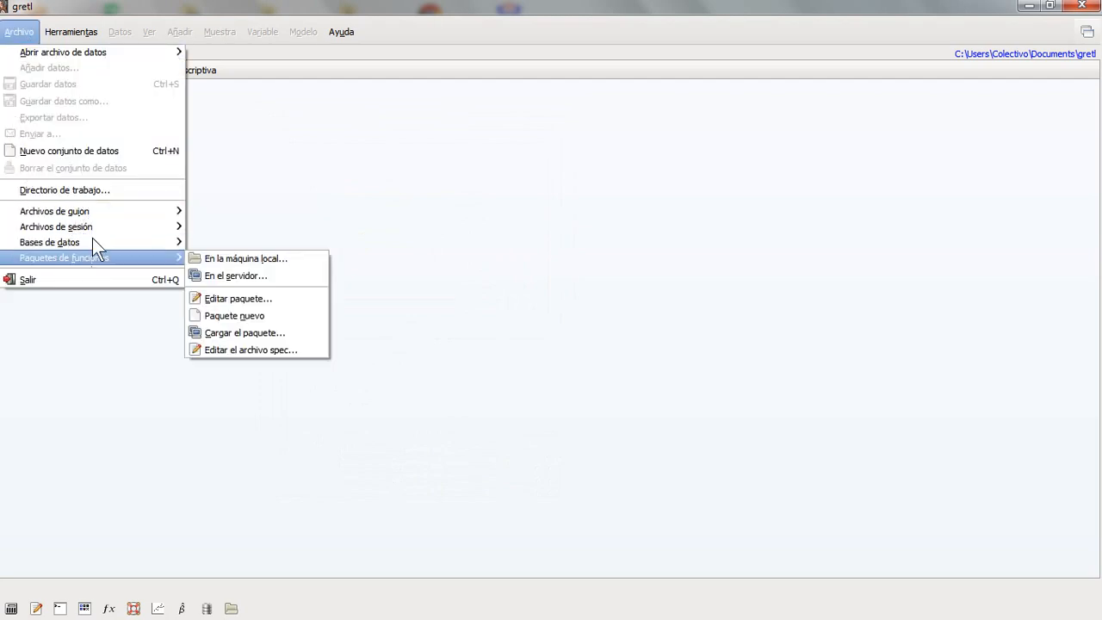
mouse_move(98, 52)
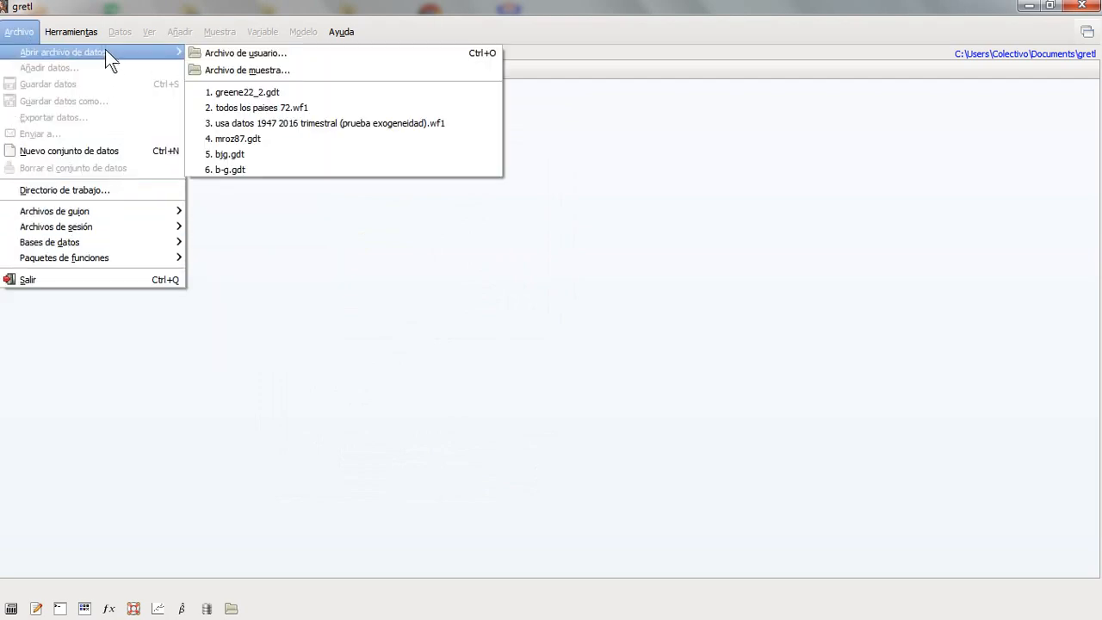
mouse_move(123, 228)
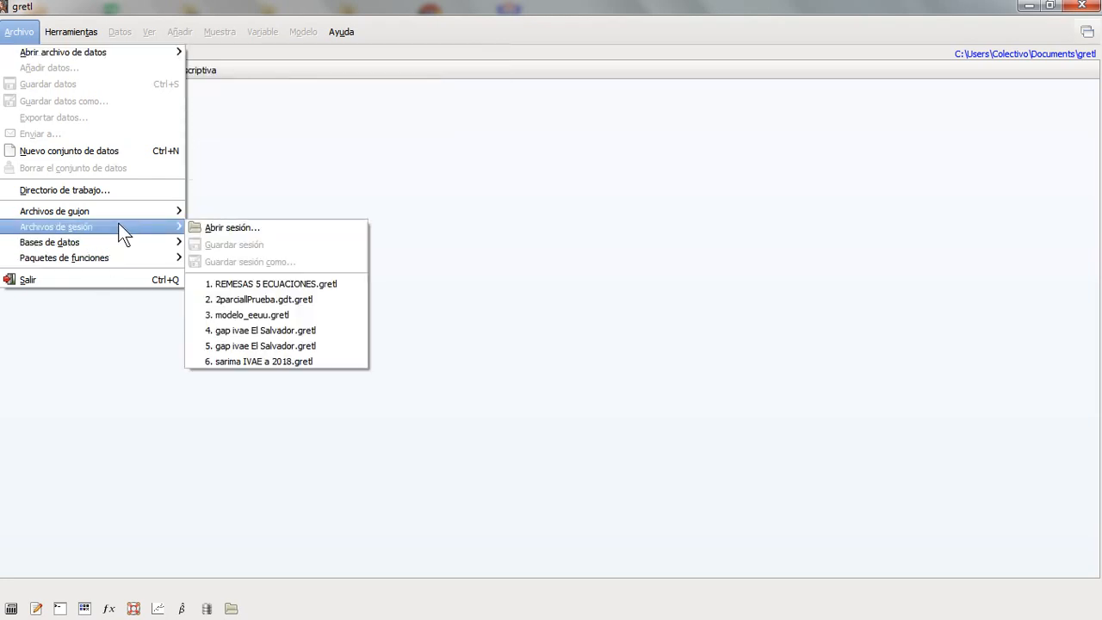
left_click(288, 283)
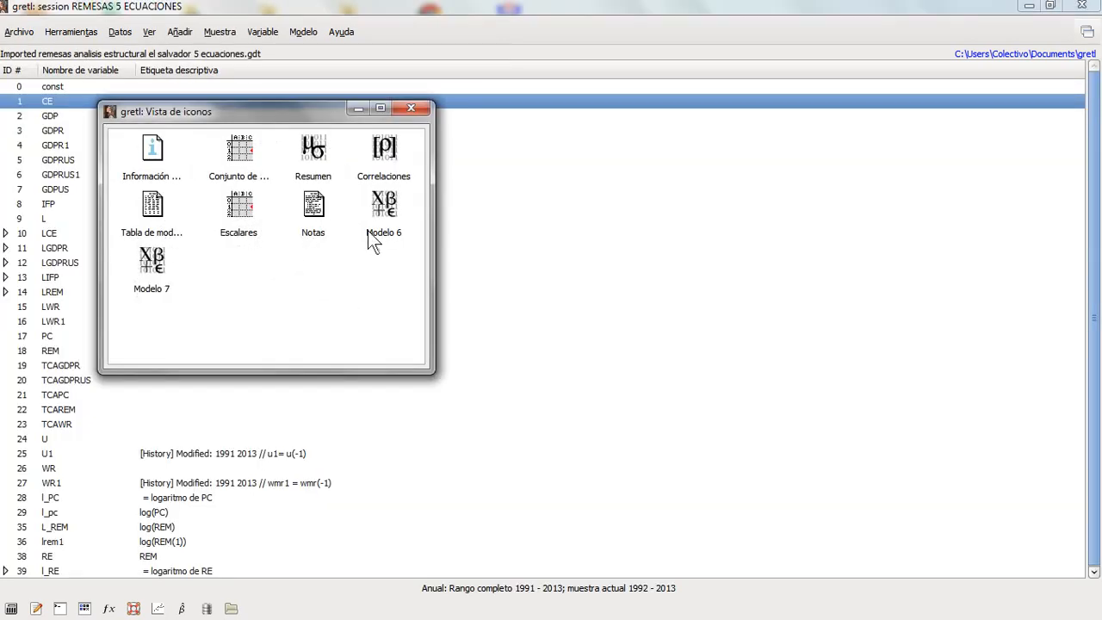
left_click_drag(305, 110, 688, 145)
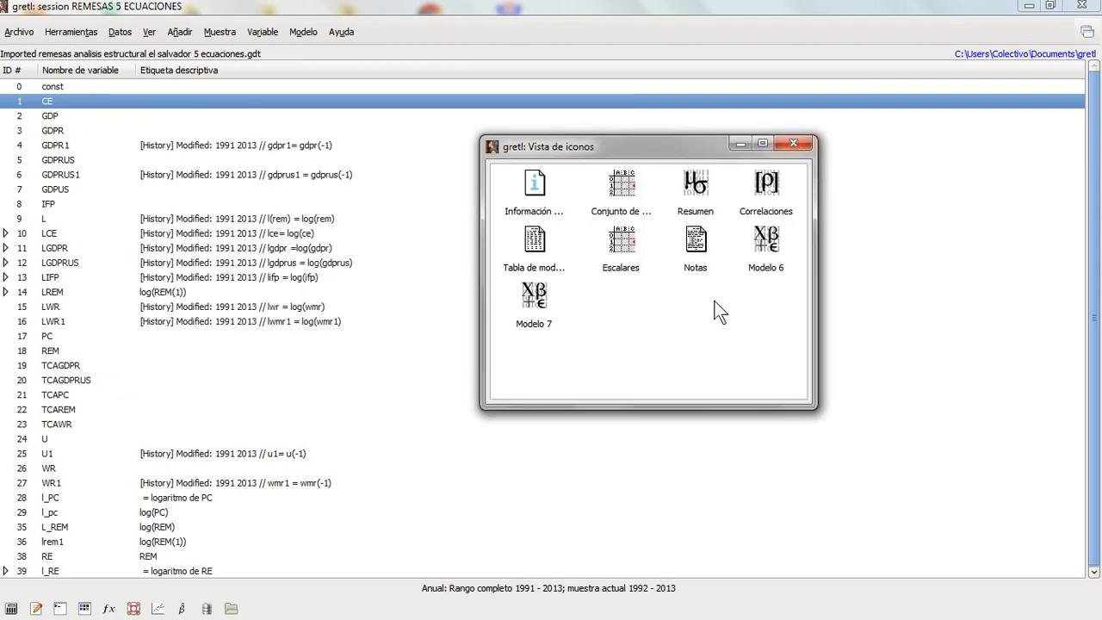
Step: Open the saved Modelo 7 from the session and highlight its coefficient rows from LGDPRUS_1 to U
left_click(529, 319)
double_click(528, 306)
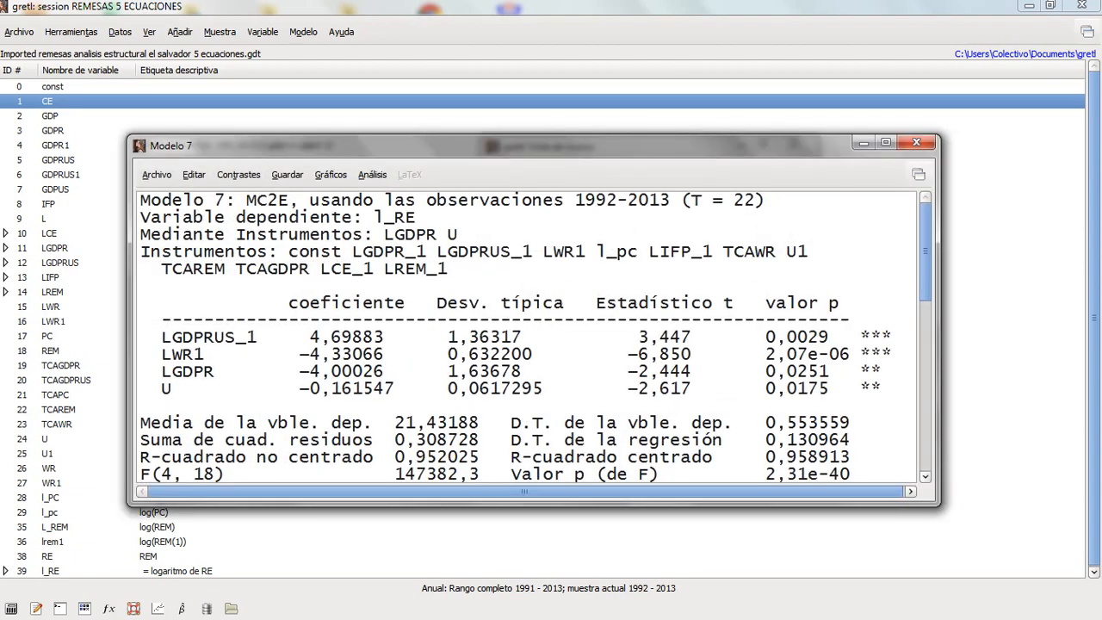
left_click_drag(515, 145, 497, 164)
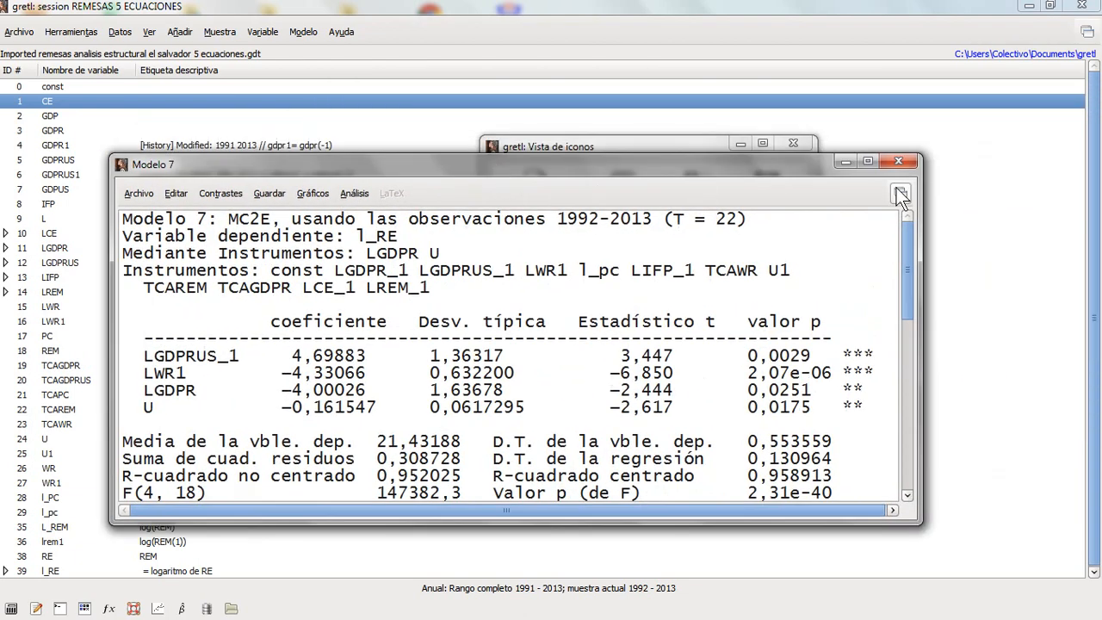
left_click_drag(388, 407, 134, 358)
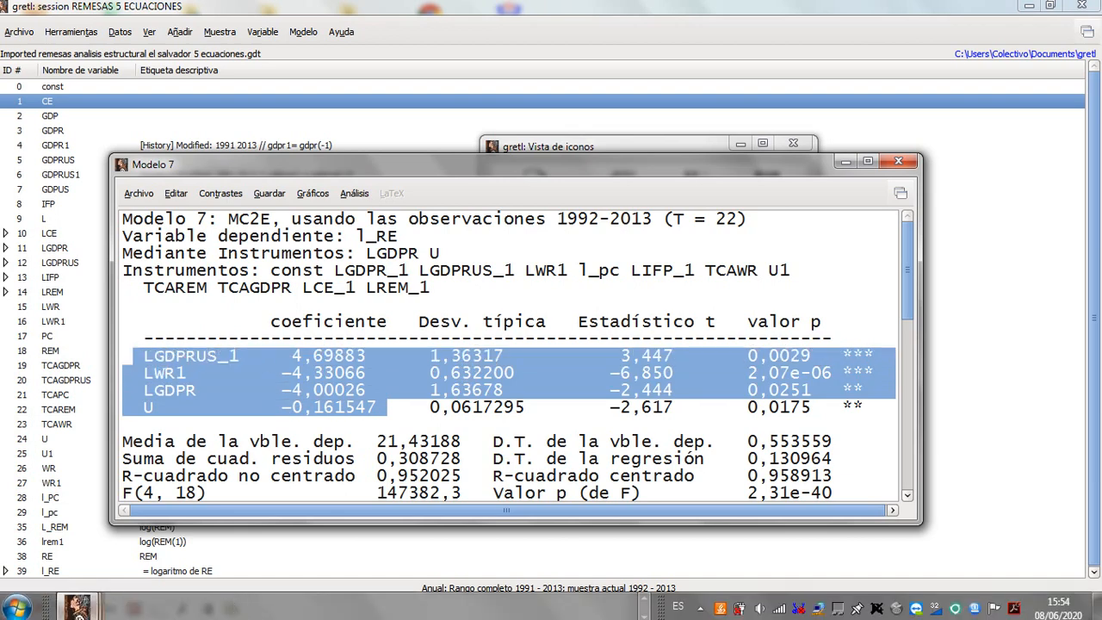
Step: Switch to the article PDF in Adobe Acrobat Pro and place Cuadro 1 beside the Modelo 7 output
key("alt+Tab")
key("alt+Tab")
key("alt+Tab")
key("alt+Tab")
key("alt+Tab")
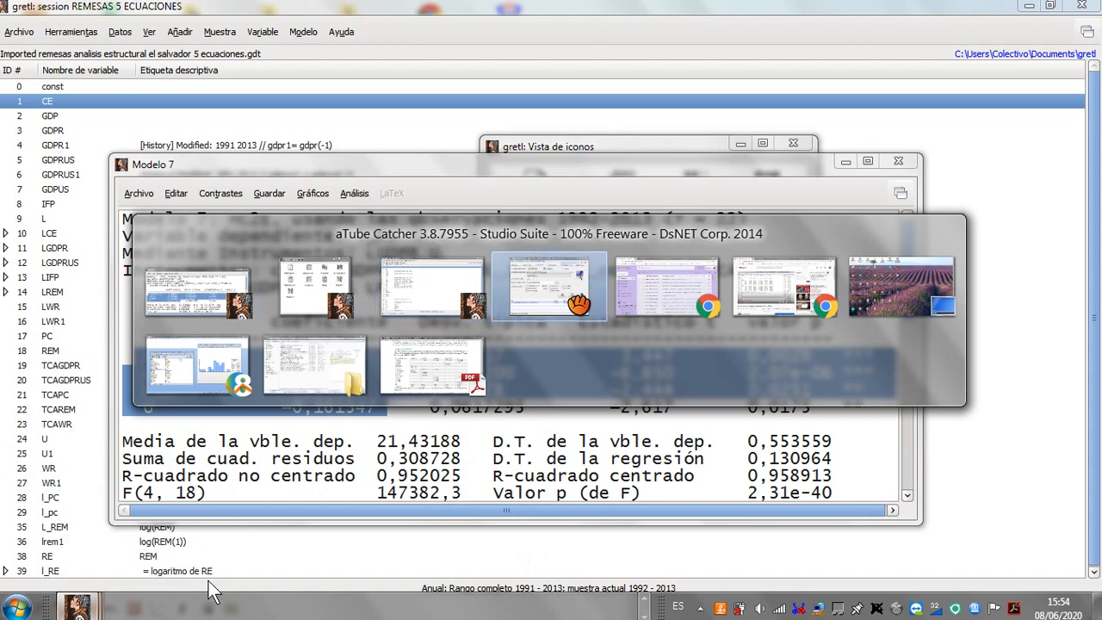
key("alt+Tab")
key("alt+Tab")
key("alt+Tab")
key("alt+Tab")
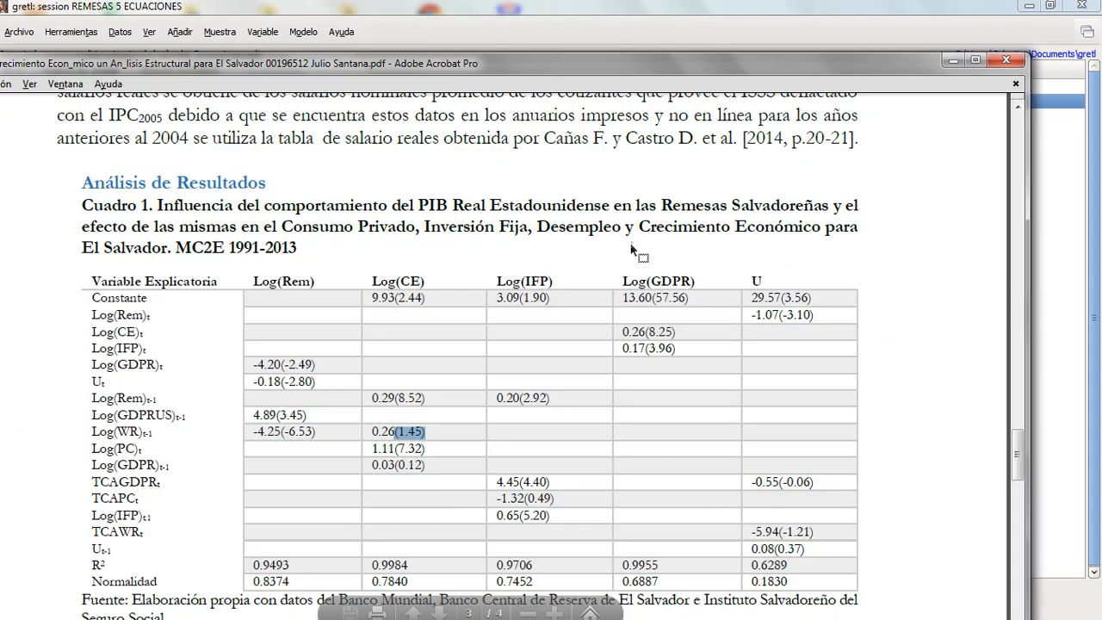
left_click_drag(434, 64, 1028, 35)
scroll(787, 255, "down", 2)
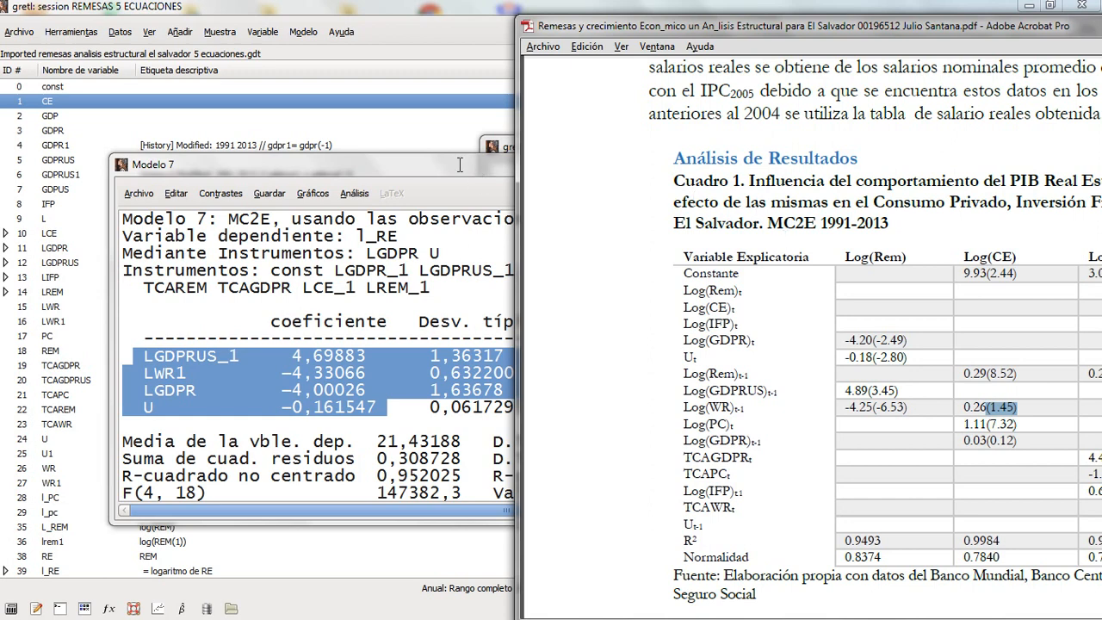
Step: Compare Modelo 7's coefficients and t-statistics with the Log(Rem) column of Cuadro 1
left_click_drag(460, 164, 381, 151)
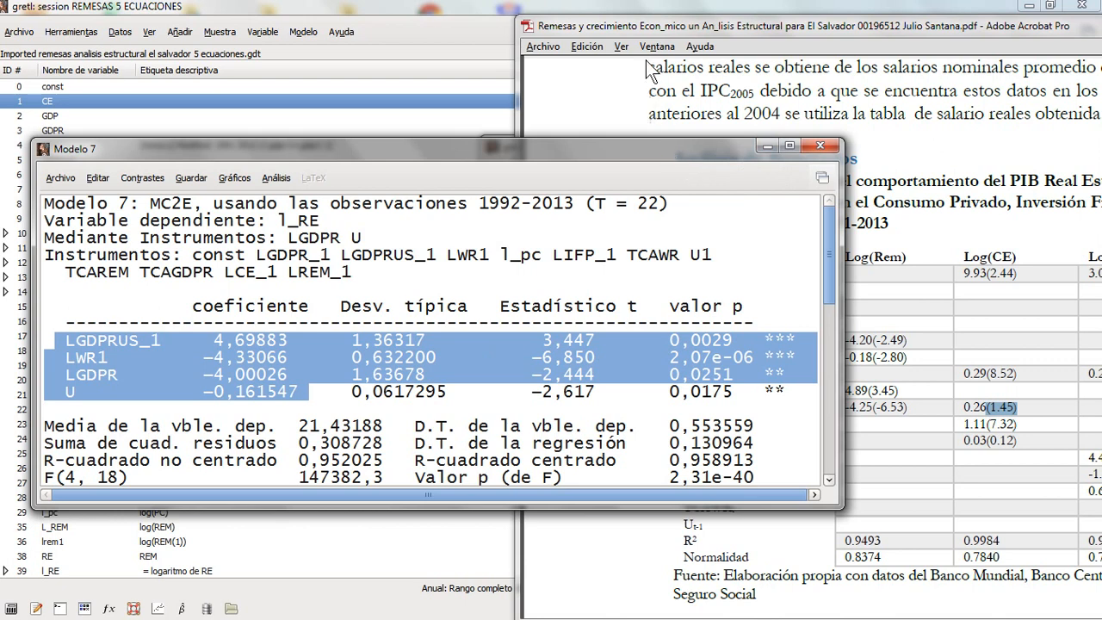
left_click(646, 28)
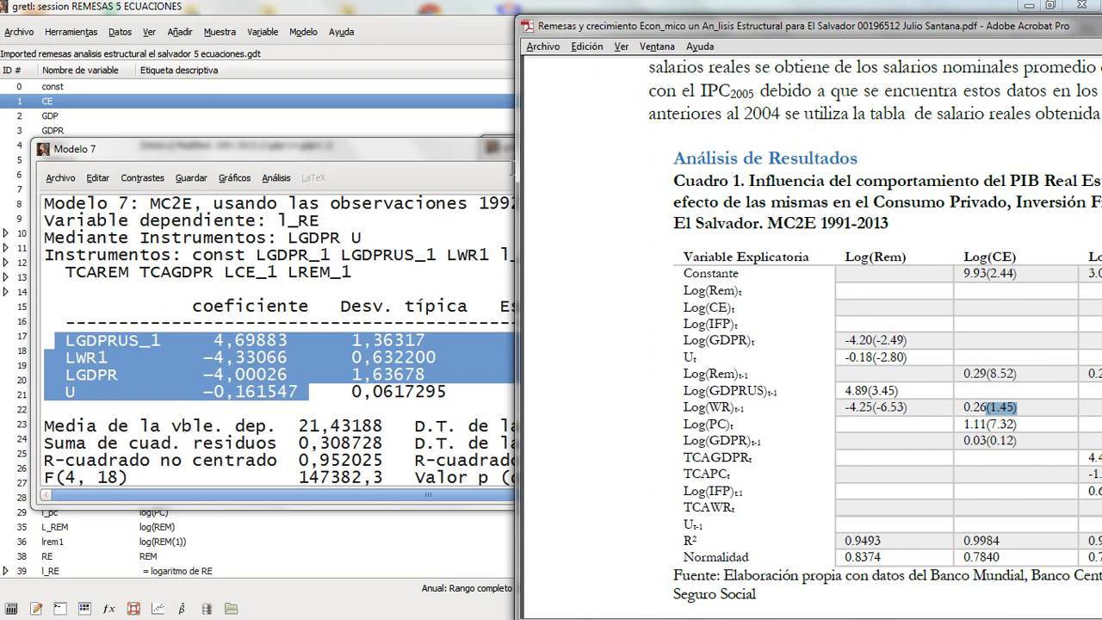
left_click_drag(436, 159, 381, 157)
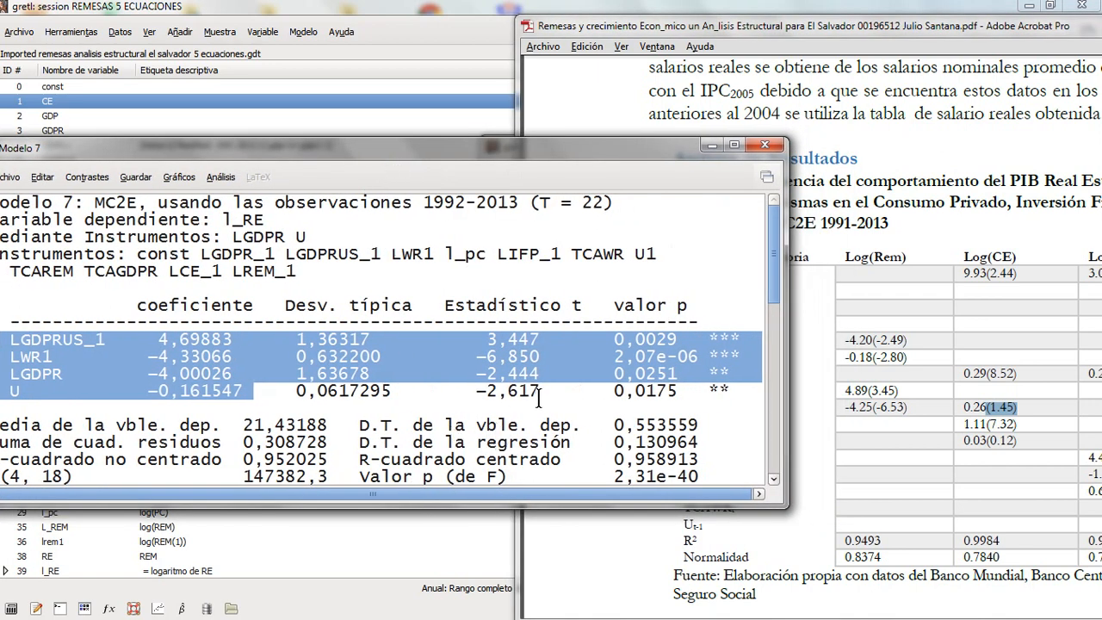
left_click_drag(548, 391, 487, 339)
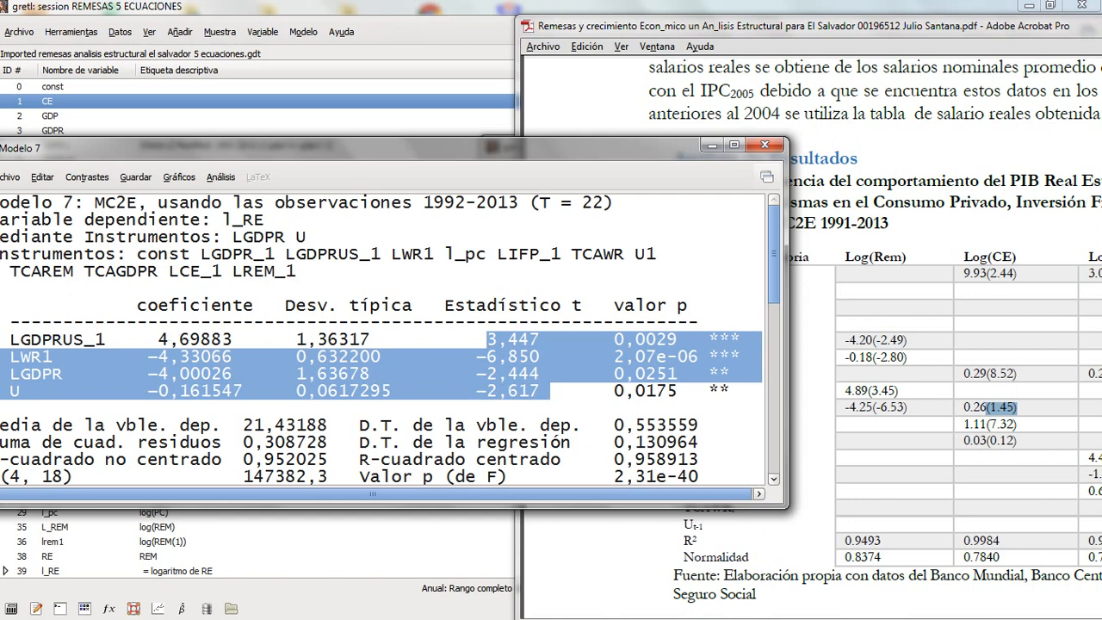
left_click(217, 387)
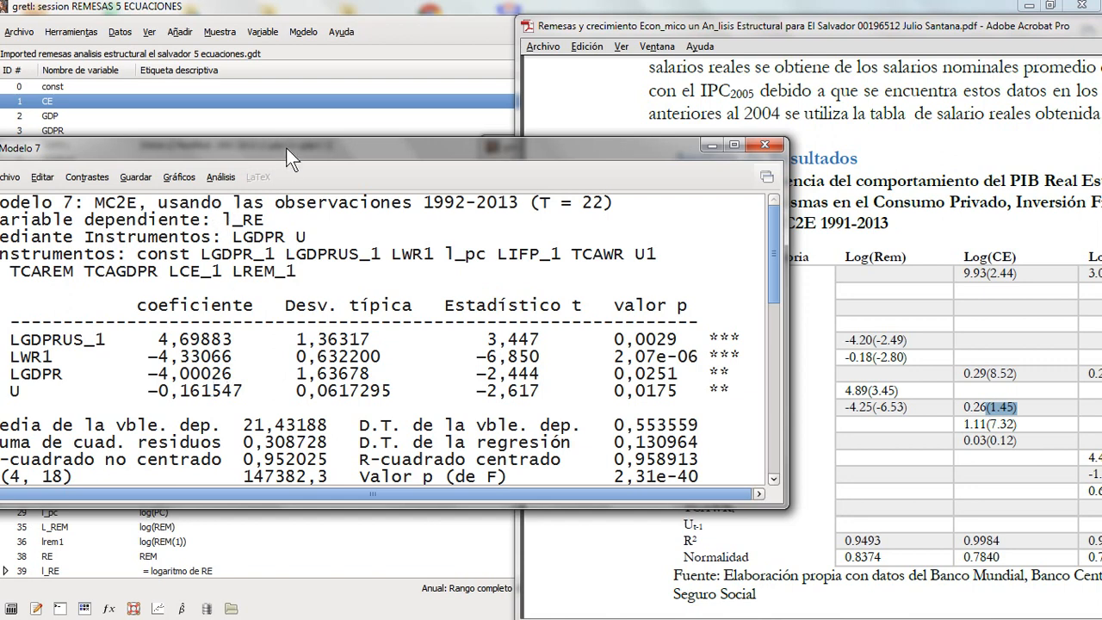
Step: Close the Modelo 7 output and narrow the article PDF window to uncover the gretl session icons
left_click_drag(286, 147, 353, 134)
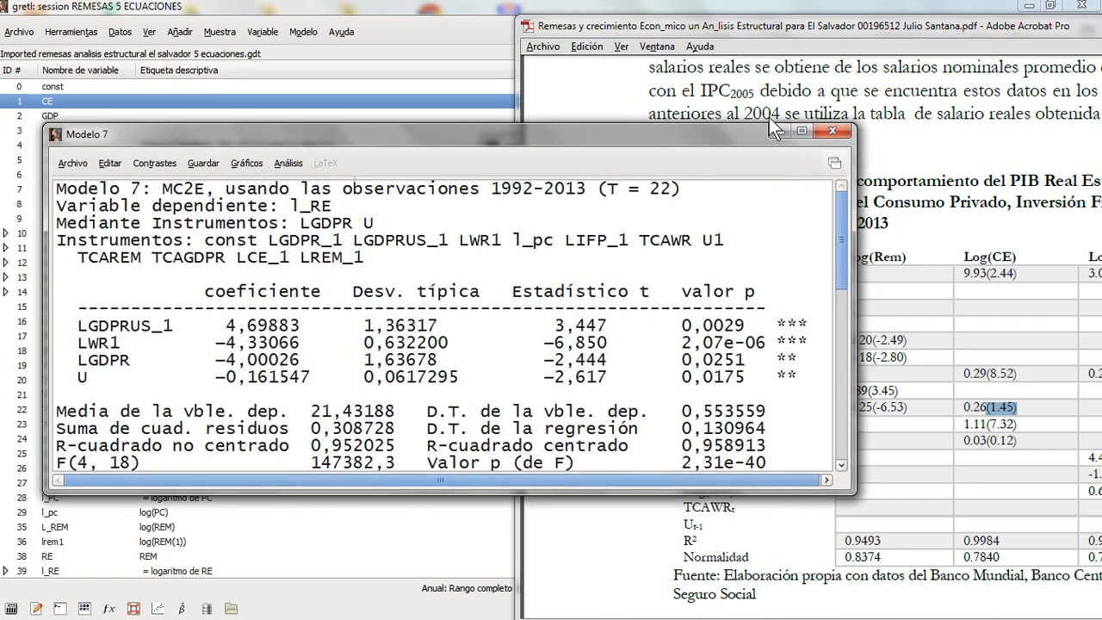
left_click(833, 130)
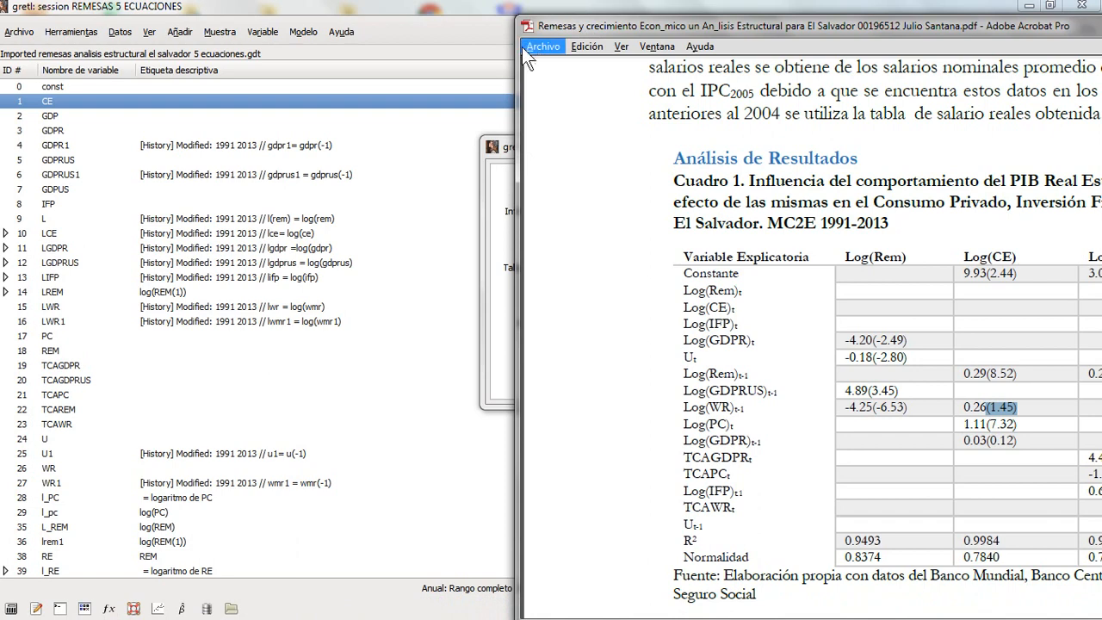
left_click_drag(518, 62, 640, 129)
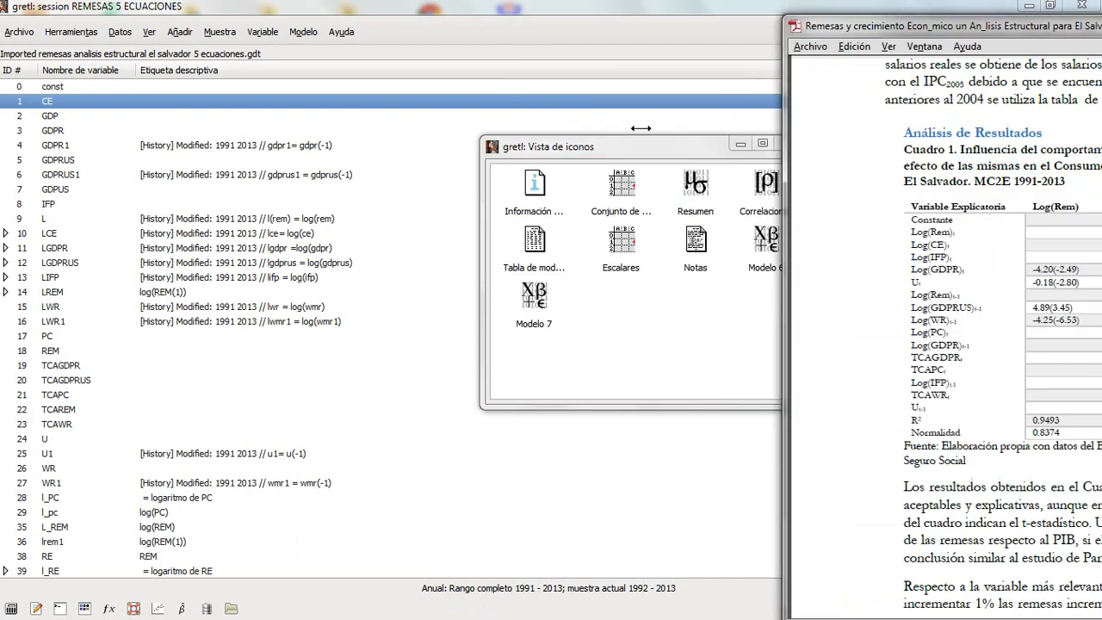
Step: Return to gretl and open the simultaneous equations system specification, placing its dialog over the variable list
left_click(594, 148)
left_click_drag(590, 152, 486, 146)
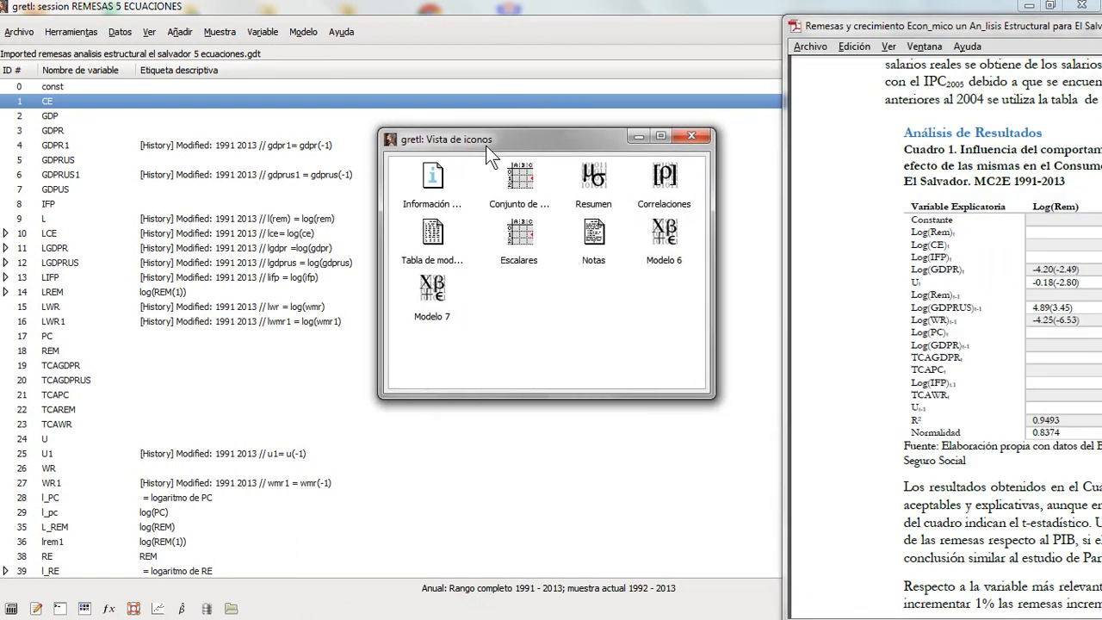
left_click(292, 32)
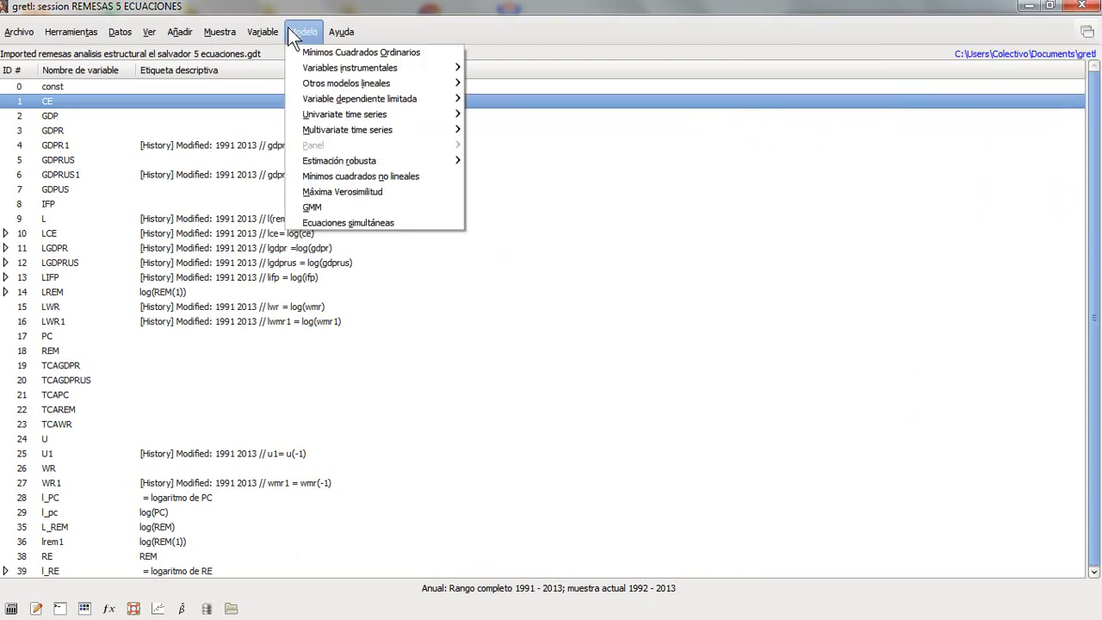
left_click(333, 220)
left_click_drag(252, 64, 455, 62)
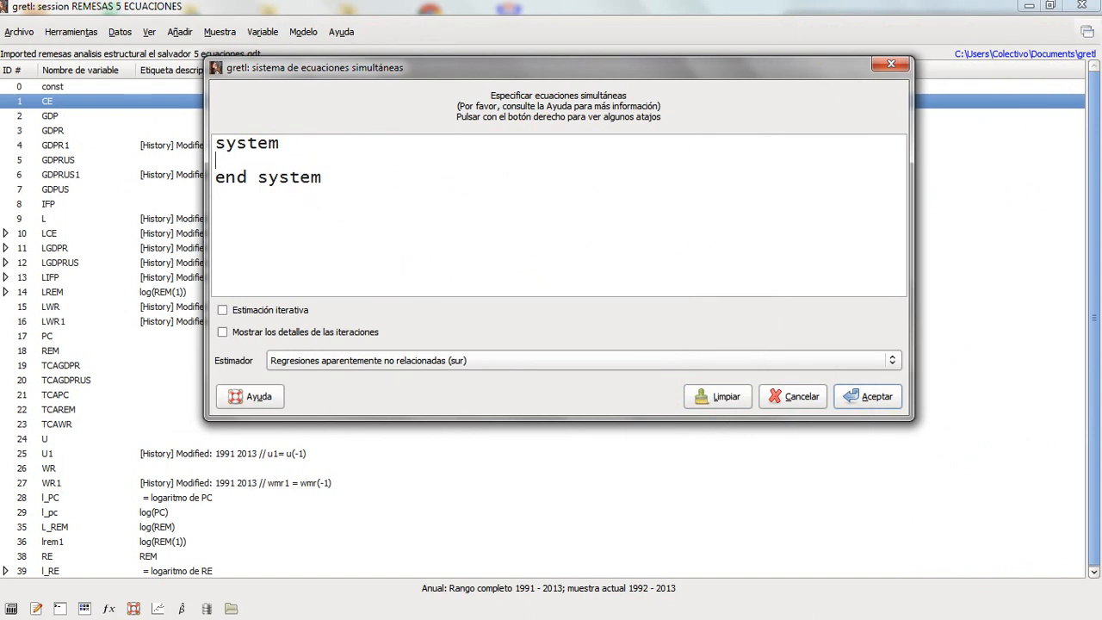
Step: Insert an equation line in the system block, add a blank line below it, and enter YT1 as its dependent variable
right_click(225, 161)
left_click(263, 170)
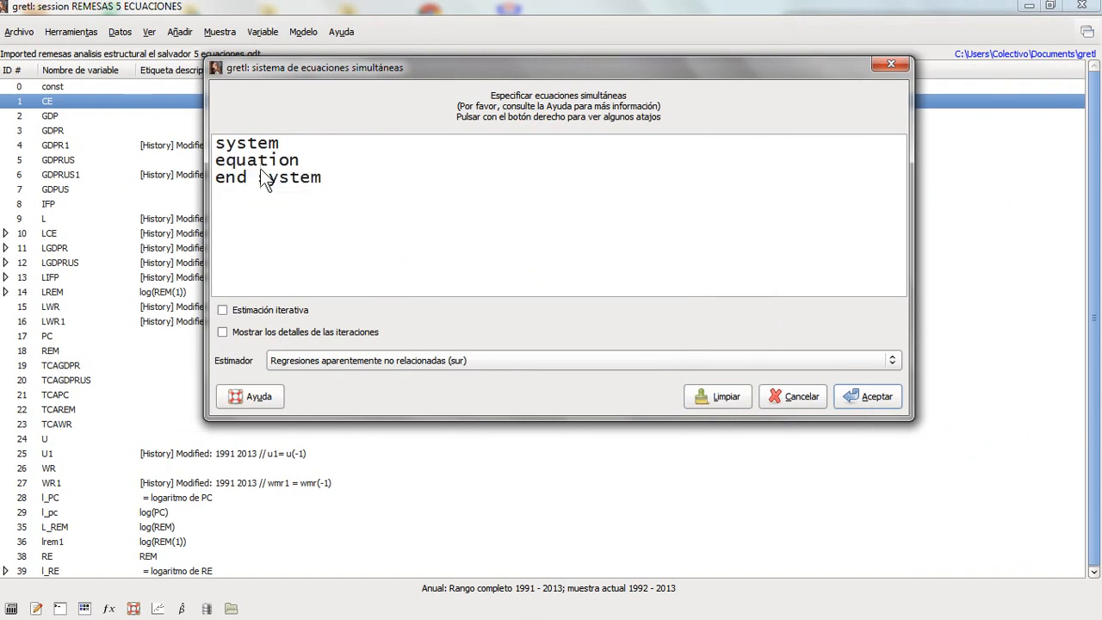
key("Return")
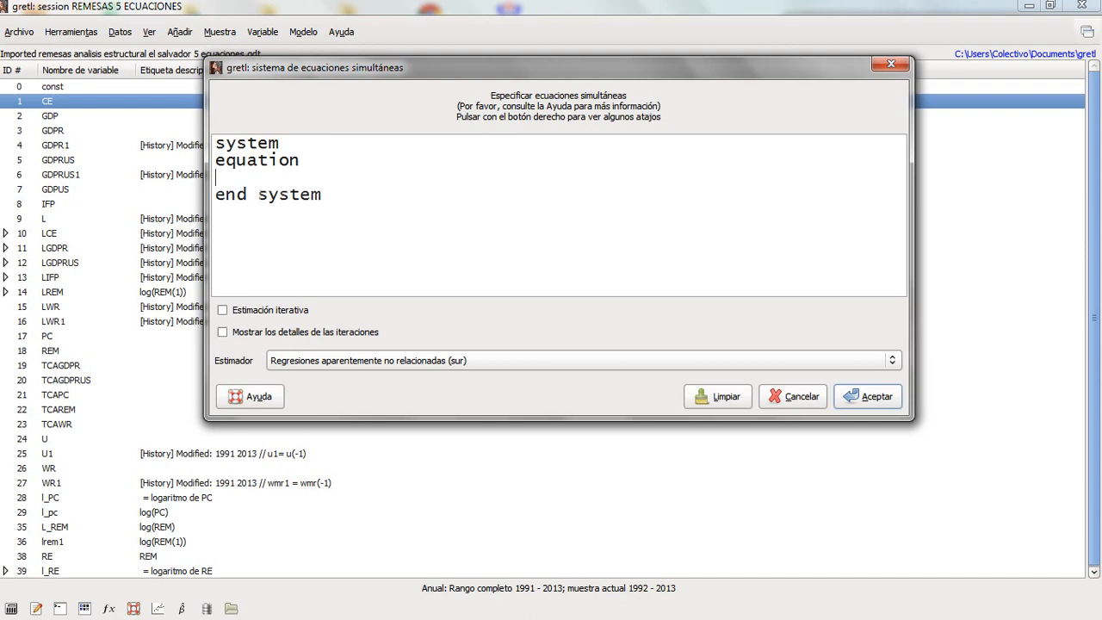
left_click(306, 163)
type("YT1")
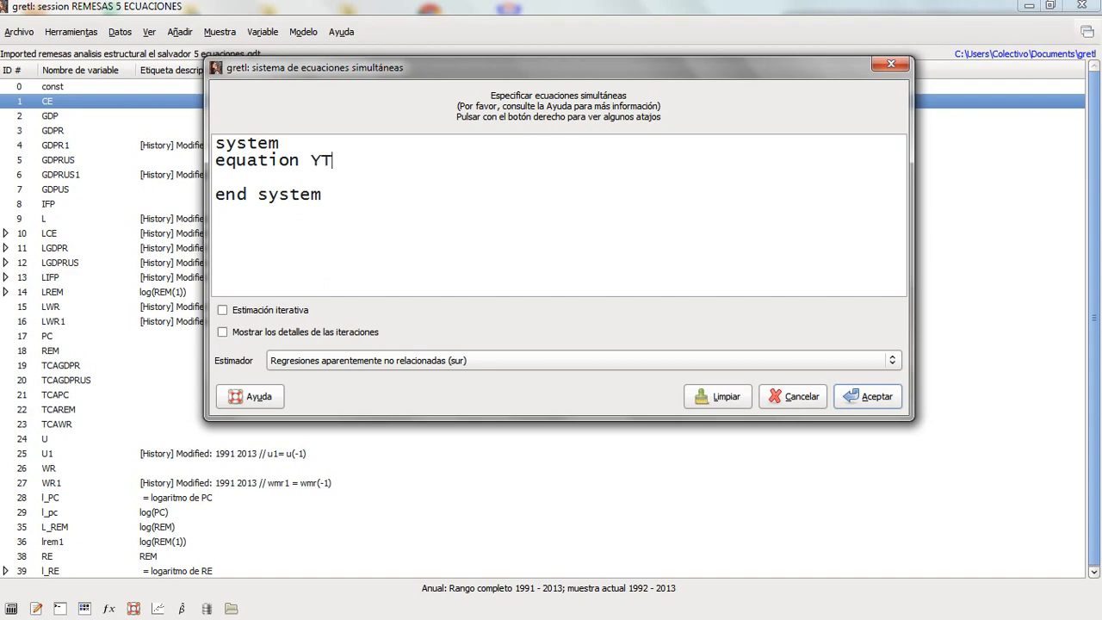